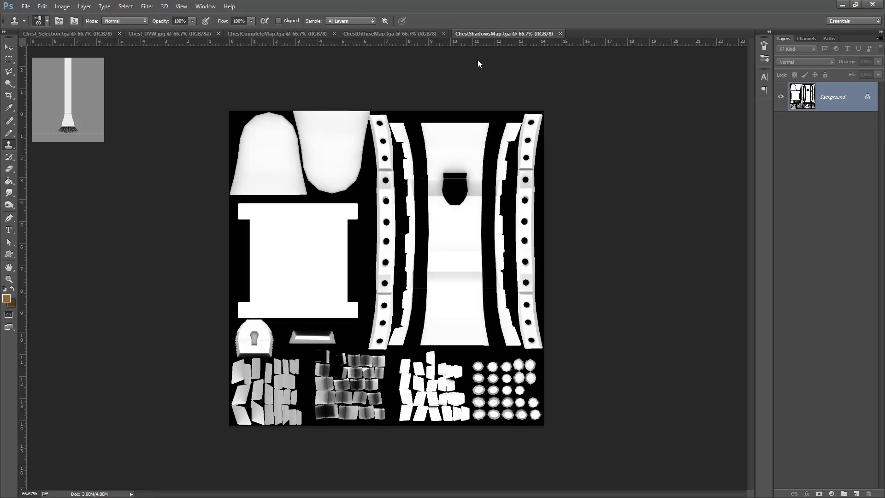
# Float the ChestShadowsMap and ChestDiffuseMap documents into separate windows and turn on rulers.
pyautogui.moveTo(479, 33); pyautogui.dragTo(480, 70)
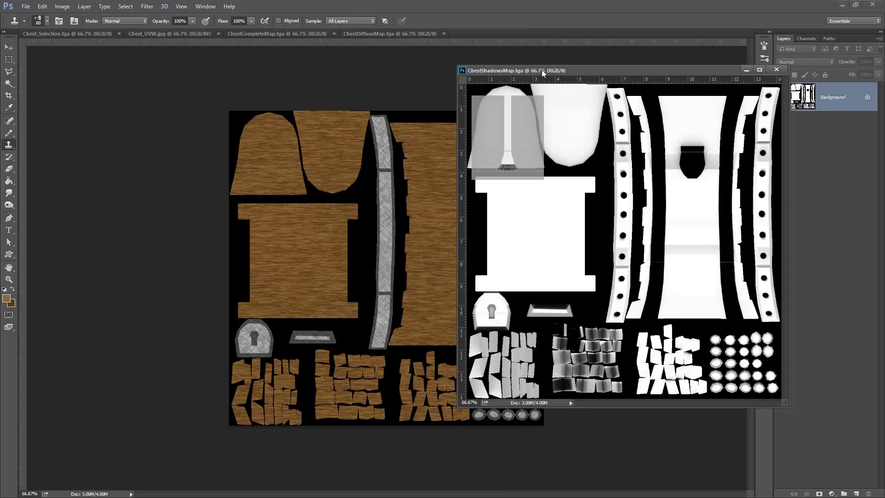
pyautogui.moveTo(541, 70); pyautogui.dragTo(634, 68)
pyautogui.moveTo(380, 33); pyautogui.dragTo(511, 142)
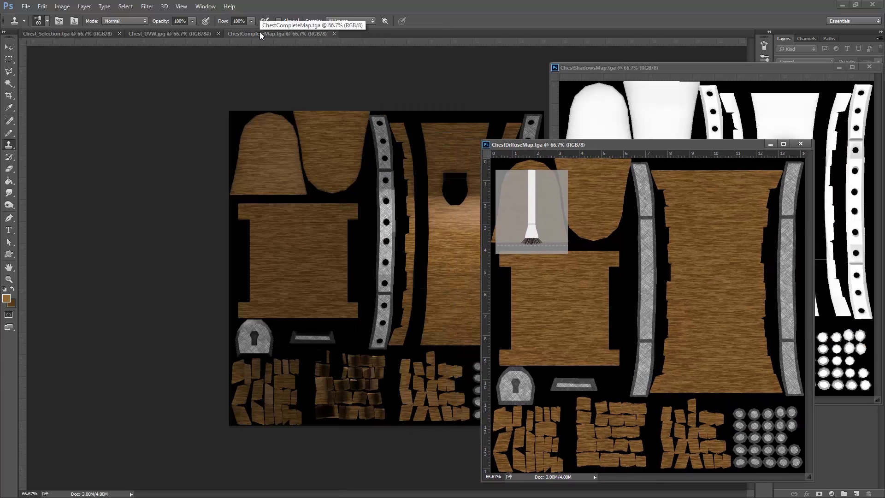
pyautogui.hotkey('ctrl', 'r')
# Float ChestCompleteMap, Chest_UVW.jpg and Chest_Selection.tga into their own overlapping windows.
pyautogui.moveTo(261, 45); pyautogui.dragTo(151, 85)
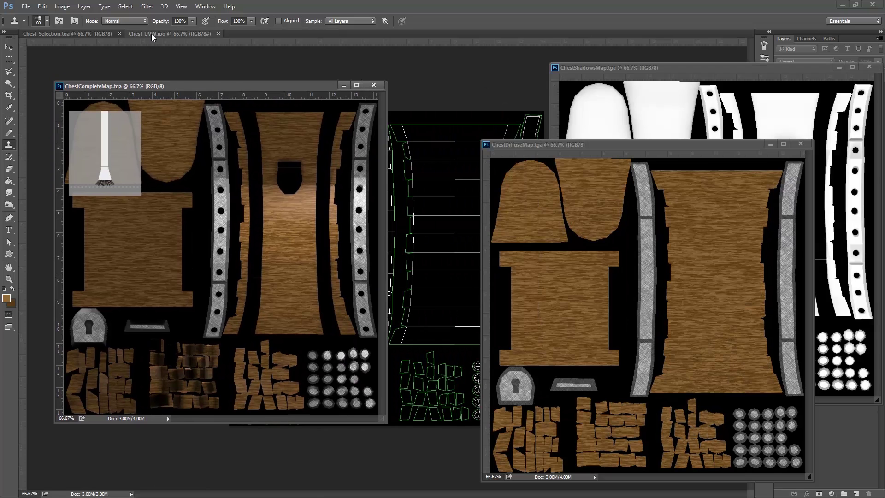
pyautogui.moveTo(151, 34); pyautogui.dragTo(175, 70)
pyautogui.moveTo(239, 73); pyautogui.dragTo(298, 75)
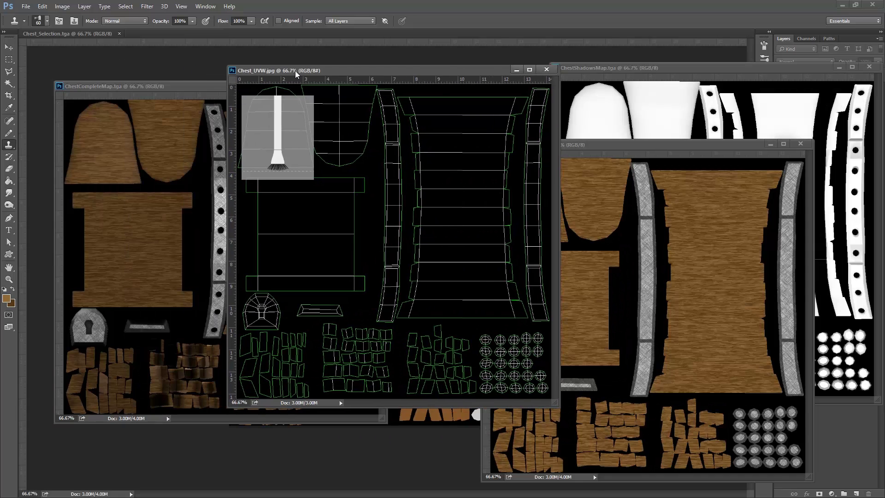
pyautogui.click(51, 35)
pyautogui.moveTo(47, 39); pyautogui.dragTo(323, 62)
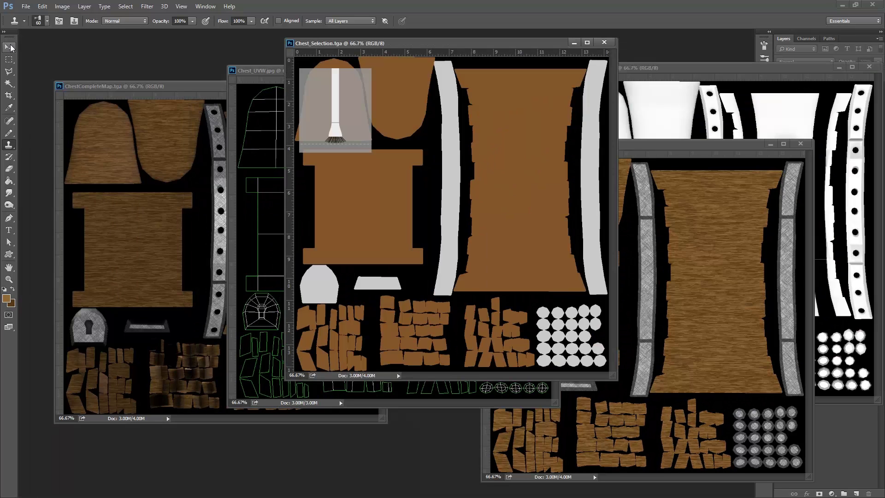
# Load the Alpha 1 selection in Chest_Selection, drag its islands onto ChestCompleteMap, and close it.
pyautogui.click(9, 47)
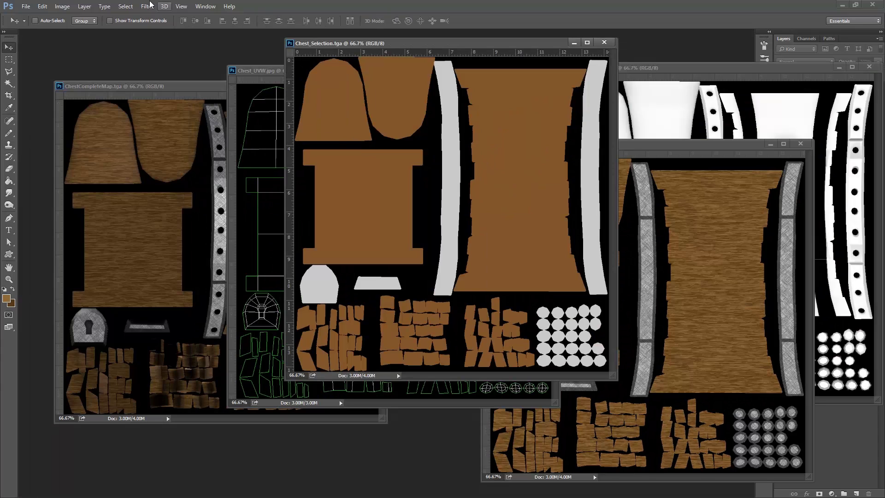
pyautogui.click(125, 6)
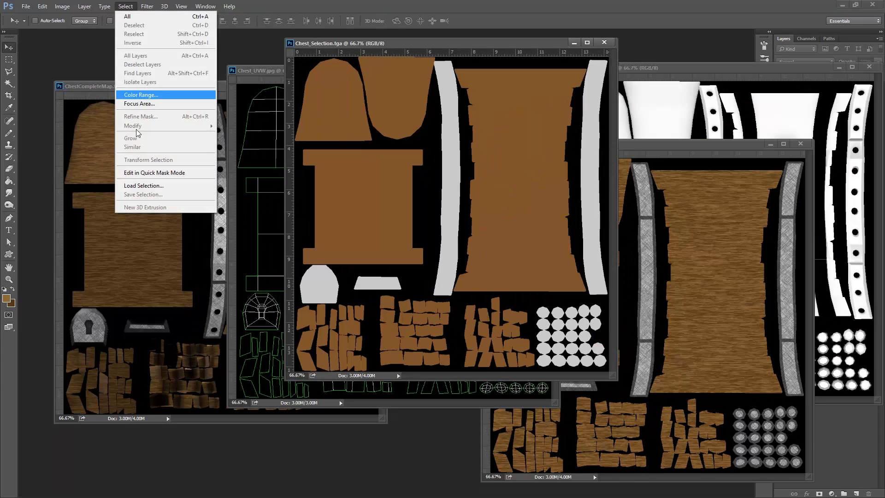
pyautogui.click(144, 185)
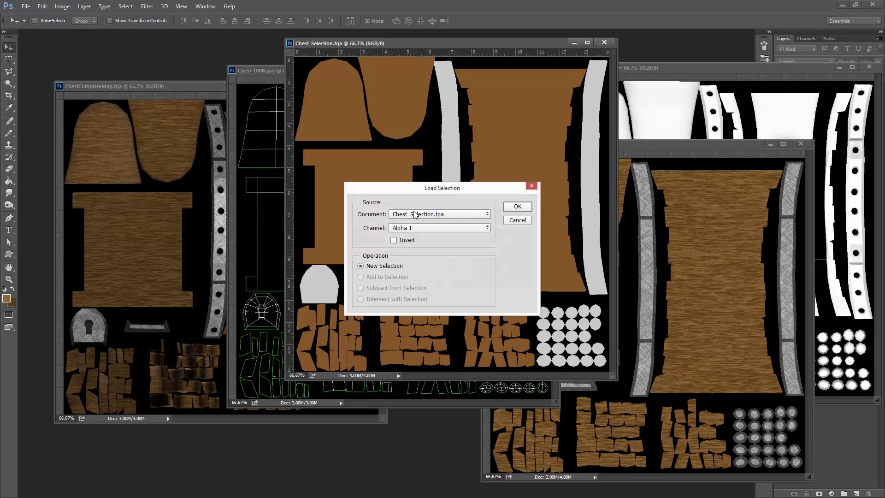
pyautogui.click(517, 207)
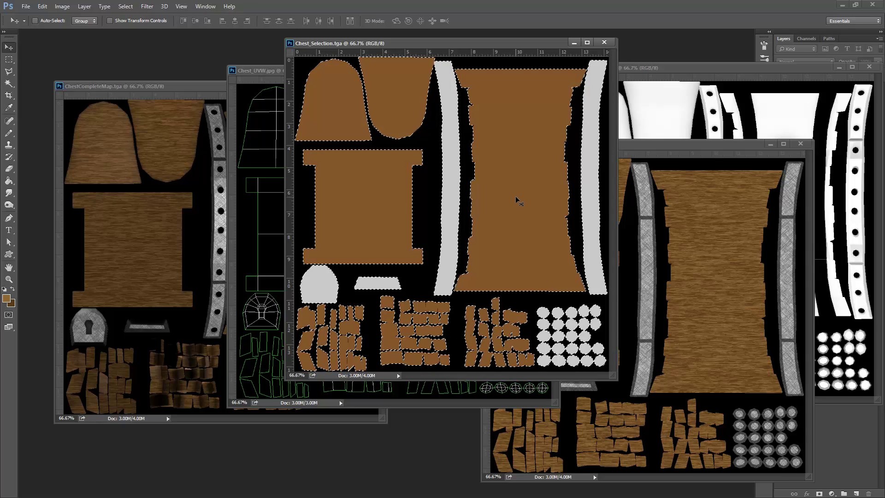
pyautogui.moveTo(517, 201); pyautogui.dragTo(165, 221)
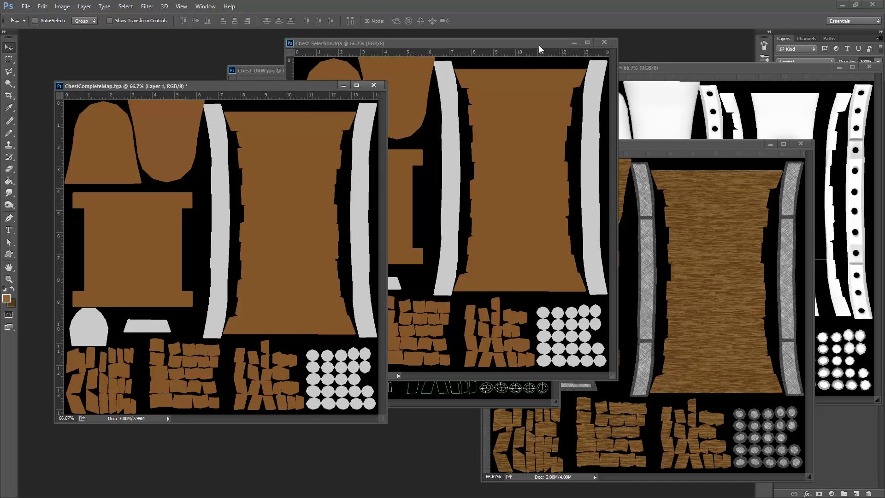
pyautogui.click(604, 42)
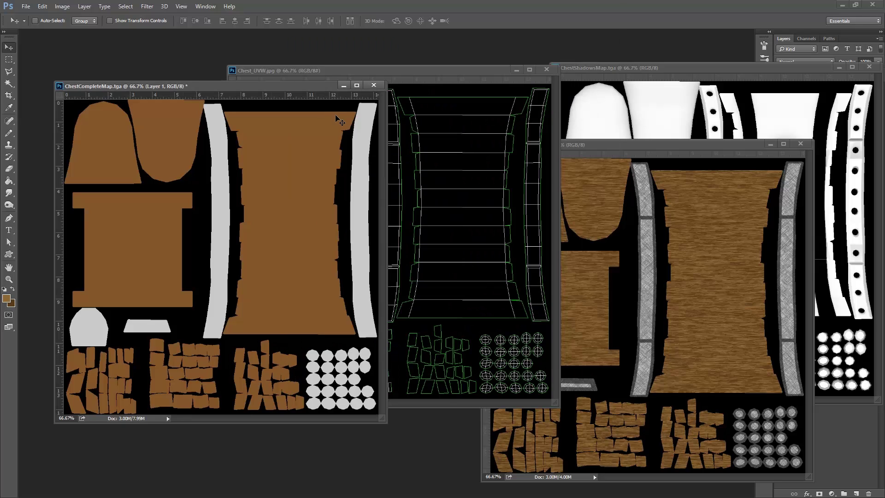
# Load ChestDiffuseMap's saved selection, drag the wood islands onto ChestCompleteMap, and close it.
pyautogui.click(641, 147)
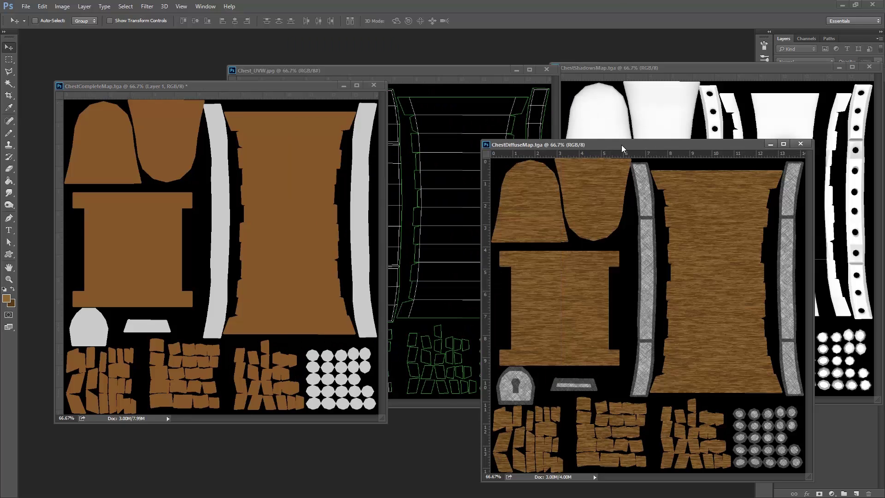
pyautogui.click(126, 6)
pyautogui.click(217, 185)
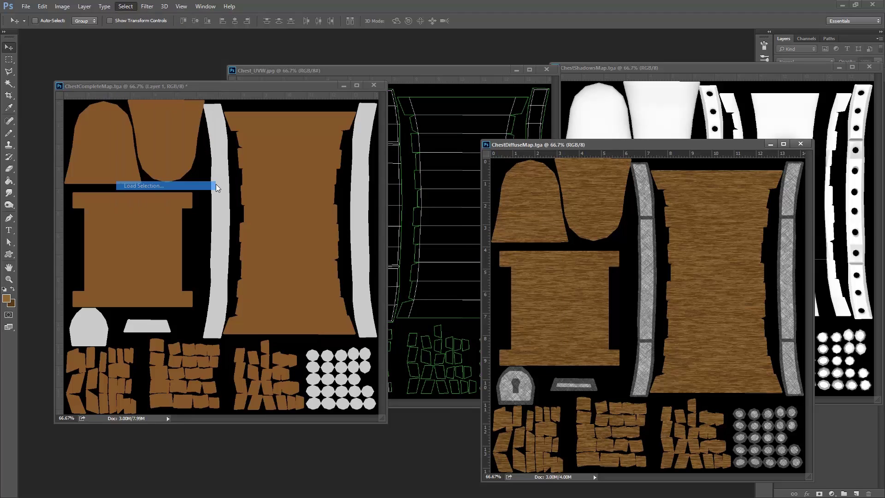
pyautogui.click(518, 207)
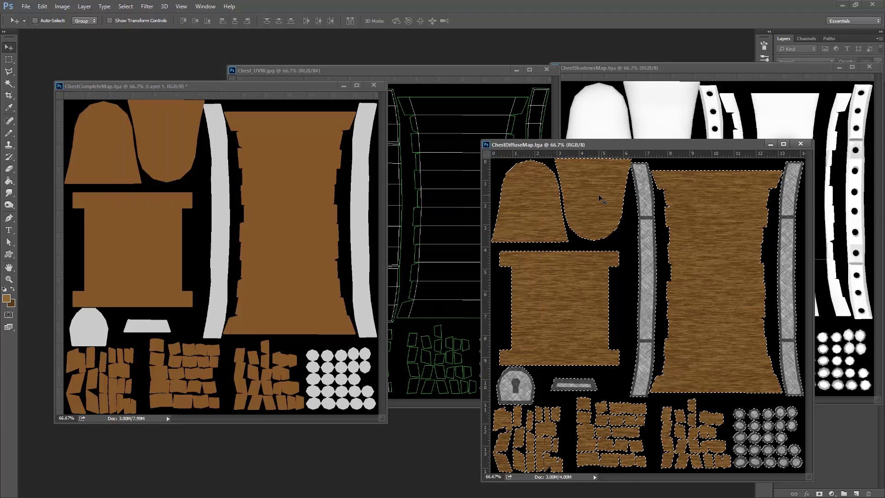
pyautogui.moveTo(593, 177); pyautogui.dragTo(275, 202)
pyautogui.click(801, 143)
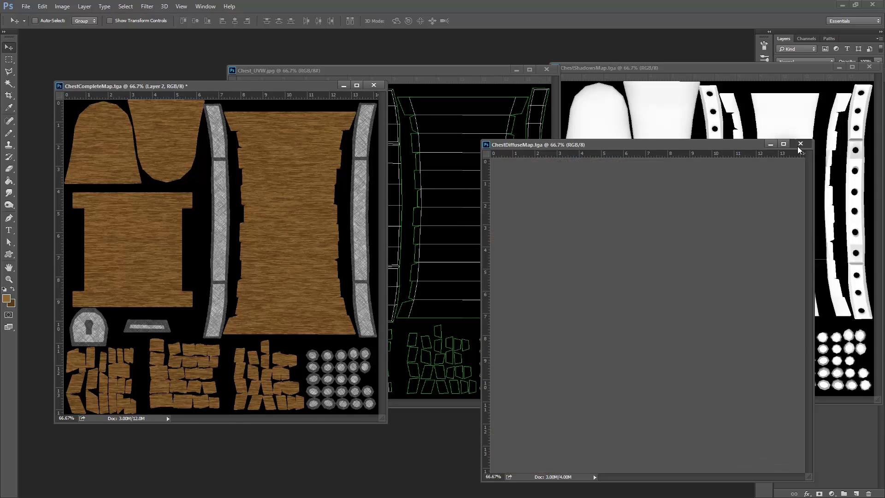
# Load ChestShadowsMap's saved selection, drag it onto ChestCompleteMap as a layer, and close it.
pyautogui.click(664, 67)
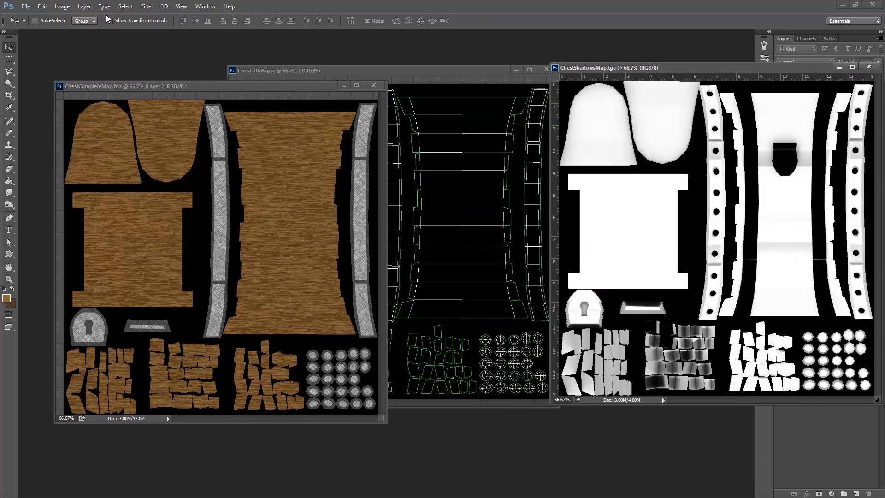
pyautogui.click(125, 6)
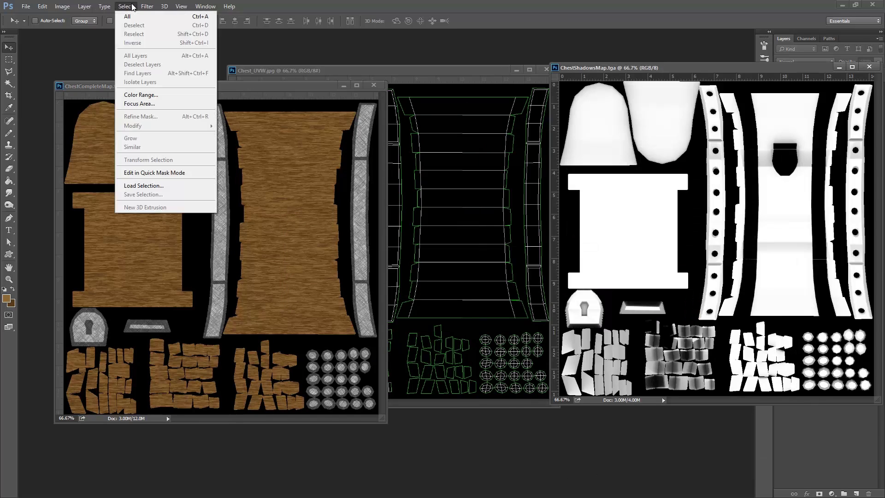
pyautogui.click(143, 186)
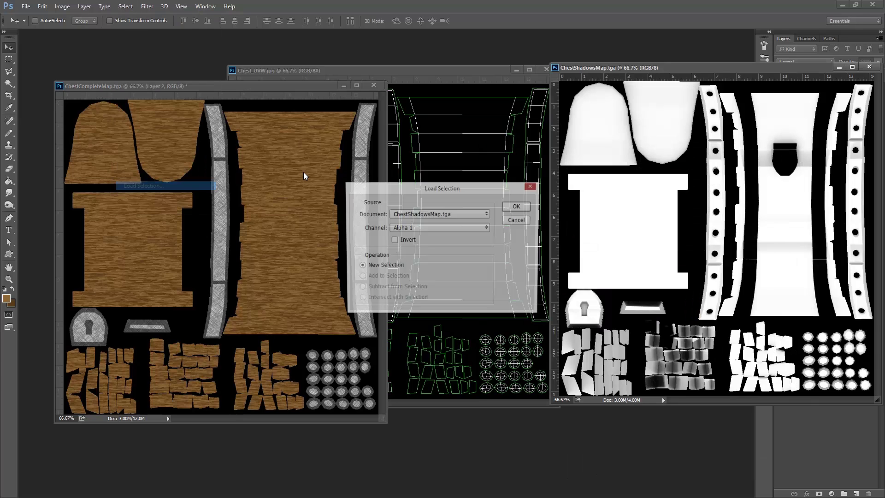
pyautogui.click(519, 206)
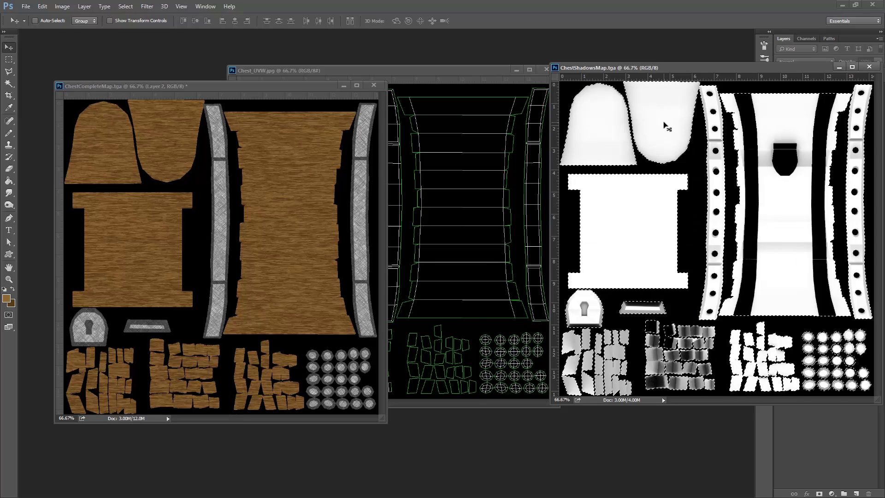
pyautogui.moveTo(672, 129); pyautogui.dragTo(313, 181)
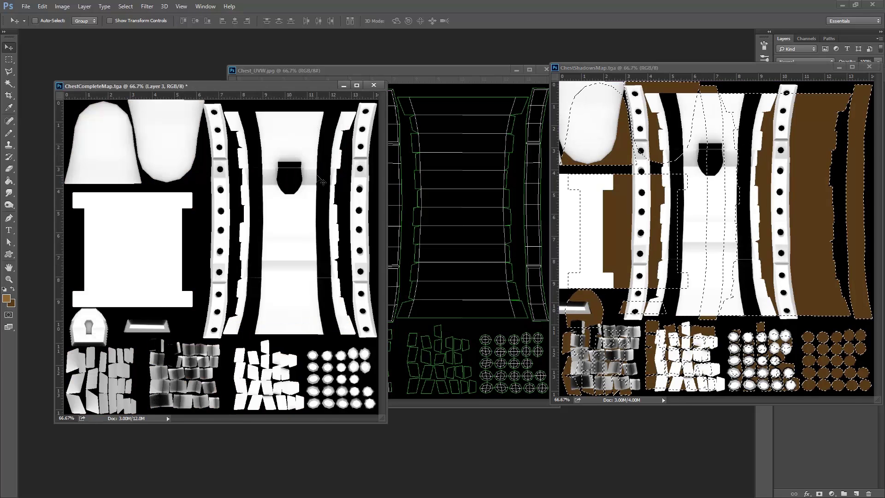
pyautogui.moveTo(666, 68); pyautogui.dragTo(534, 112)
pyautogui.click(736, 115)
# Copy the Chest_UVW.jpg wireframe into ChestCompleteMap, close it, and dock ChestCompleteMap as a tab.
pyautogui.moveTo(422, 68); pyautogui.dragTo(614, 63)
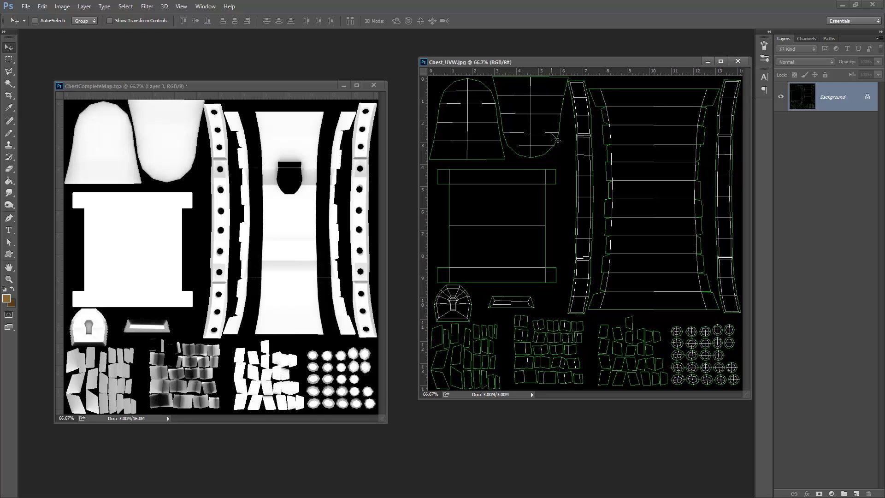
pyautogui.moveTo(555, 139); pyautogui.dragTo(308, 190)
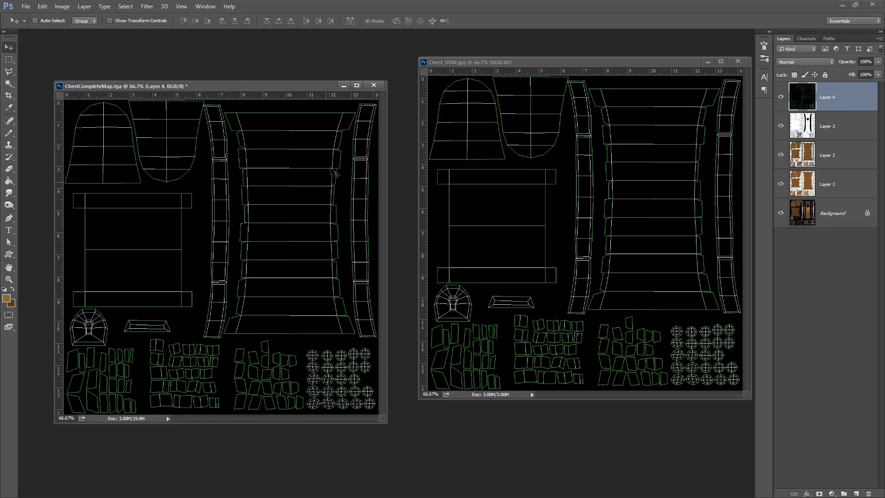
pyautogui.click(737, 62)
pyautogui.moveTo(327, 83); pyautogui.dragTo(342, 34)
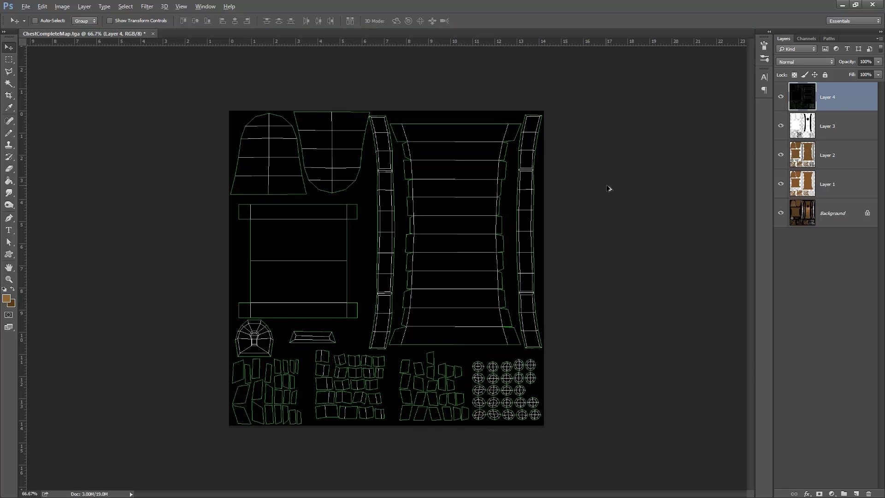
# Set Layer 4's UV wireframe to Exclusion blending and turn its visibility off.
pyautogui.hotkey('ctrl', '+')
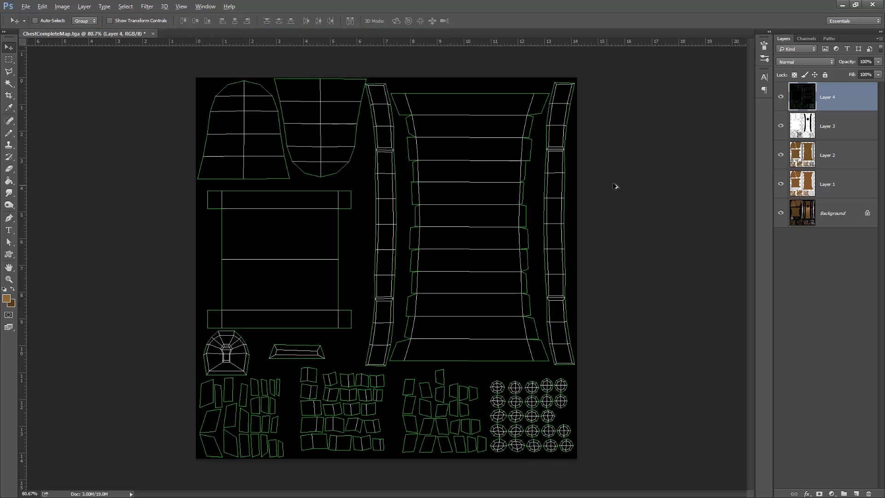
pyautogui.click(800, 61)
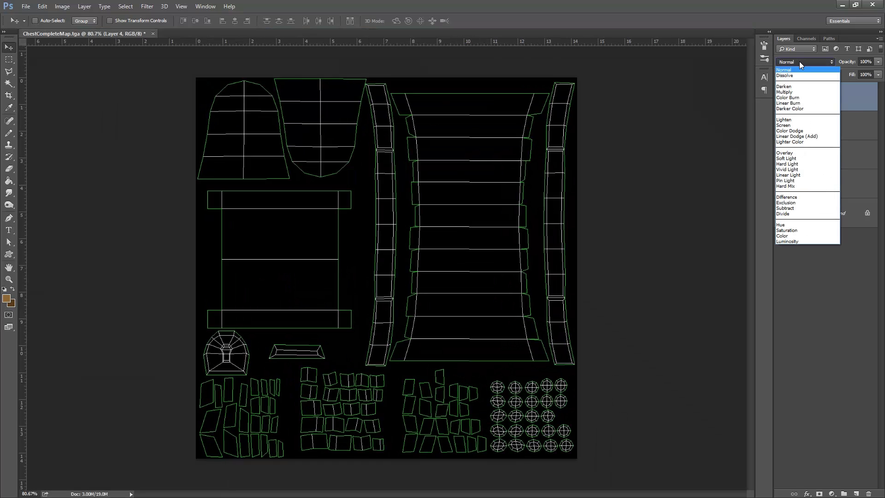
pyautogui.click(795, 203)
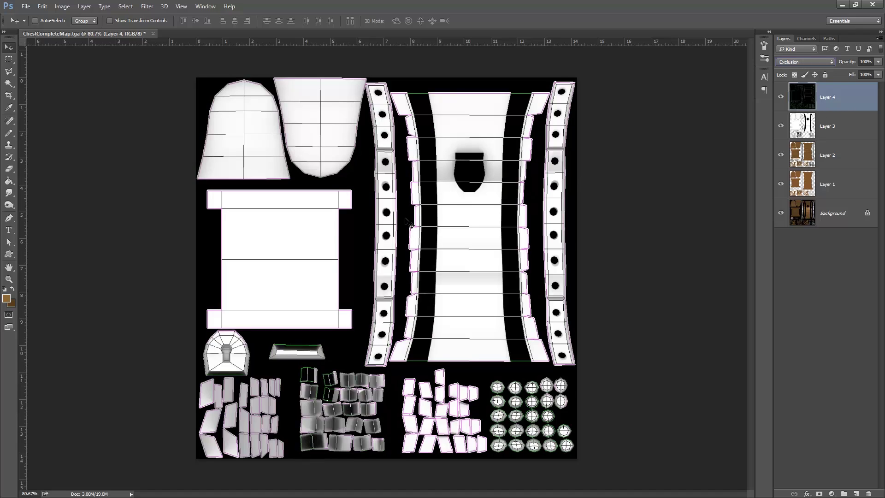
pyautogui.click(782, 97)
pyautogui.click(782, 97)
pyautogui.click(781, 97)
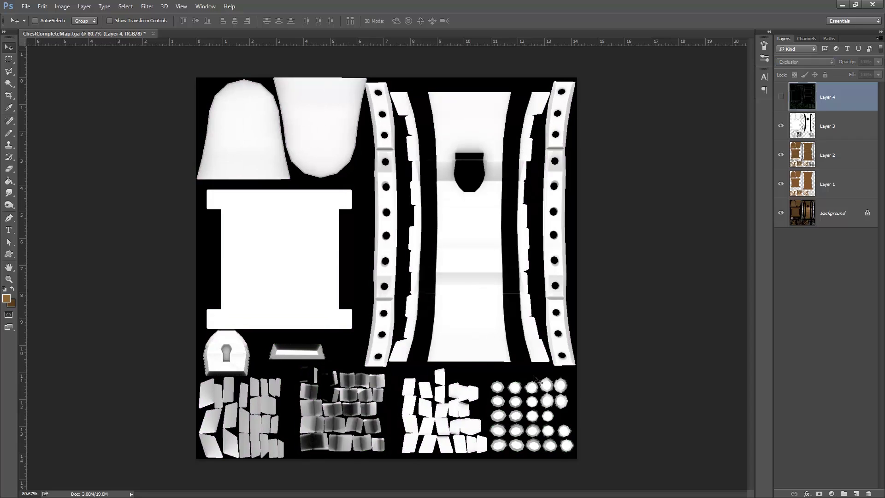
# Magic Wand the top-middle, central and H-shaped brown UV islands on Layer 1.
pyautogui.click(859, 126)
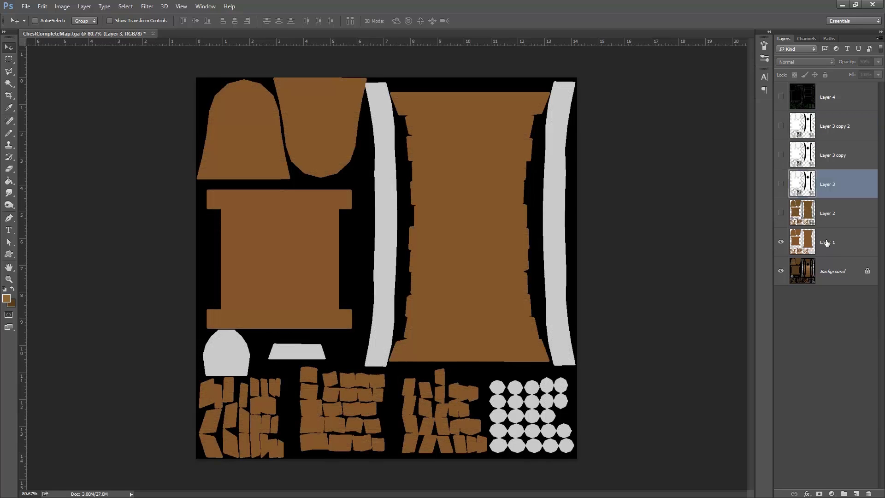
pyautogui.click(9, 84)
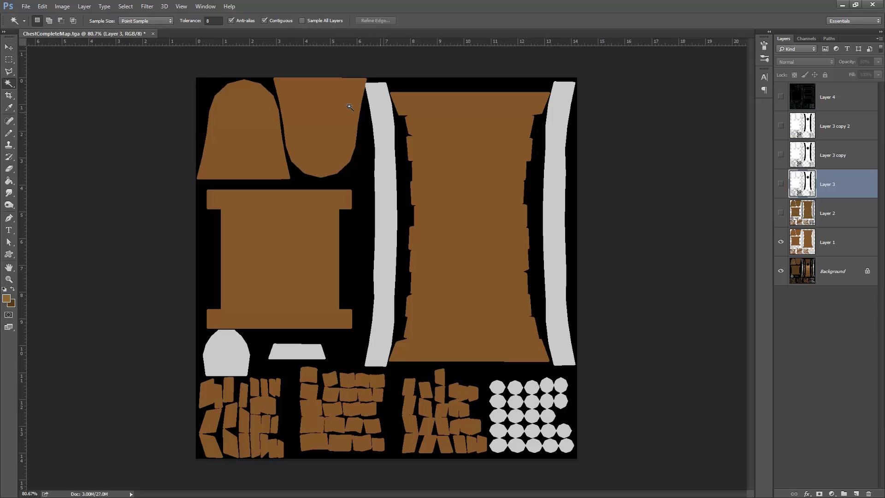
pyautogui.click(331, 119)
pyautogui.click(830, 244)
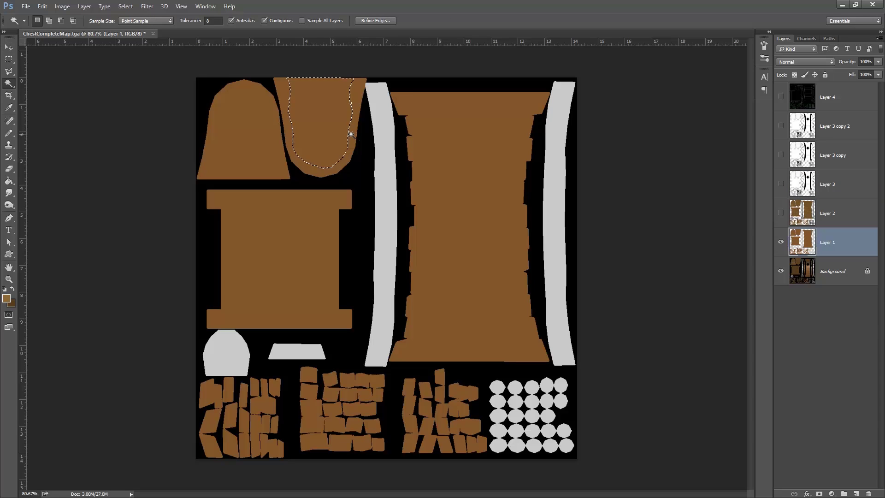
pyautogui.click(322, 119)
pyautogui.click(494, 156)
pyautogui.click(276, 229)
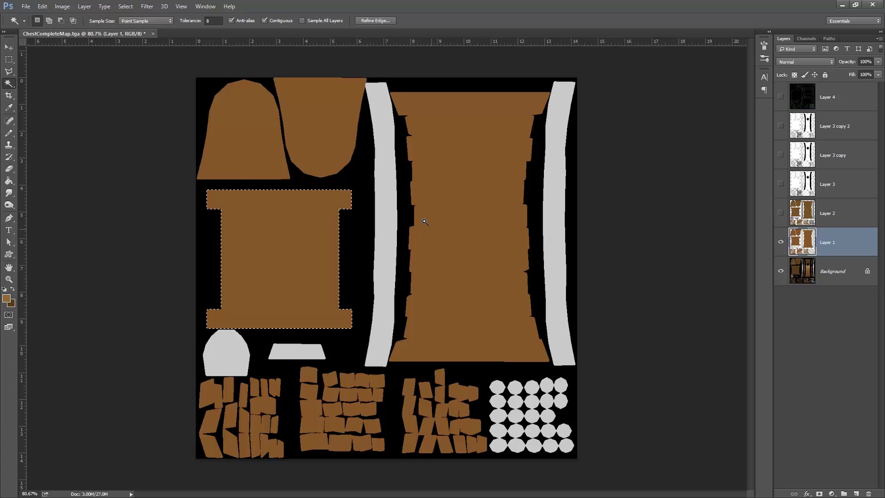
# Turn off Contiguous and select every brown island, then all light-grey pieces.
pyautogui.click(276, 21)
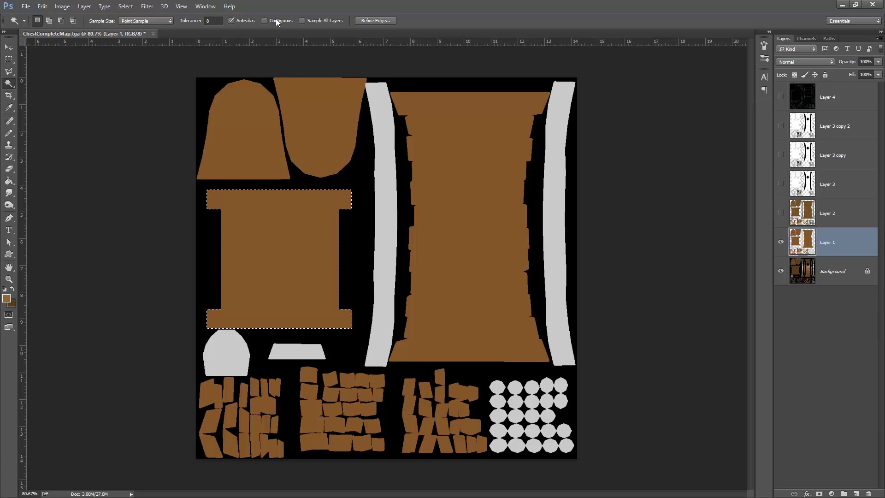
pyautogui.click(257, 124)
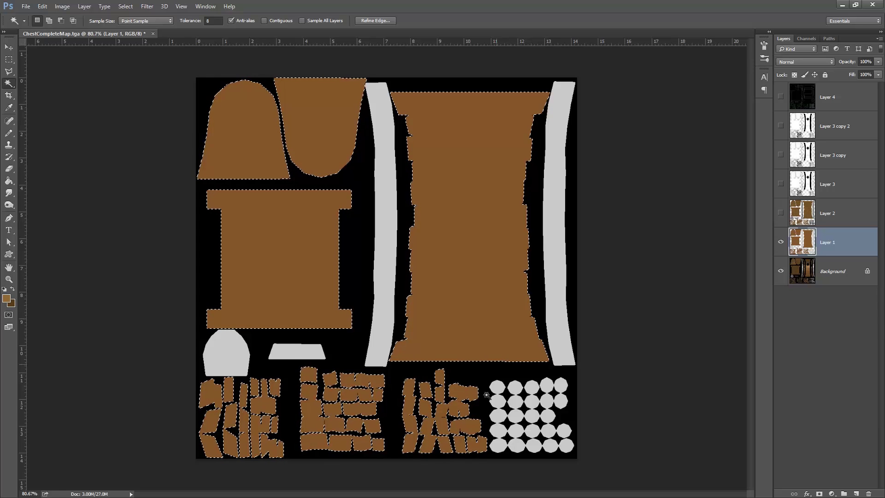
pyautogui.click(390, 182)
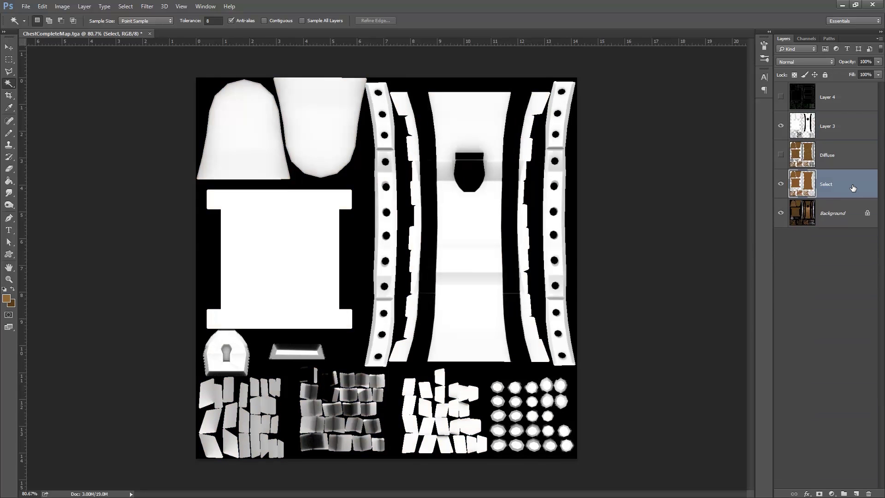
# Duplicate the Select layer and place the copy above Layer 3, comparing the two.
pyautogui.hotkey('ctrl', 'j')
pyautogui.moveTo(853, 188); pyautogui.dragTo(842, 119)
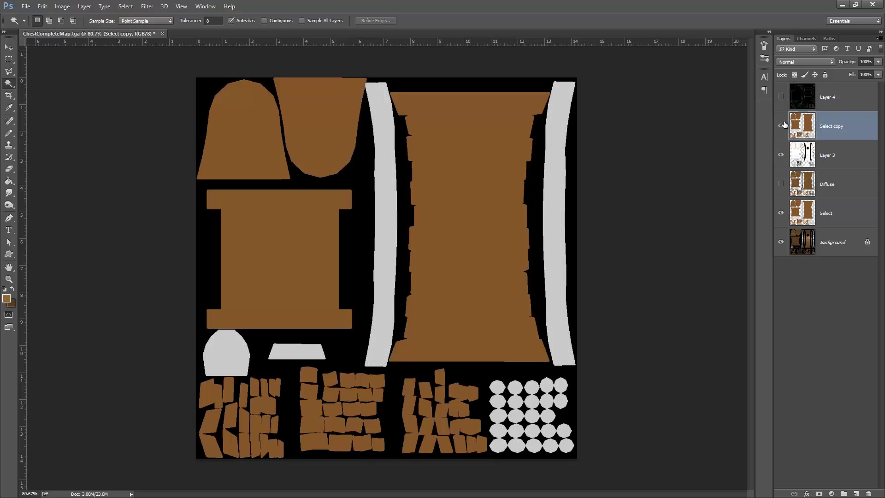
pyautogui.click(780, 126)
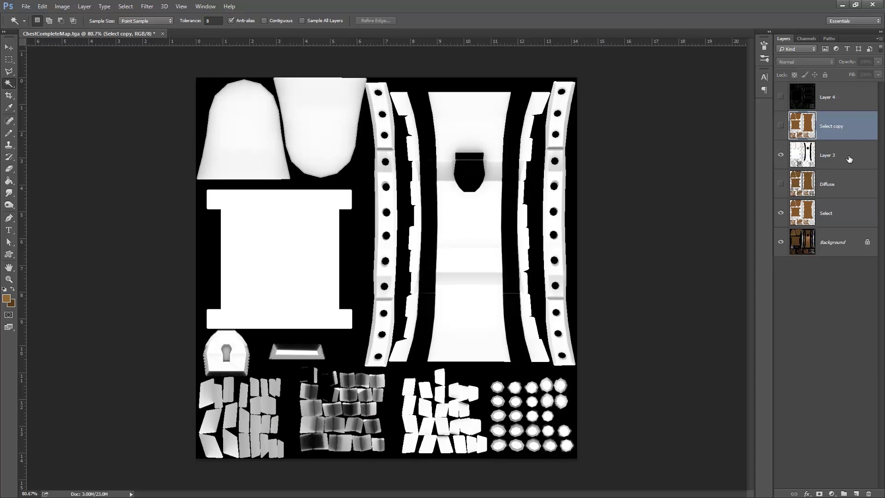
pyautogui.click(782, 125)
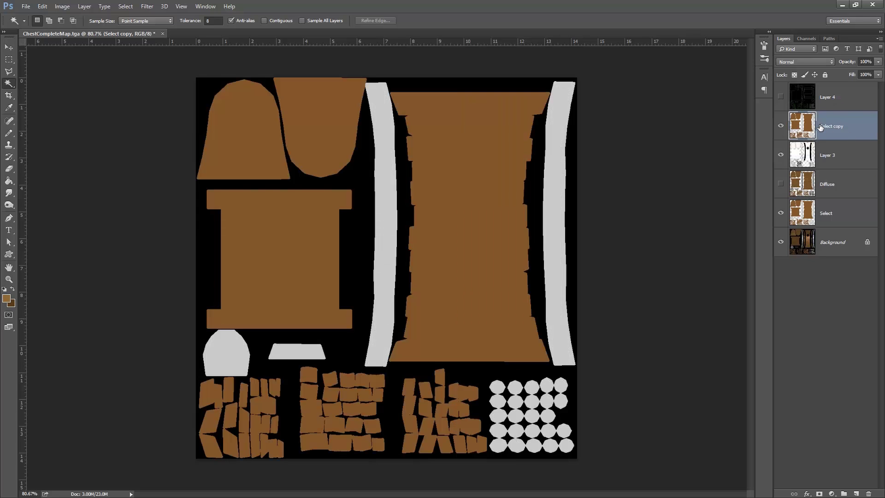
# Try blend modes like Overlay on Select copy, then merge Layer 3 into it.
pyautogui.click(793, 61)
pyautogui.click(793, 61)
pyautogui.scroll(-1, 794, 60)
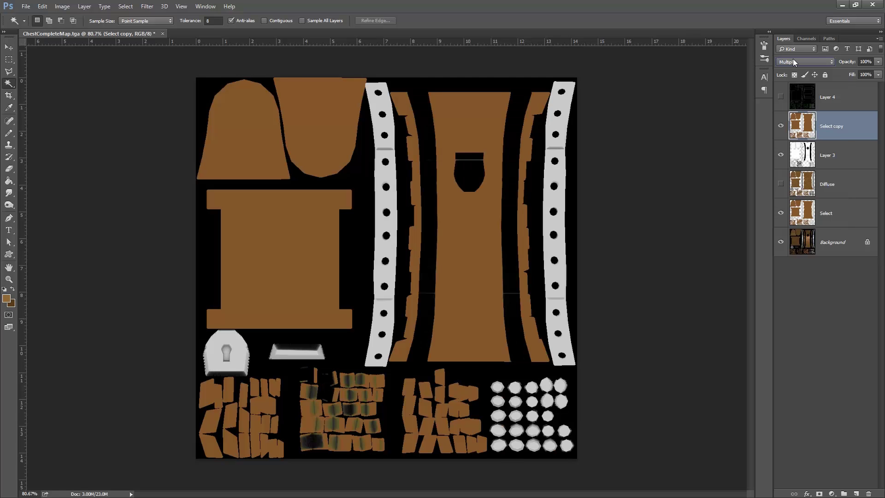
pyautogui.scroll(-3, 793, 60)
pyautogui.scroll(-1, 793, 61)
pyautogui.scroll(-4, 794, 59)
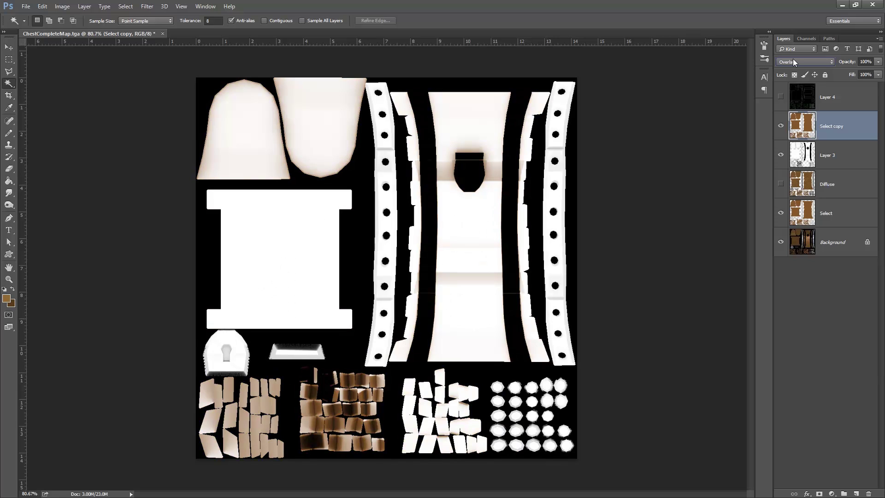
pyautogui.keyDown('shift'); pyautogui.click(850, 161); pyautogui.keyUp('shift')
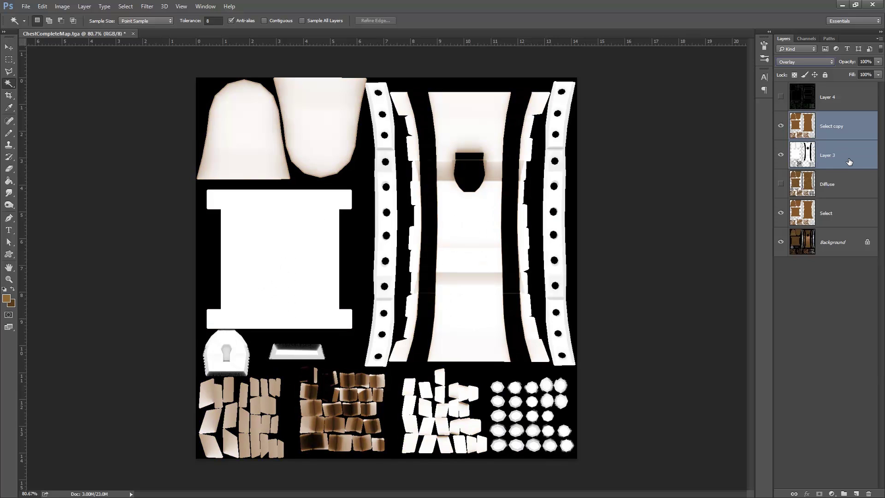
pyautogui.hotkey('ctrl', 'e')
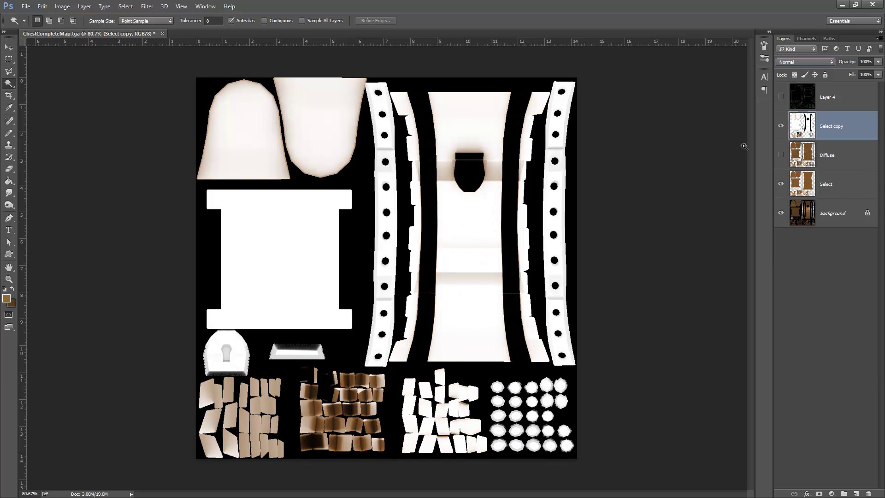
# Set Select copy to Multiply over the visible Diffuse layer, compare the shading, and deselect.
pyautogui.click(803, 63)
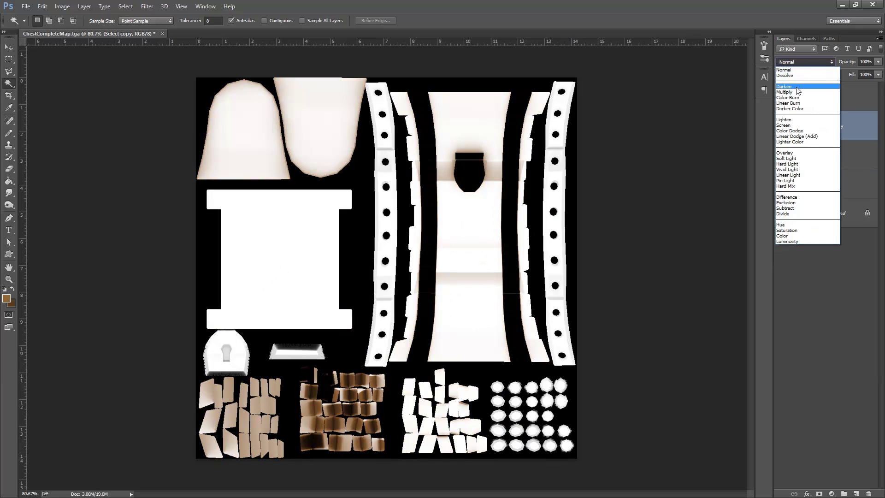
pyautogui.click(791, 89)
pyautogui.click(781, 157)
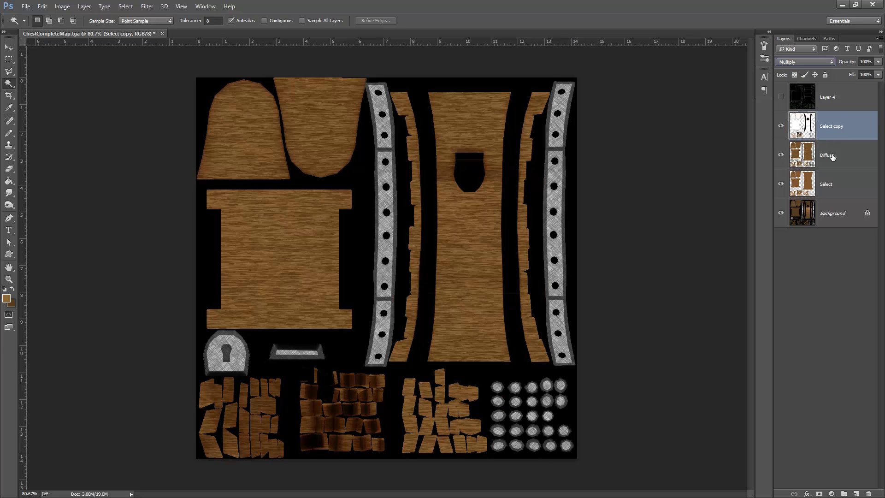
pyautogui.click(780, 129)
pyautogui.click(781, 127)
pyautogui.click(781, 128)
pyautogui.click(781, 127)
pyautogui.click(424, 211)
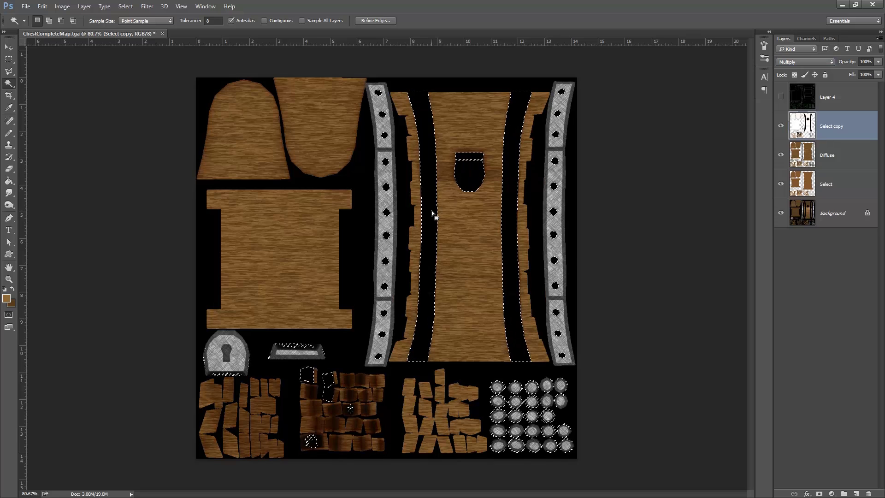
pyautogui.hotkey('ctrl', 'd')
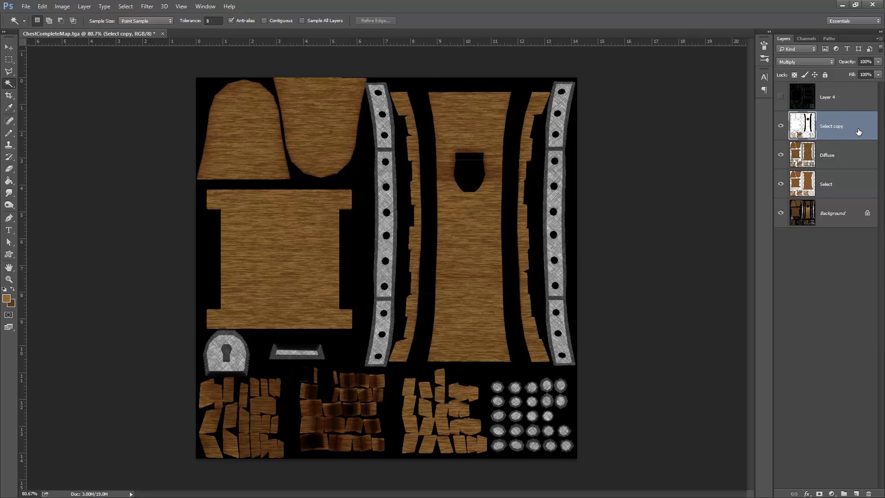
# Reset Select copy to Normal, hide it and Diffuse, and select the brown wood islands on Select.
pyautogui.click(810, 62)
pyautogui.click(807, 65)
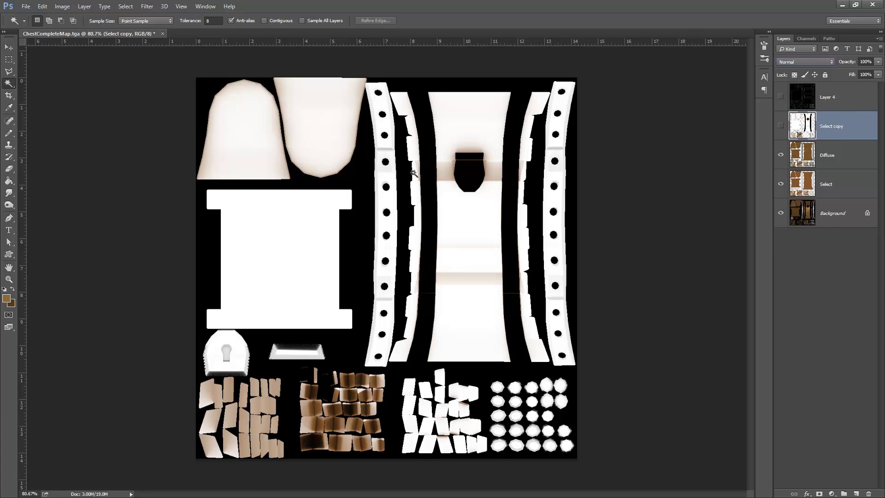
pyautogui.click(781, 155)
pyautogui.click(848, 187)
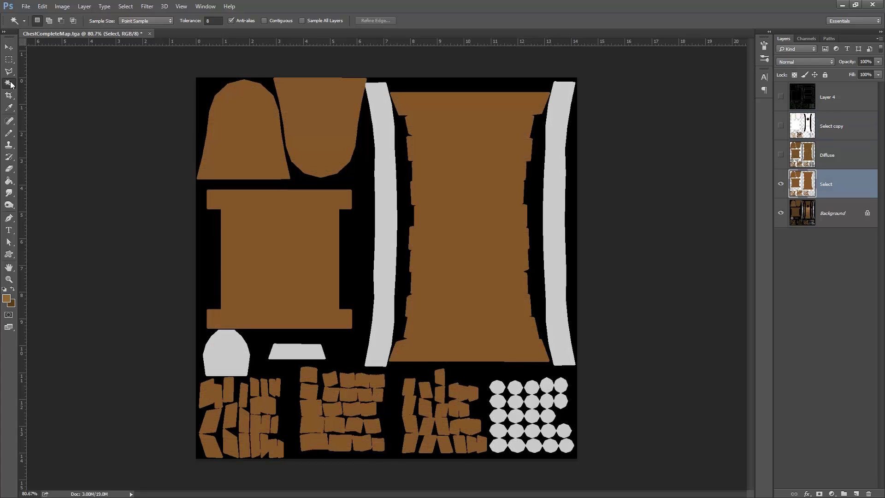
pyautogui.click(473, 165)
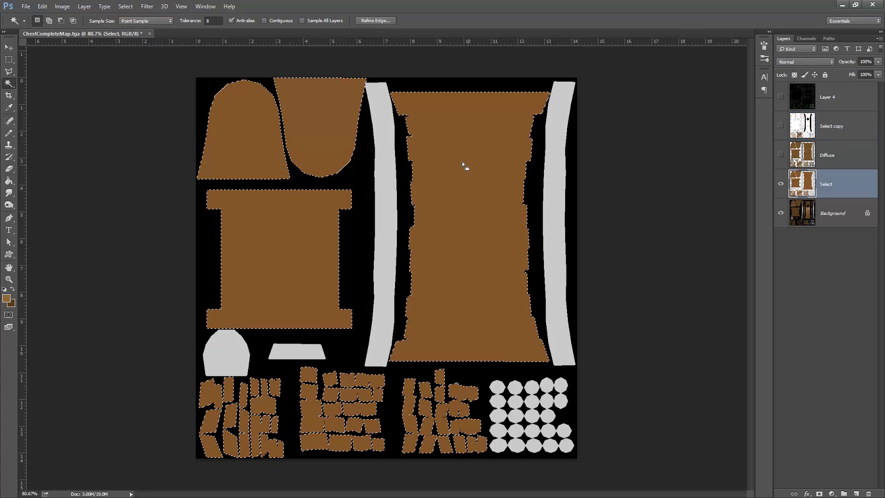
# Copy the brown islands to a new Layer 5 and move it above Select copy.
pyautogui.click(780, 126)
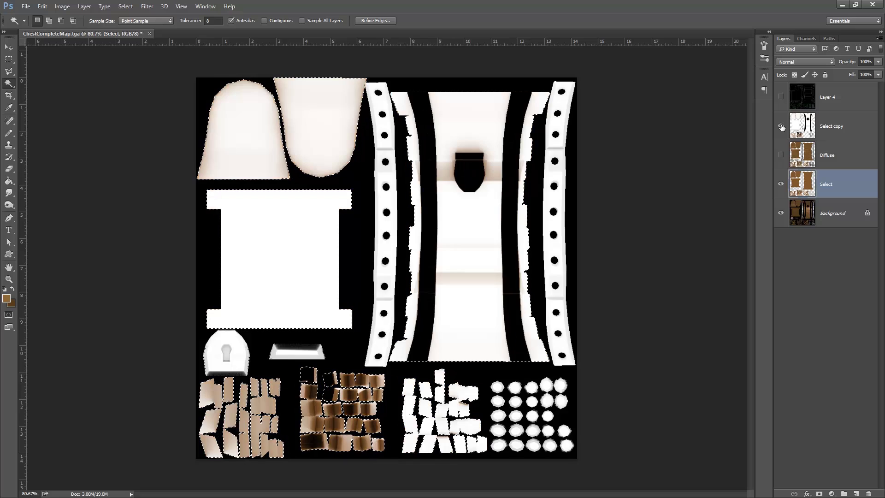
pyautogui.click(848, 131)
pyautogui.click(846, 184)
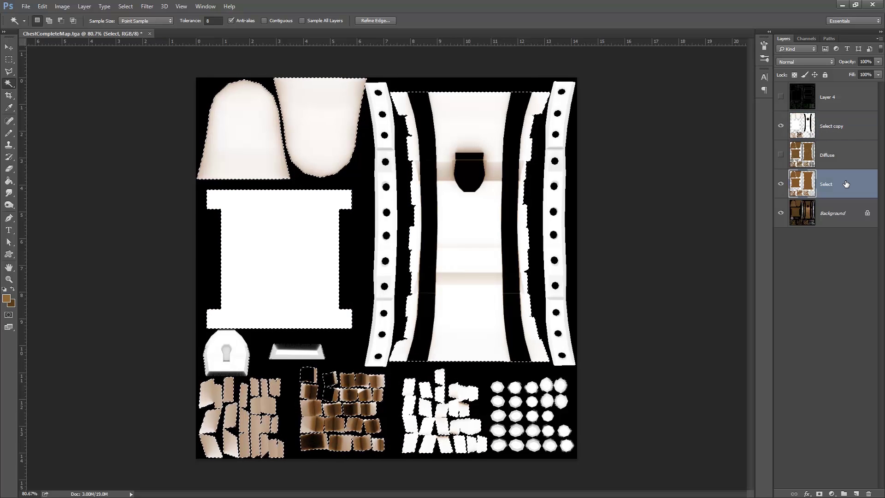
pyautogui.hotkey('ctrl', 'j')
pyautogui.moveTo(847, 184); pyautogui.dragTo(833, 119)
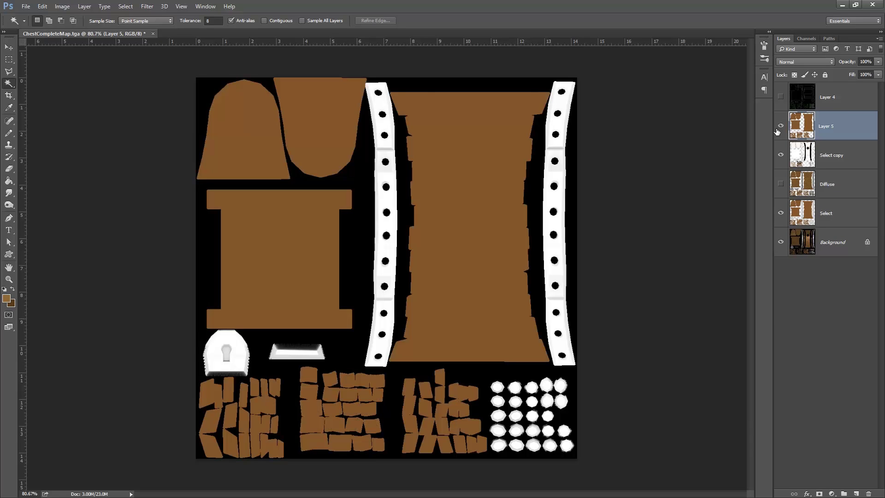
# Set Layer 5 to 30% opacity and merge Select copy into it.
pyautogui.click(779, 127)
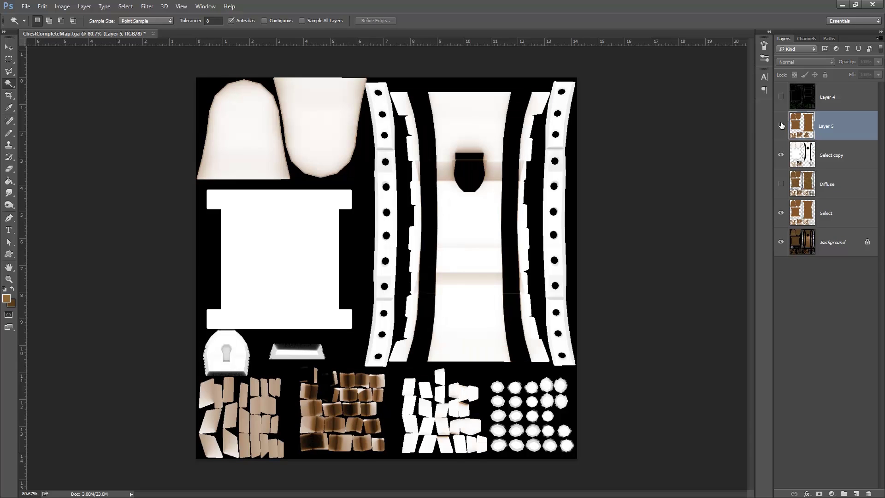
pyautogui.click(781, 126)
pyautogui.click(878, 62)
pyautogui.moveTo(878, 71); pyautogui.dragTo(850, 74)
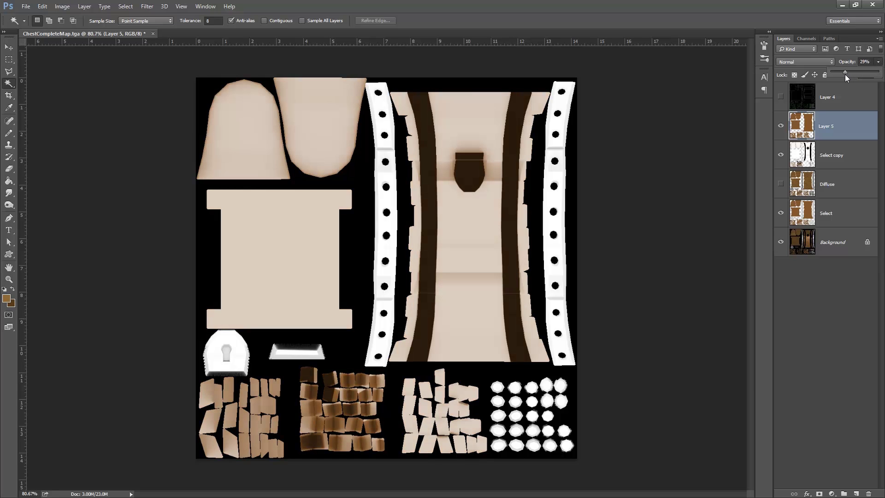
pyautogui.click(866, 62)
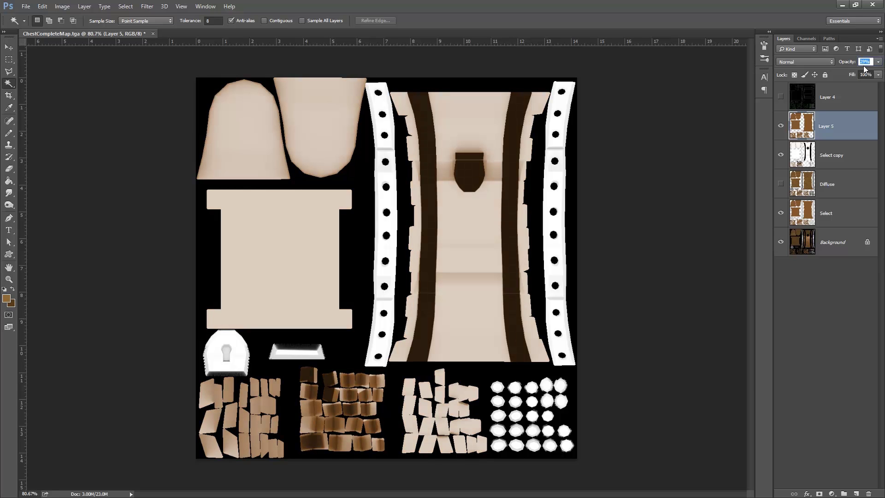
pyautogui.write('30')
pyautogui.press('Return')
pyautogui.keyDown('shift'); pyautogui.click(858, 157); pyautogui.keyUp('shift')
pyautogui.hotkey('ctrl', 'e')
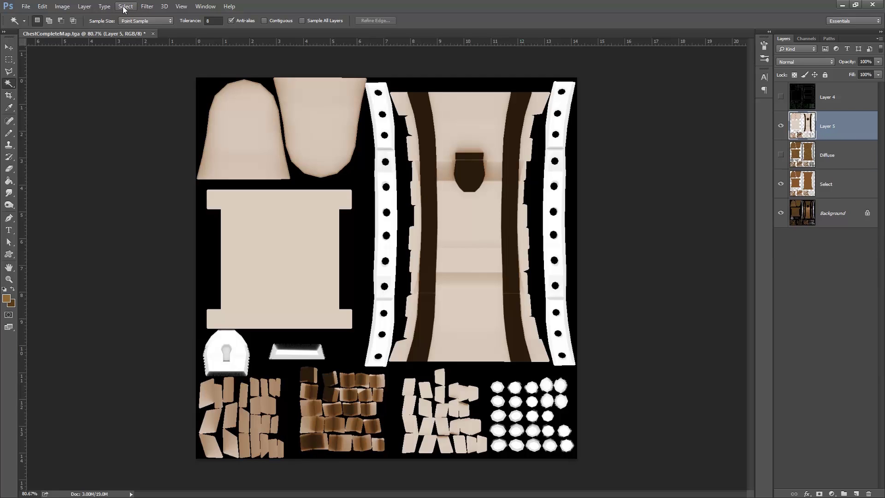
# Apply a Gaussian Blur with a 4.1-pixel radius to Layer 5.
pyautogui.click(147, 7)
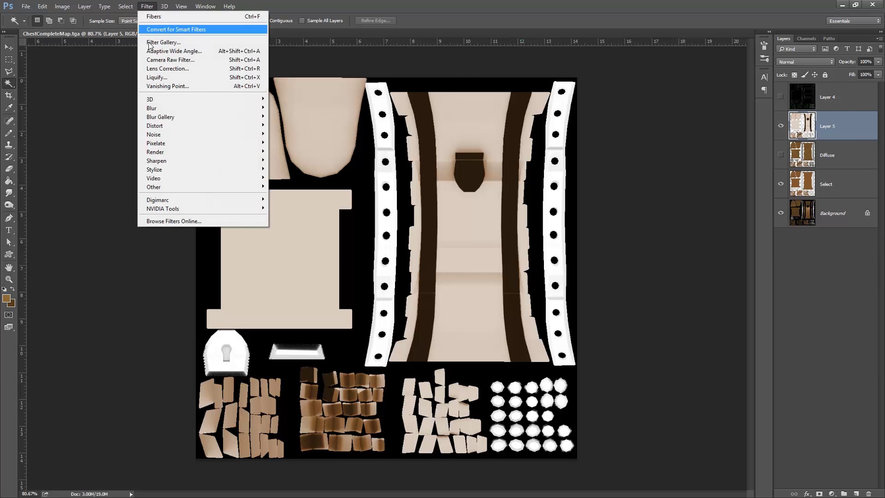
pyautogui.moveTo(213, 111)
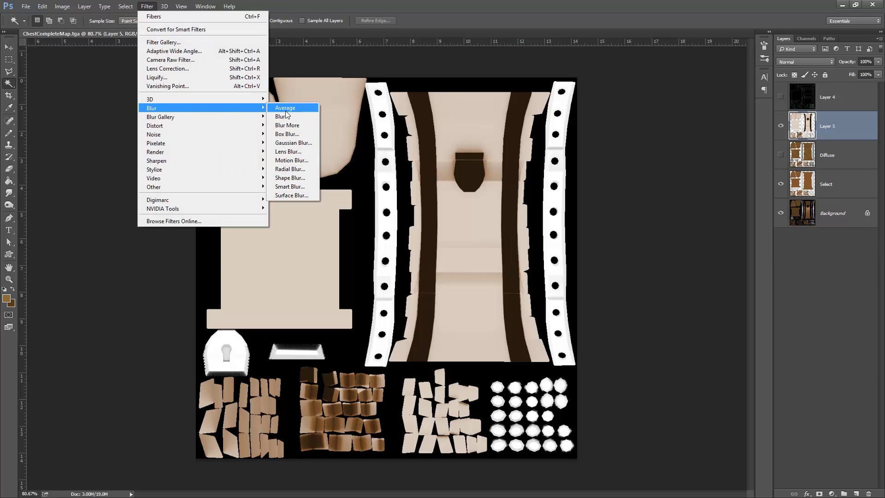
pyautogui.click(293, 143)
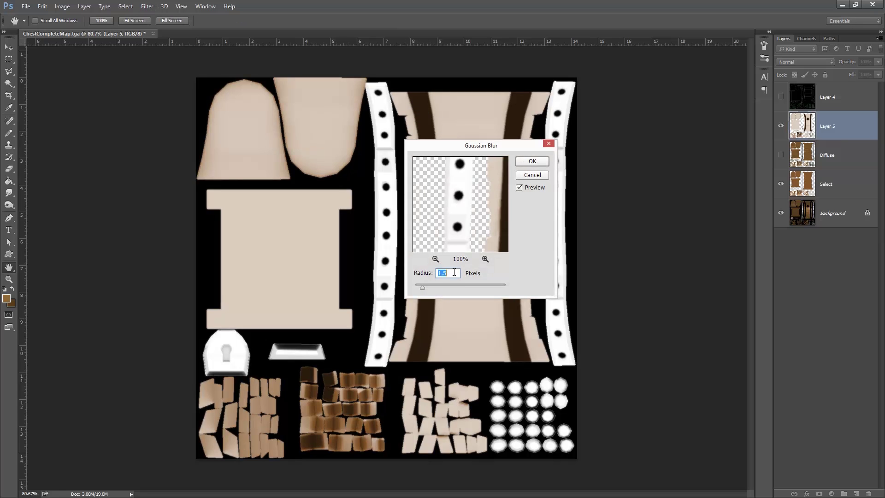
pyautogui.scroll(20, 454, 273)
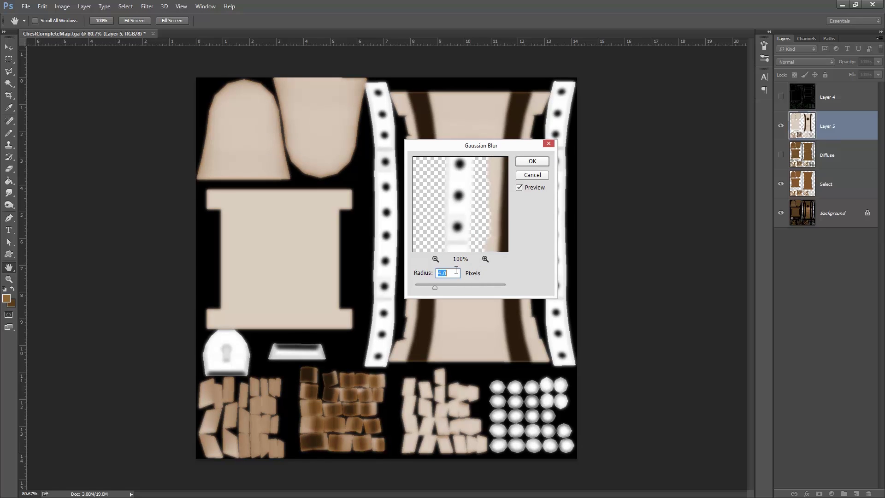
pyautogui.click(540, 164)
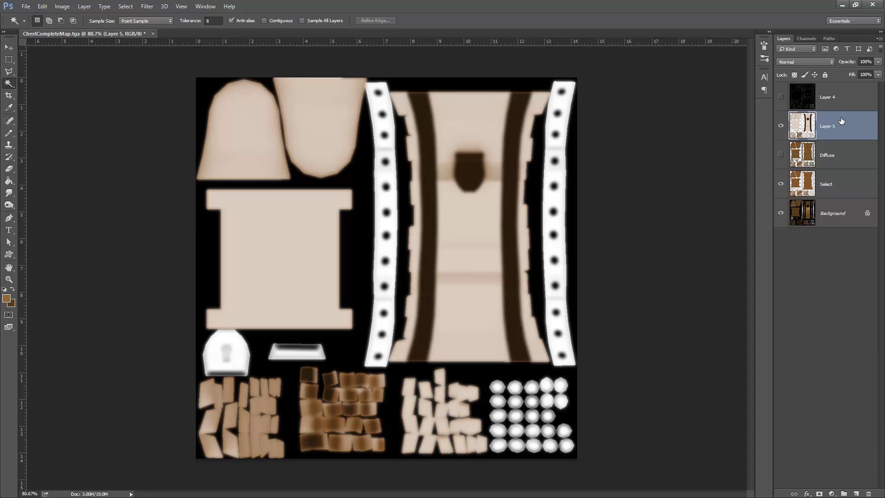
# Stack duplicates of Layer 5, merge them into one layer, and name it Shadow.
pyautogui.hotkey('ctrl', 'j')
pyautogui.hotkey('ctrl', 'j')
pyautogui.hotkey('ctrl', 'j')
pyautogui.hotkey('ctrl', 'j')
pyautogui.hotkey('ctrl', 'j')
pyautogui.hotkey('ctrl', 'j')
pyautogui.hotkey('ctrl', 'j')
pyautogui.hotkey('ctrl', 'j')
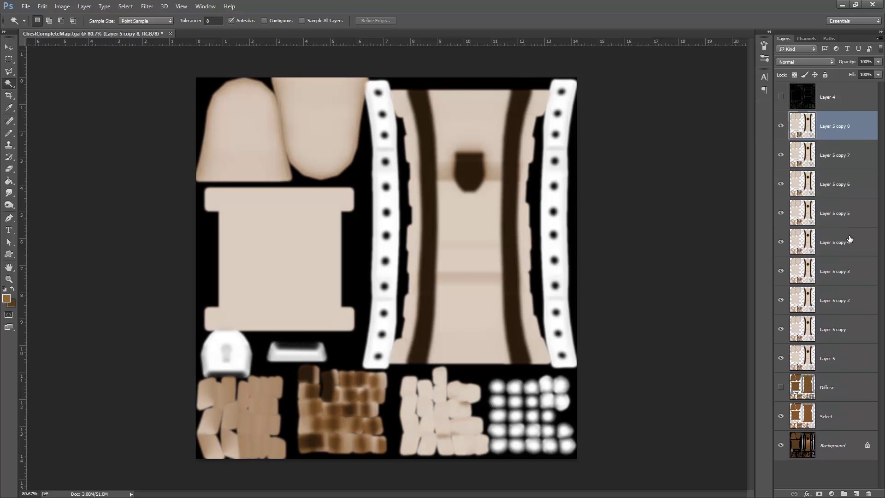
pyautogui.keyDown('shift'); pyautogui.click(837, 363); pyautogui.keyUp('shift')
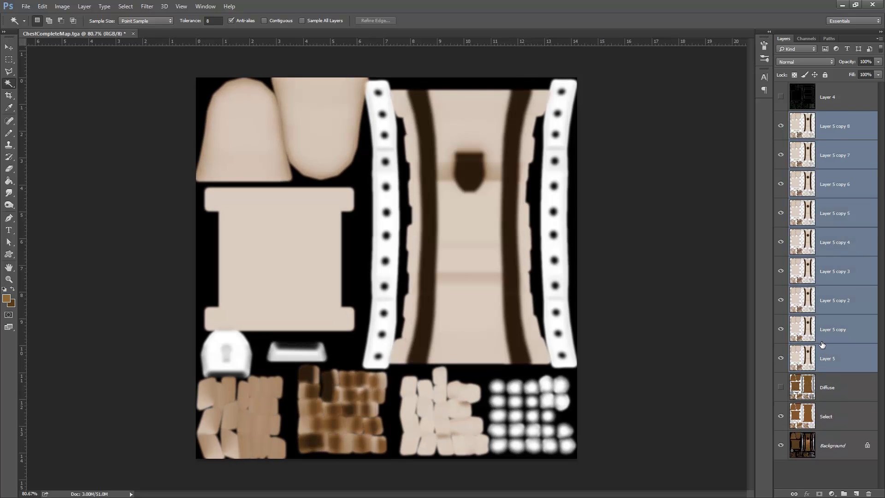
pyautogui.hotkey('ctrl', 'e')
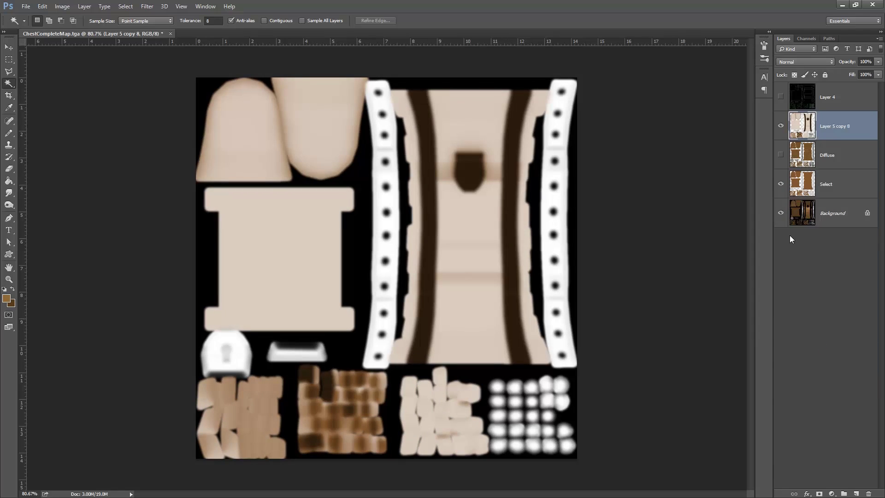
pyautogui.doubleClick(835, 126)
pyautogui.write('Shadow')
# Name the layer Shadow, blend it as Multiply, and compare it over the Diffuse texture.
pyautogui.press('Return')
pyautogui.click(791, 62)
pyautogui.click(785, 91)
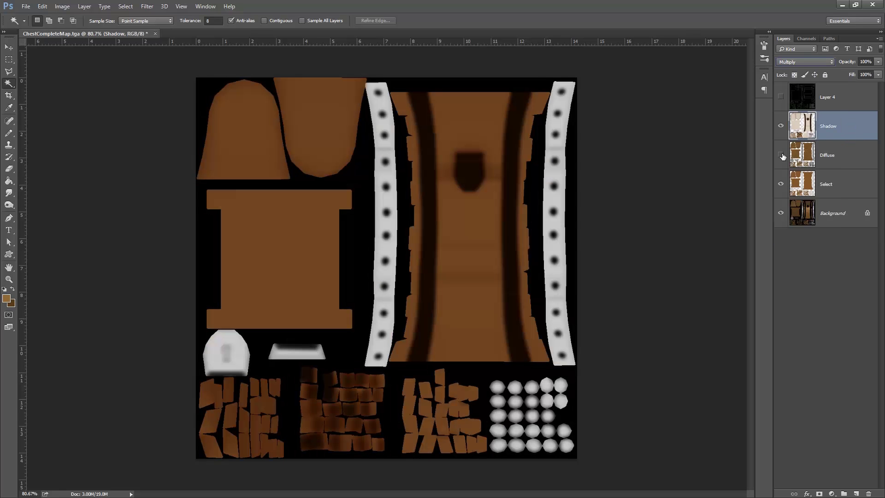
pyautogui.click(780, 155)
pyautogui.click(779, 126)
pyautogui.click(780, 126)
pyautogui.click(779, 126)
pyautogui.click(779, 126)
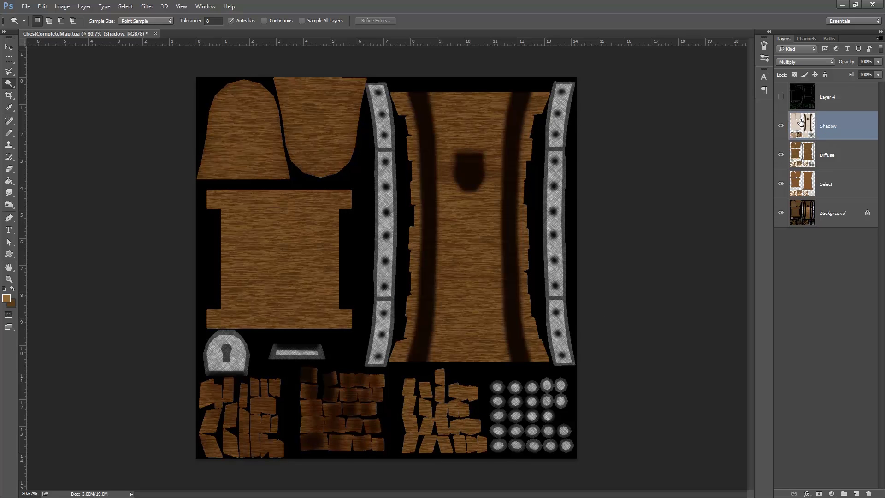
pyautogui.click(781, 126)
pyautogui.click(780, 126)
pyautogui.click(780, 126)
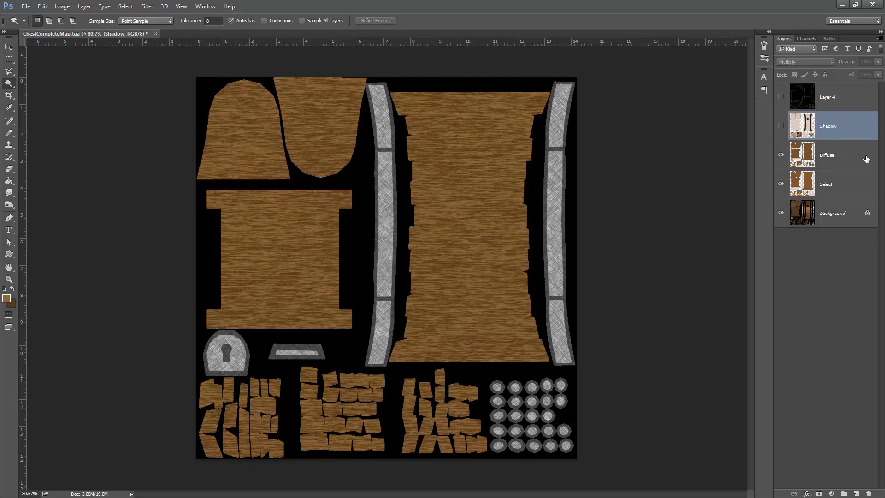
pyautogui.click(781, 127)
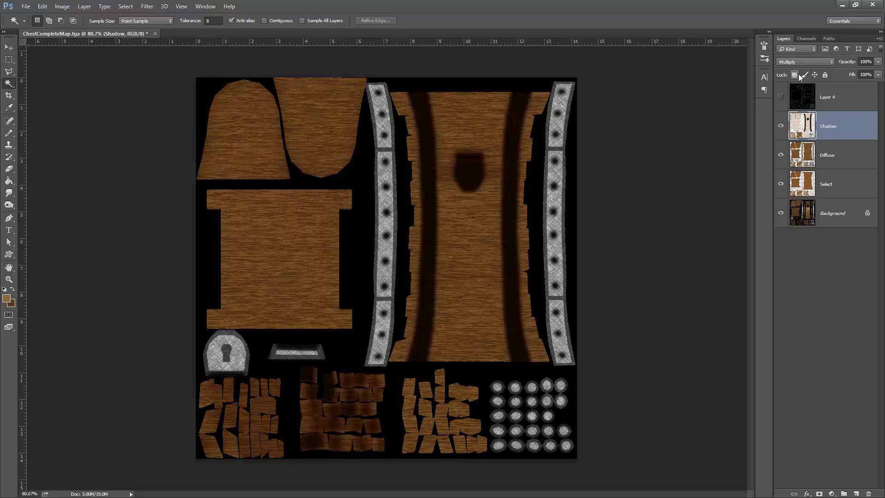
# Duplicate the Shadow layer and set the Shadow copy's blend mode to Soft Light.
pyautogui.hotkey('ctrl', 'j')
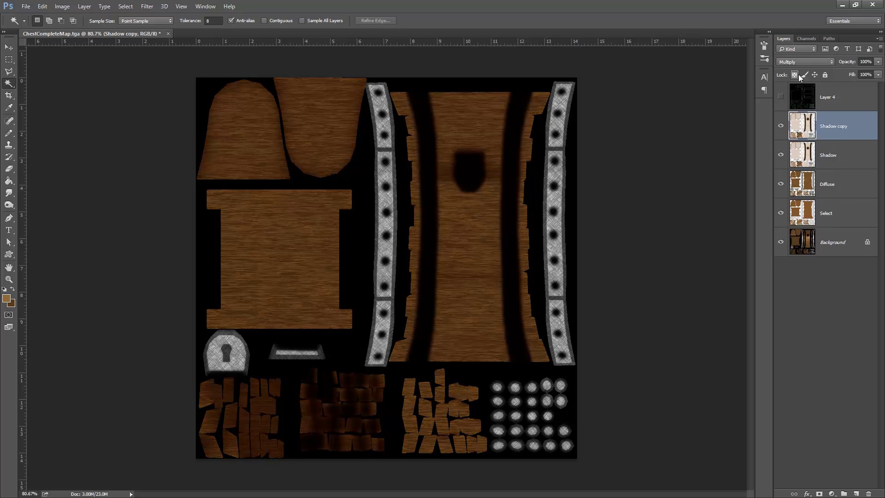
pyautogui.click(781, 155)
pyautogui.click(805, 61)
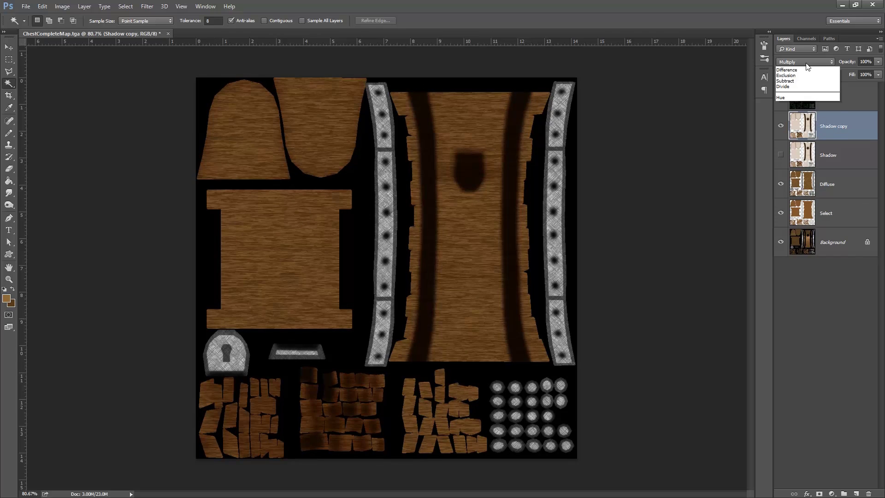
pyautogui.click(790, 158)
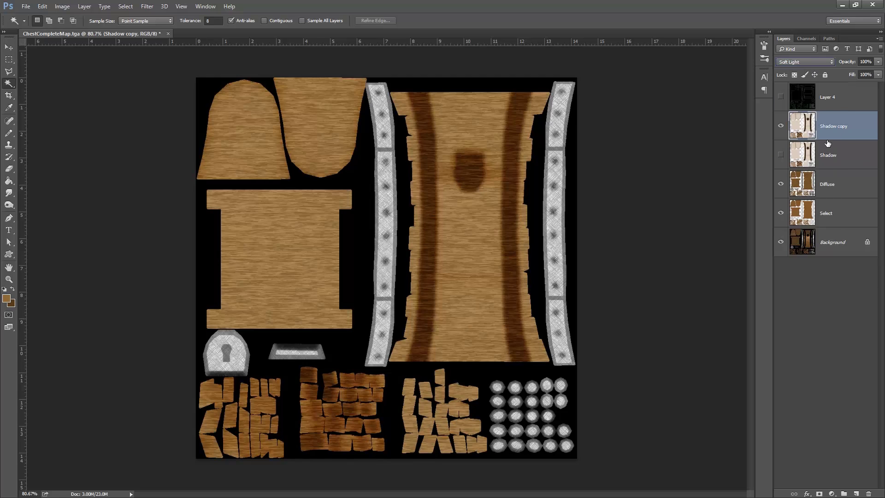
pyautogui.click(781, 155)
# Lower both Shadow and Shadow copy to 50% opacity and compare the result.
pyautogui.click(847, 161)
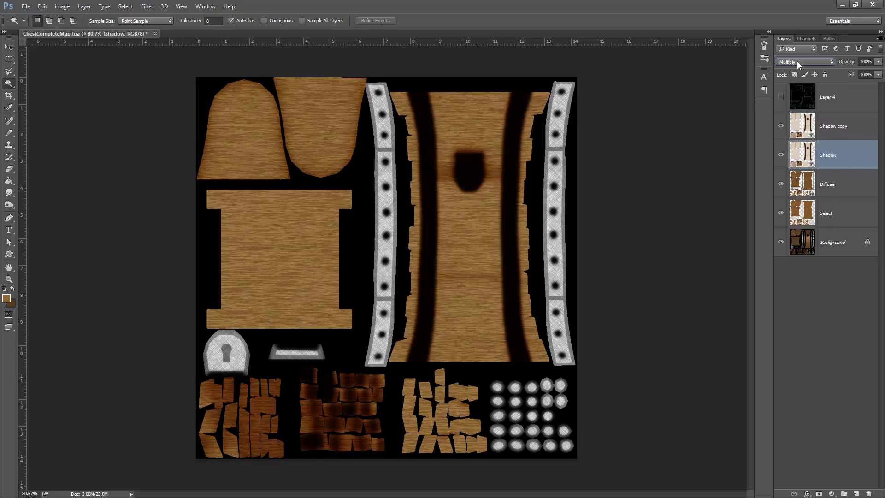
pyautogui.click(864, 62)
pyautogui.write('50')
pyautogui.press('Return')
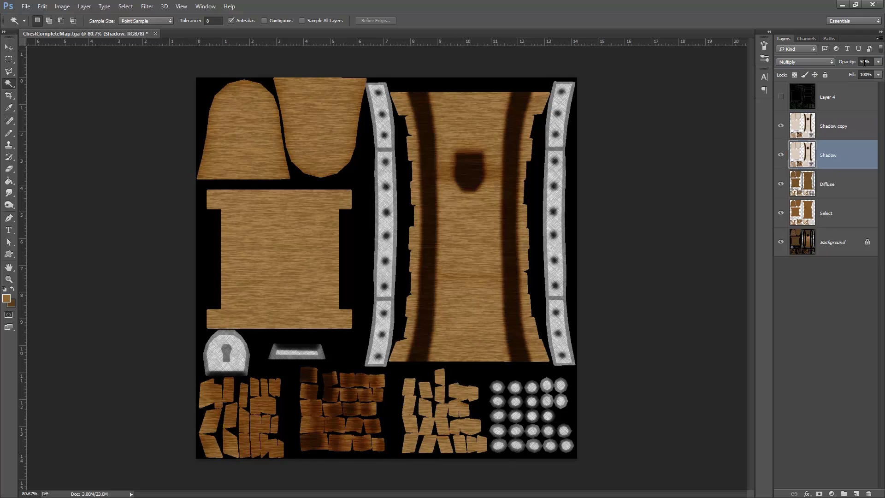
pyautogui.click(862, 131)
pyautogui.click(866, 61)
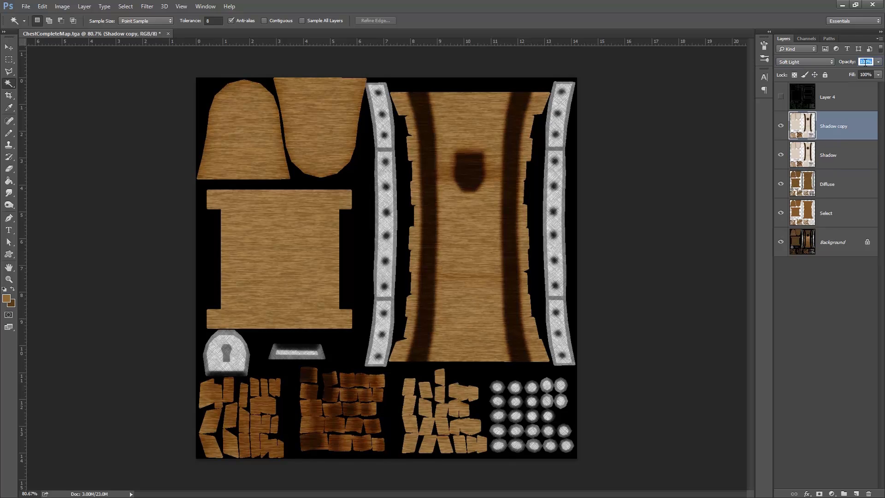
pyautogui.write('50')
pyautogui.press('Return')
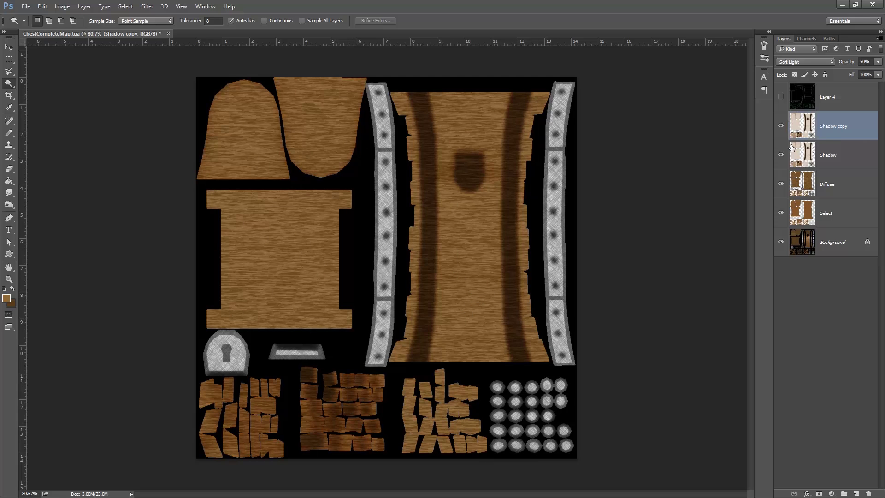
pyautogui.click(780, 126)
pyautogui.click(781, 127)
pyautogui.click(781, 156)
pyautogui.click(780, 157)
# Blend the Shadow layer as Color Burn and compare it with the Soft Light copy, then select Diffuse.
pyautogui.click(847, 159)
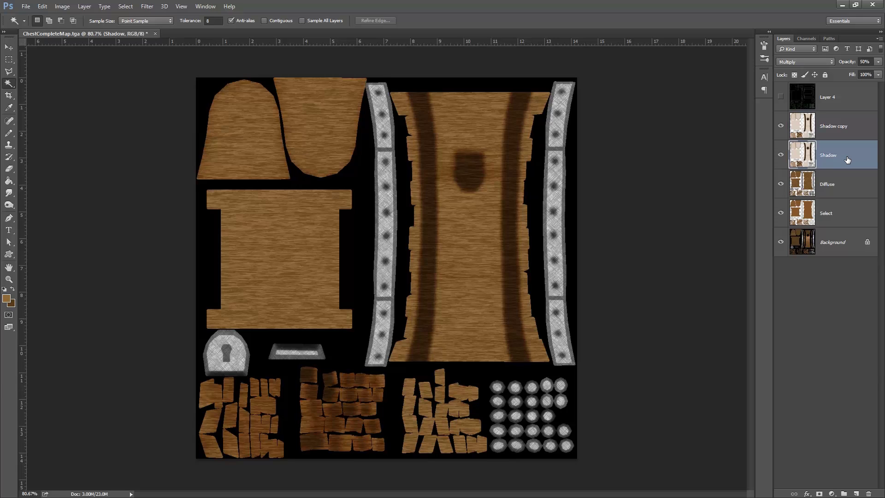
pyautogui.click(797, 63)
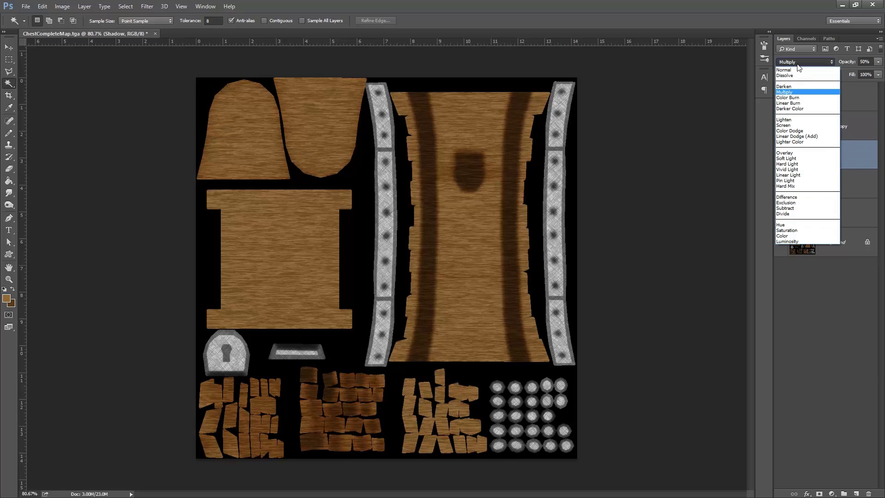
pyautogui.click(796, 98)
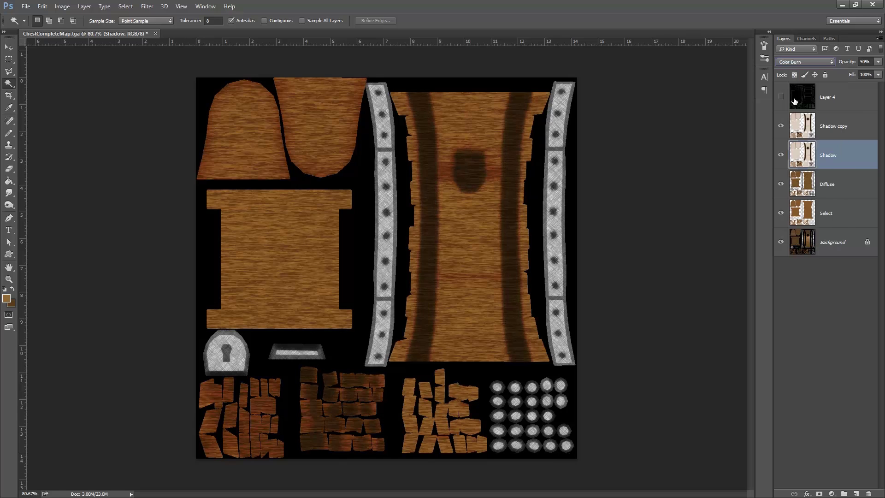
pyautogui.click(782, 155)
pyautogui.click(782, 157)
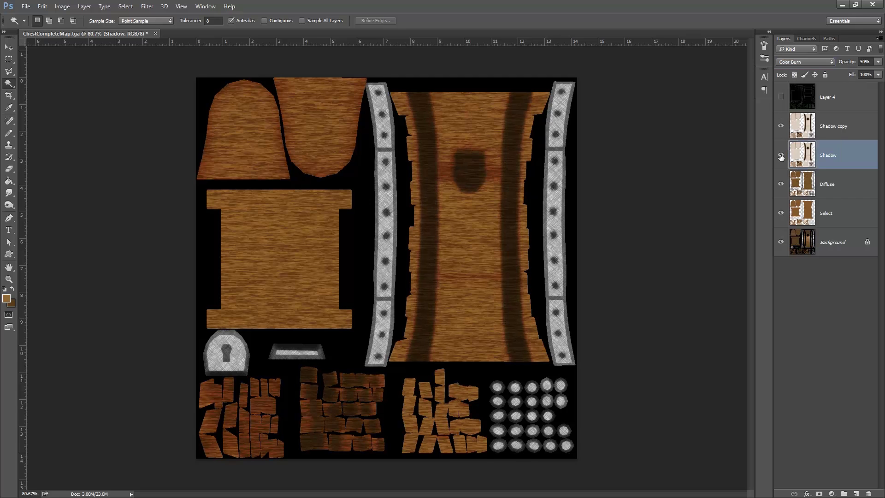
pyautogui.click(781, 126)
pyautogui.click(781, 127)
pyautogui.click(852, 186)
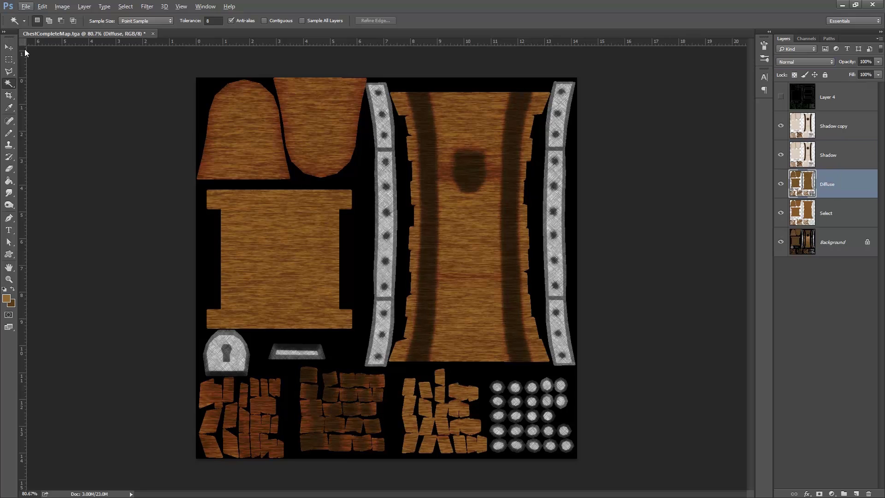
# Zoom in on the top of the front panel and hide Diffuse to see flat colours.
pyautogui.click(12, 48)
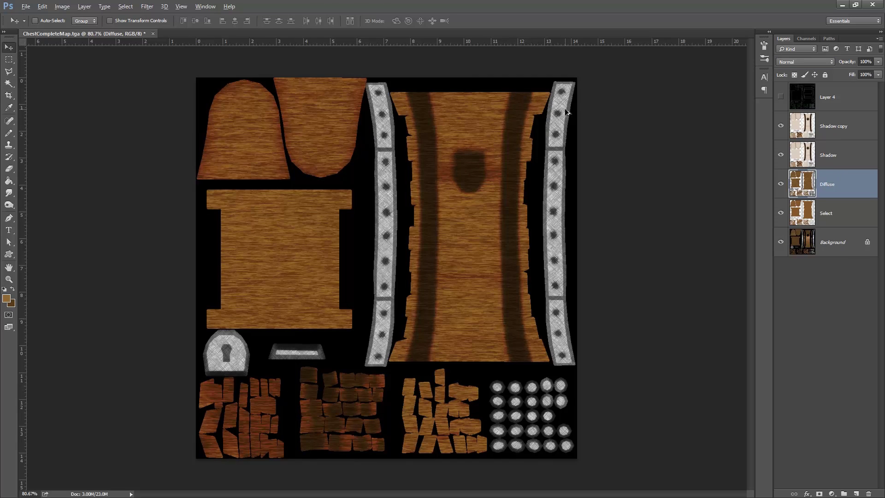
pyautogui.click(9, 279)
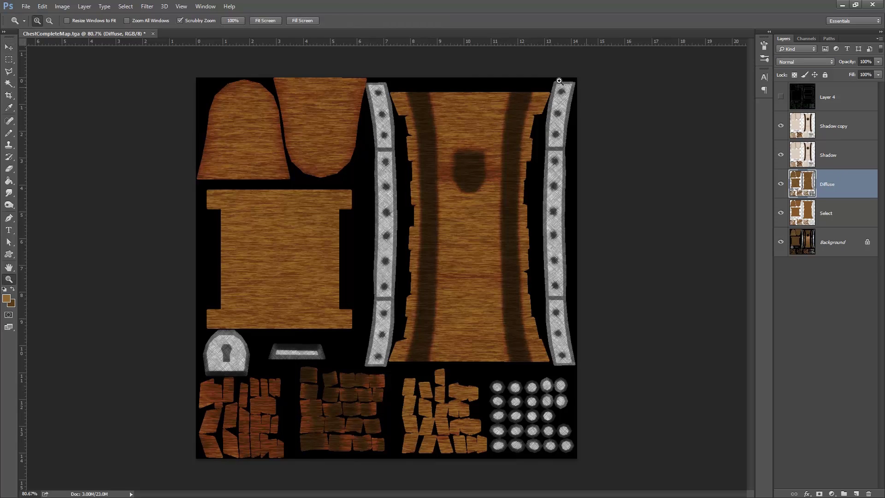
pyautogui.moveTo(571, 118); pyautogui.dragTo(588, 157)
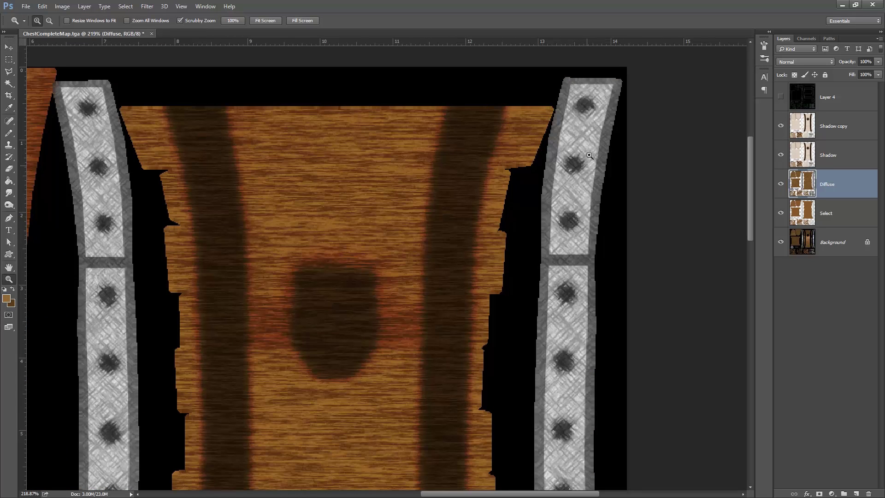
pyautogui.click(781, 185)
pyautogui.click(781, 185)
pyautogui.click(781, 185)
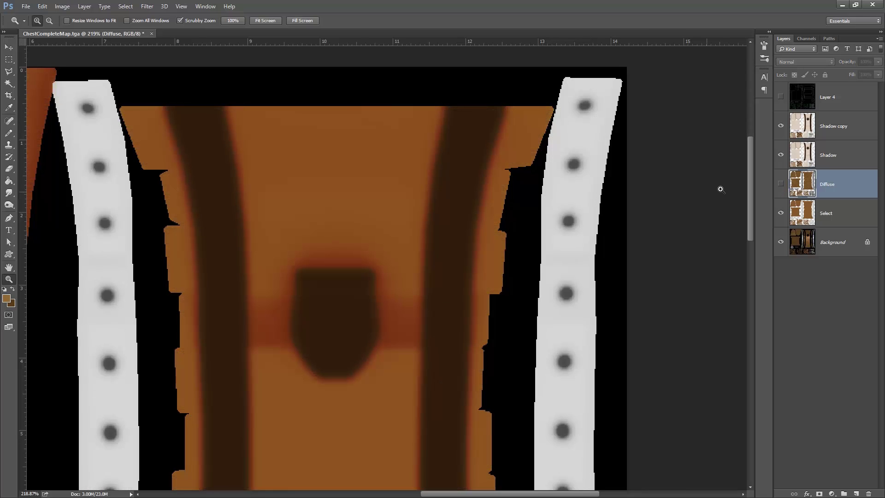
pyautogui.click(780, 185)
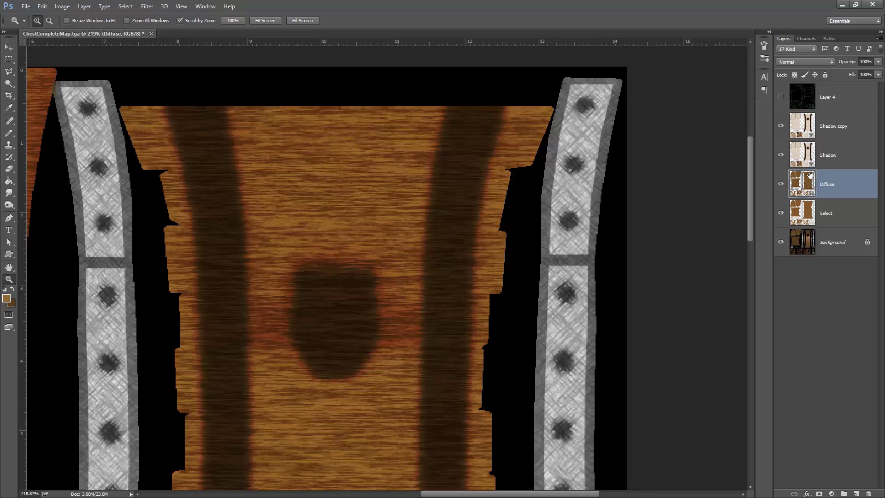
pyautogui.click(781, 184)
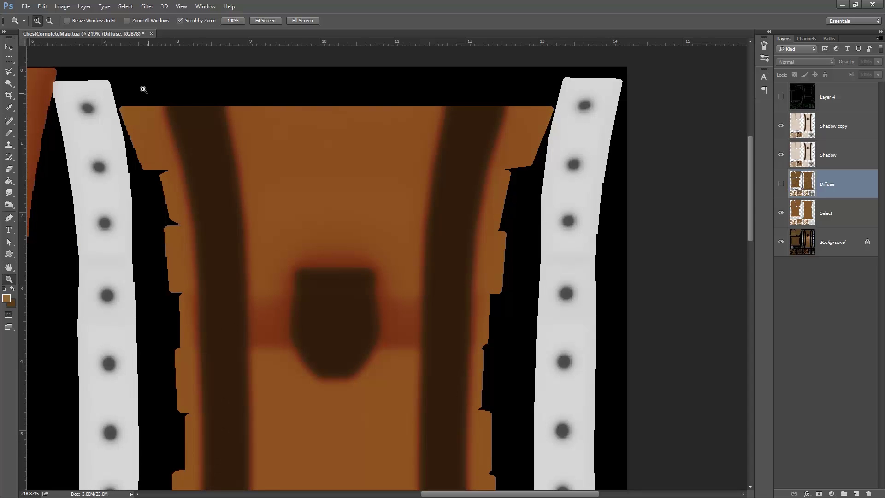
# Magic Wand both white metal straps on the Select layer, then reselect and show Diffuse.
pyautogui.click(9, 84)
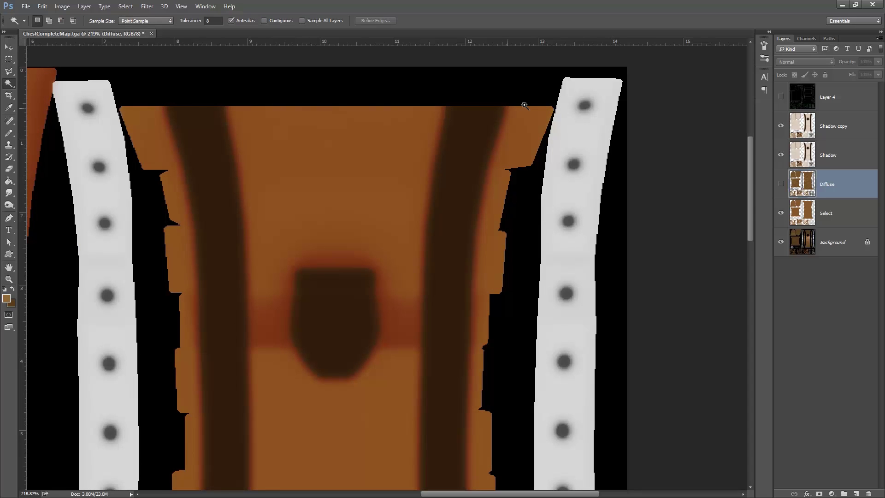
pyautogui.click(594, 127)
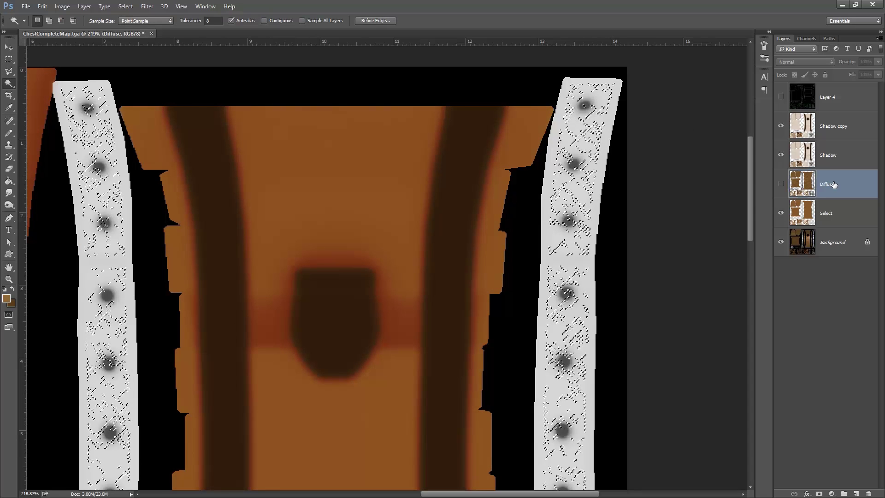
pyautogui.click(844, 208)
pyautogui.click(586, 135)
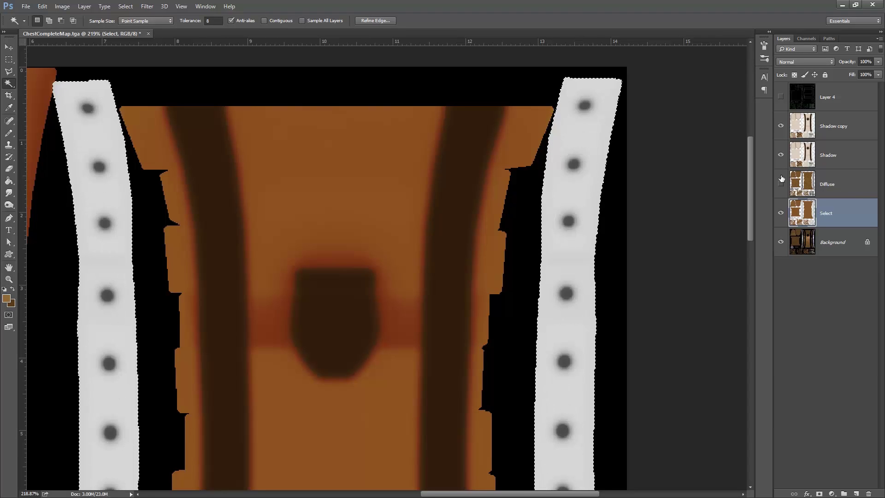
pyautogui.click(861, 189)
pyautogui.click(780, 183)
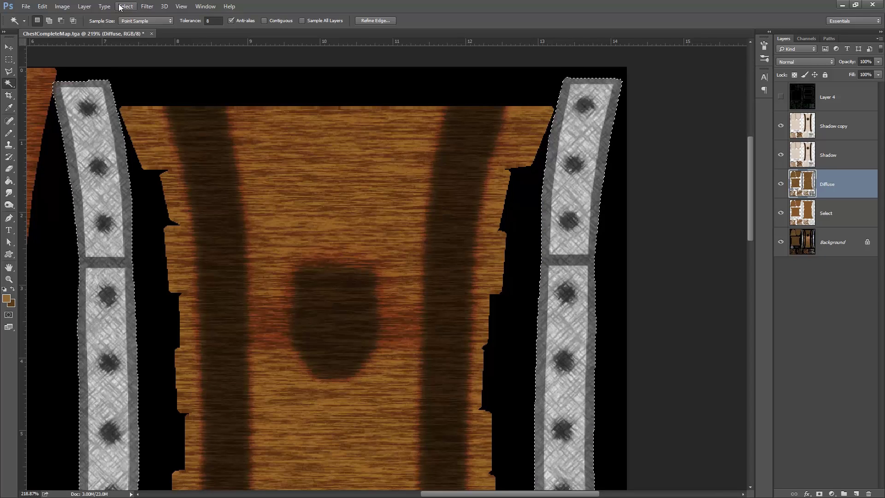
pyautogui.click(148, 8)
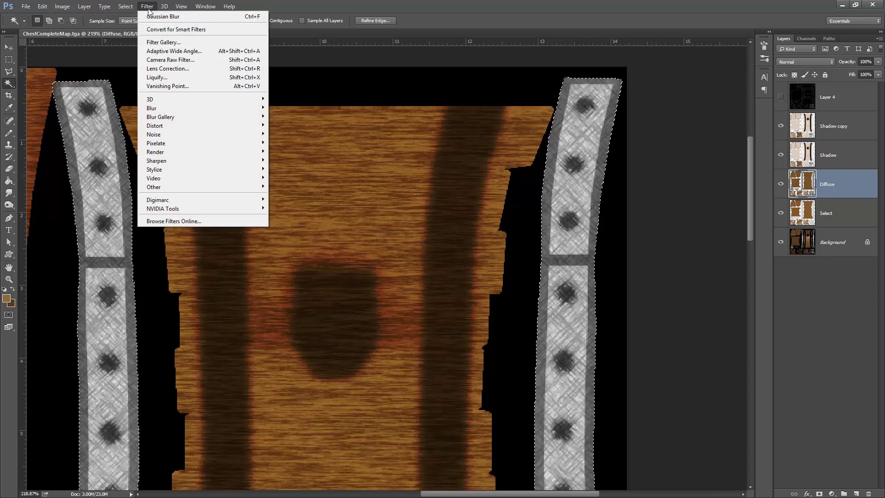
pyautogui.moveTo(123, 7)
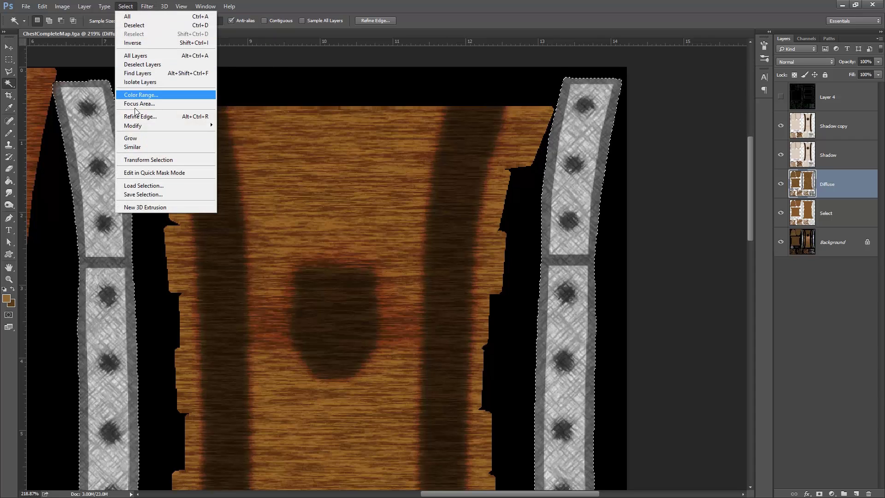
pyautogui.moveTo(175, 126)
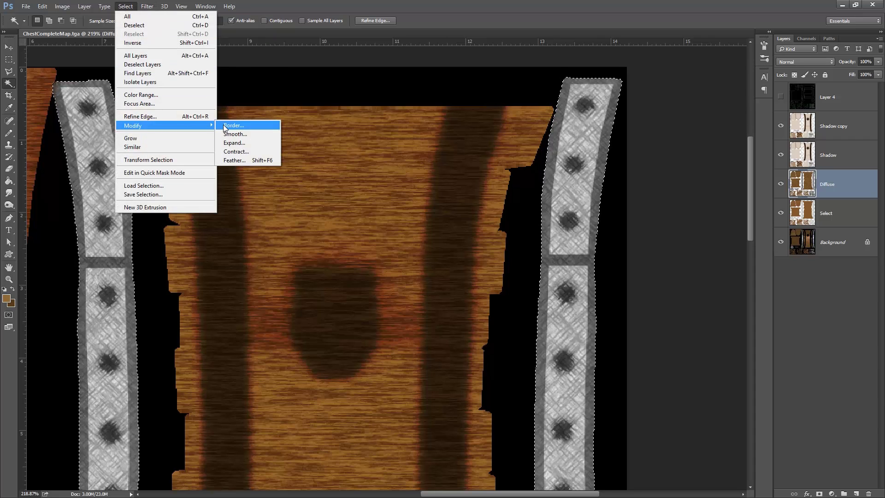
pyautogui.press('alt')
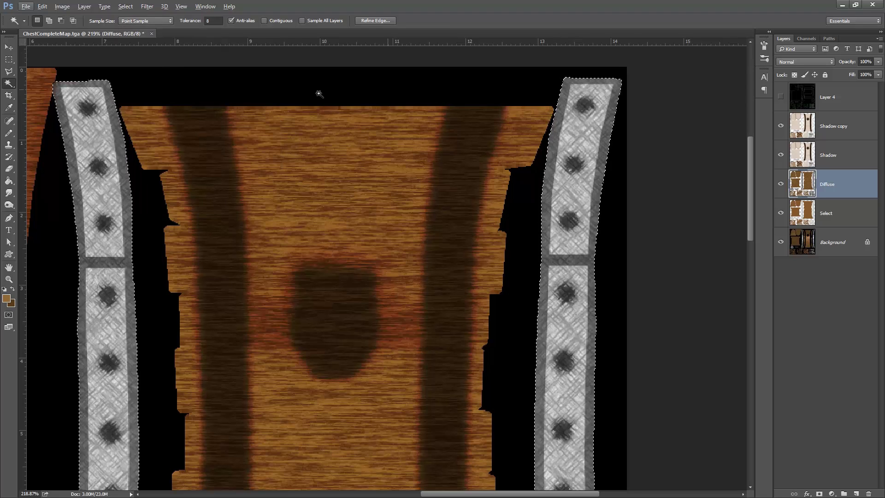
pyautogui.click(9, 279)
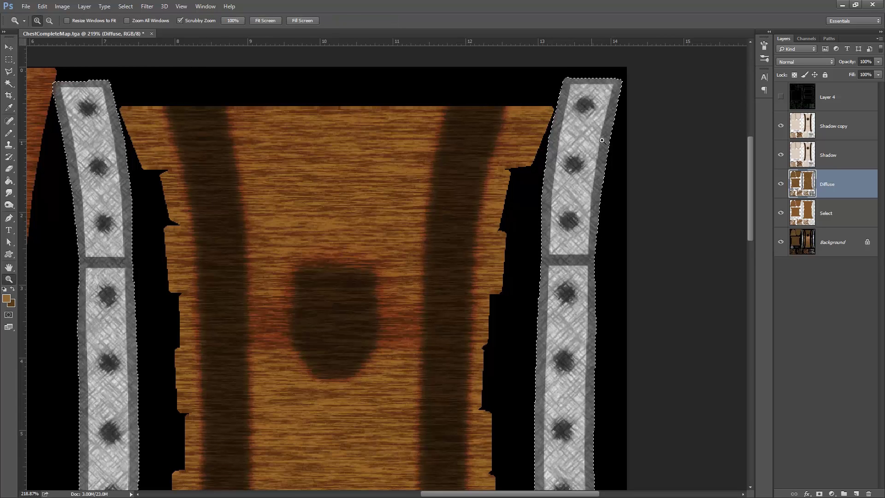
pyautogui.click(583, 142)
pyautogui.click(582, 143)
pyautogui.click(582, 144)
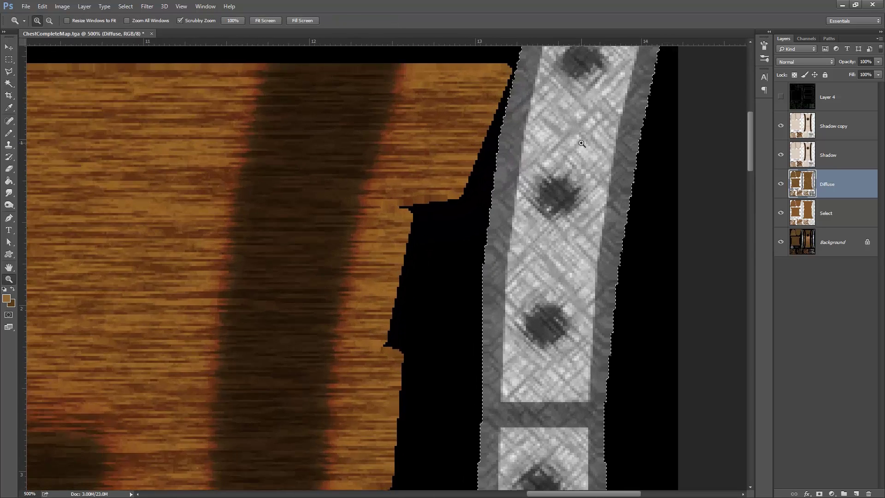
pyautogui.click(574, 144)
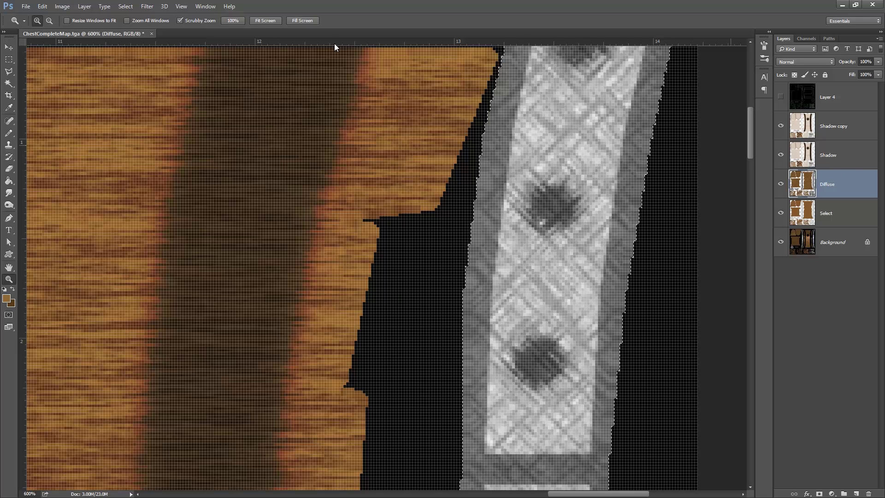
pyautogui.keyDown('alt'); pyautogui.click(393, 122); pyautogui.keyUp('alt')
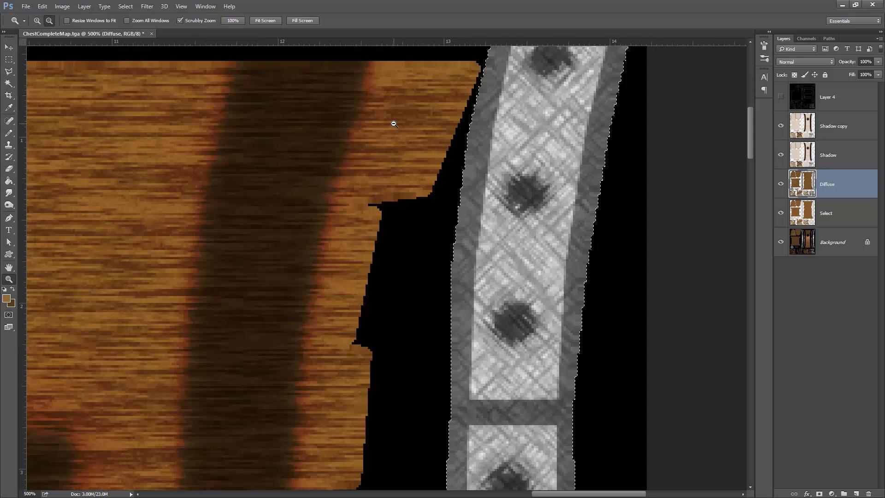
pyautogui.keyDown('alt'); pyautogui.click(394, 123); pyautogui.keyUp('alt')
pyautogui.keyDown('alt'); pyautogui.click(394, 123); pyautogui.keyUp('alt')
pyautogui.keyDown('alt'); pyautogui.click(394, 124); pyautogui.keyUp('alt')
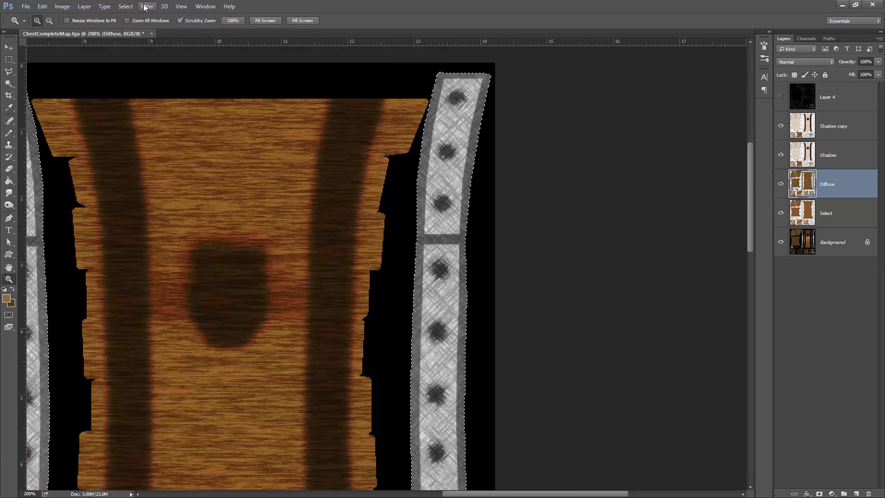
# Contract the strap selection by 14 pixels.
pyautogui.click(126, 7)
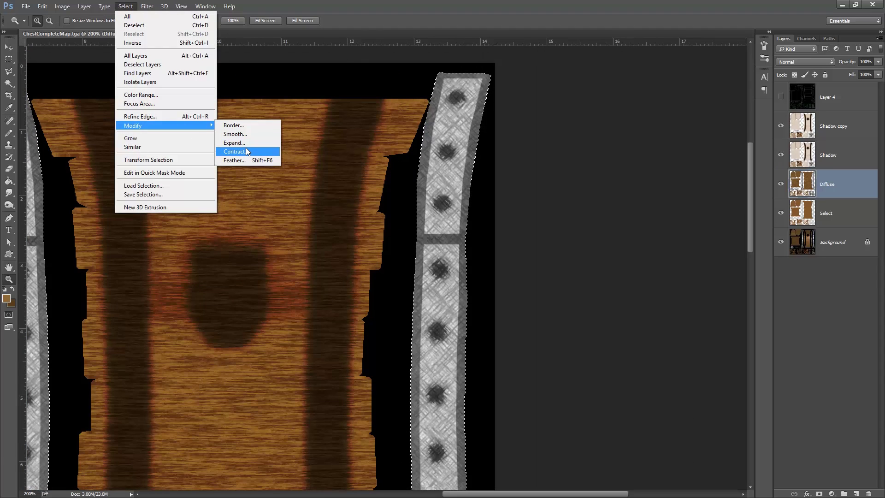
pyautogui.click(249, 150)
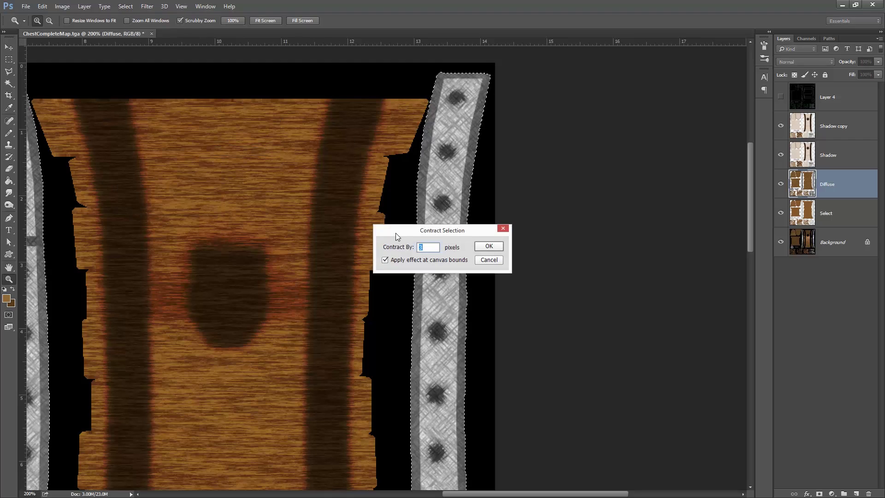
pyautogui.write('14')
pyautogui.press('Return')
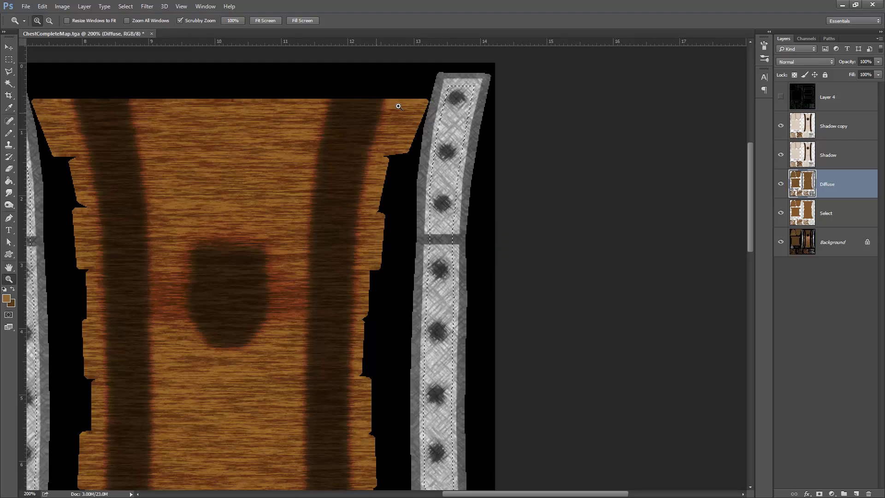
# Feather the strap selection by 5 pixels.
pyautogui.click(127, 7)
pyautogui.moveTo(193, 127)
pyautogui.click(241, 158)
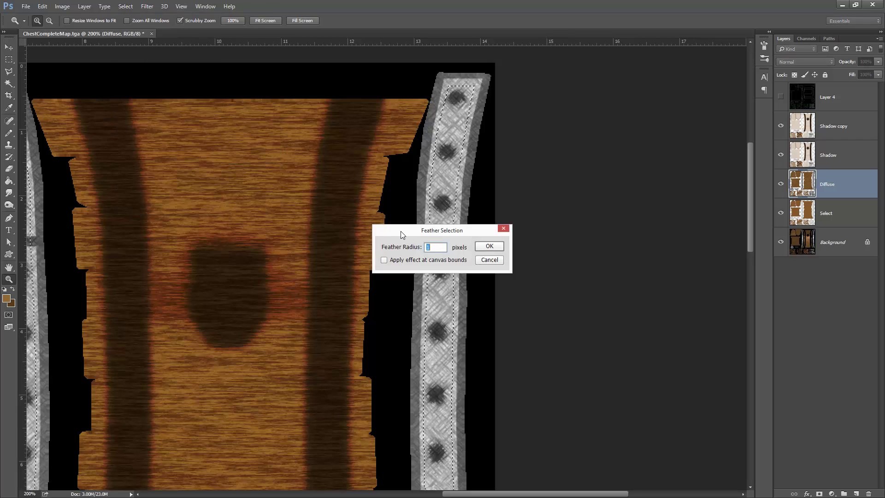
pyautogui.write('5')
pyautogui.press('Return')
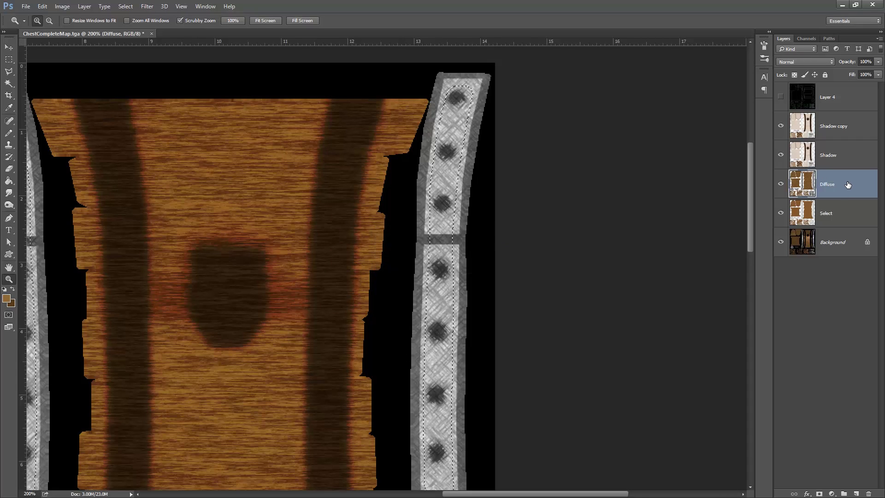
# Subtract the upper and lower strap joints from the selection with the Magic Wand.
pyautogui.hotkey('ctrl', 'f')
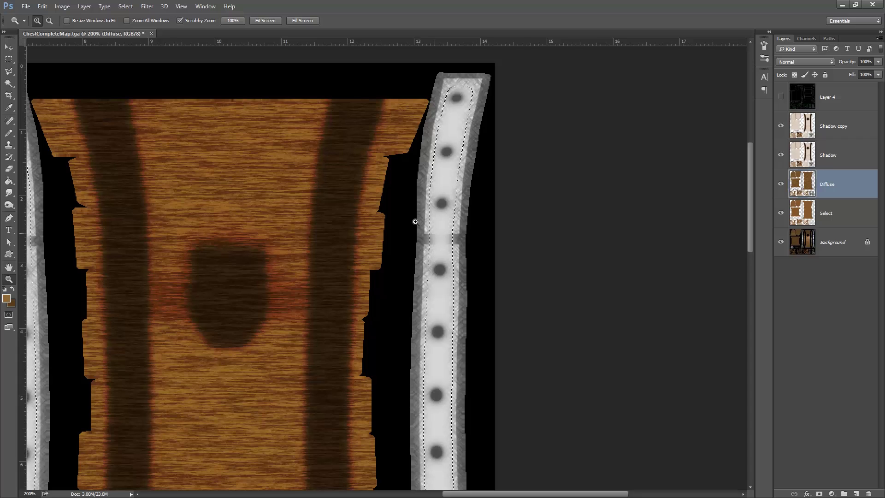
pyautogui.hotkey('ctrl', 'z')
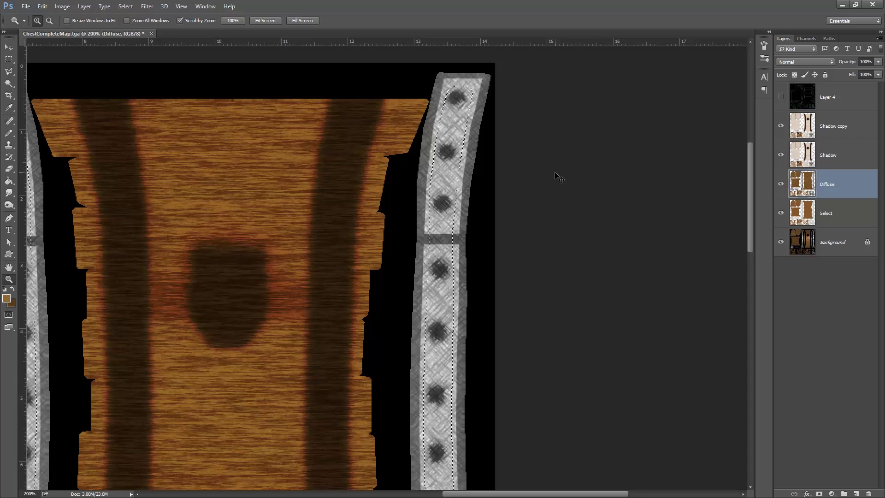
pyautogui.click(9, 84)
pyautogui.press('alt')
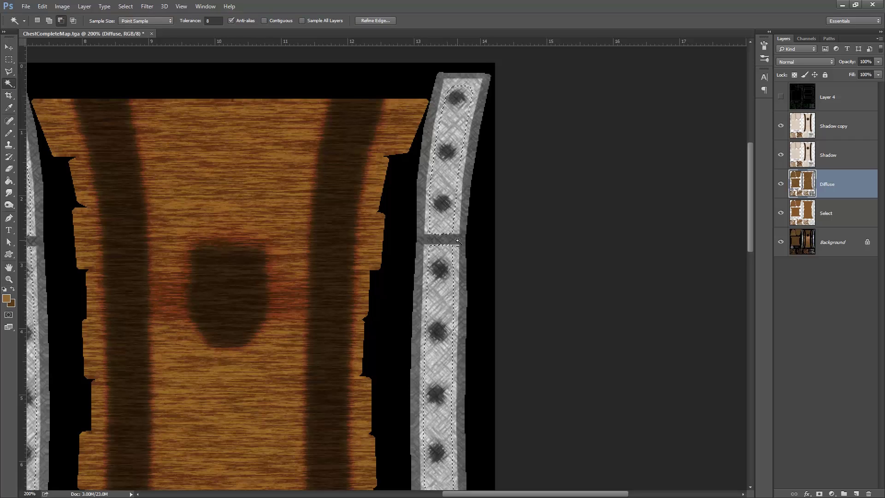
pyautogui.scroll(-8, 469, 342)
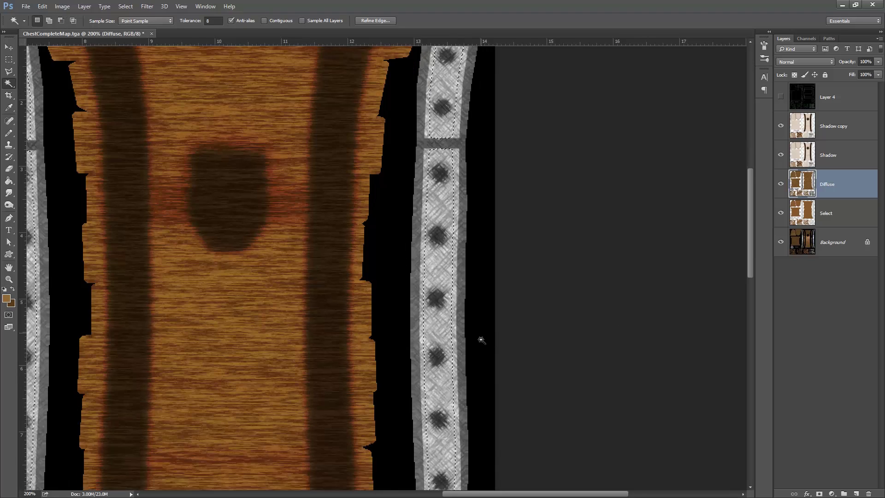
pyautogui.scroll(-2, 480, 339)
pyautogui.press('alt')
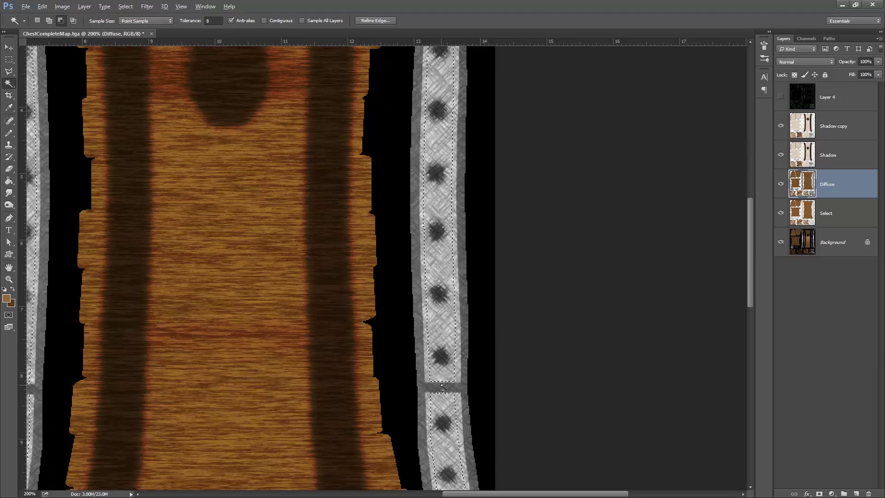
pyautogui.scroll(-8, 456, 364)
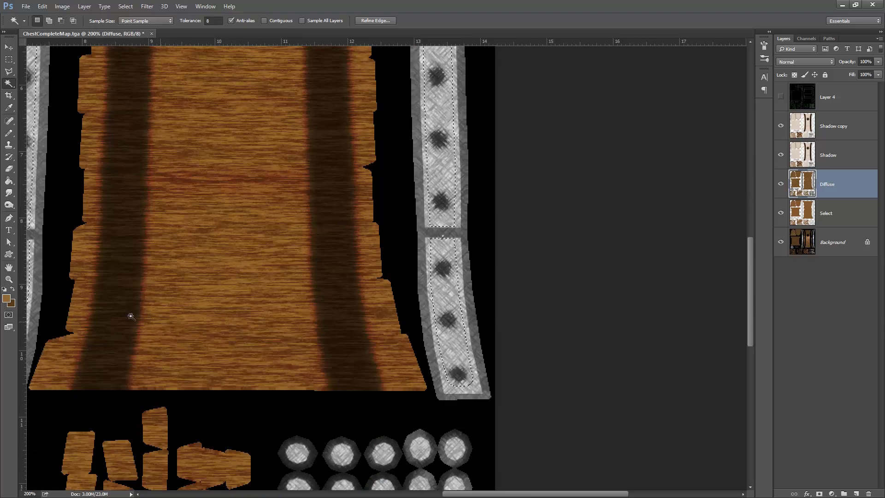
pyautogui.scroll(2, 188, 419)
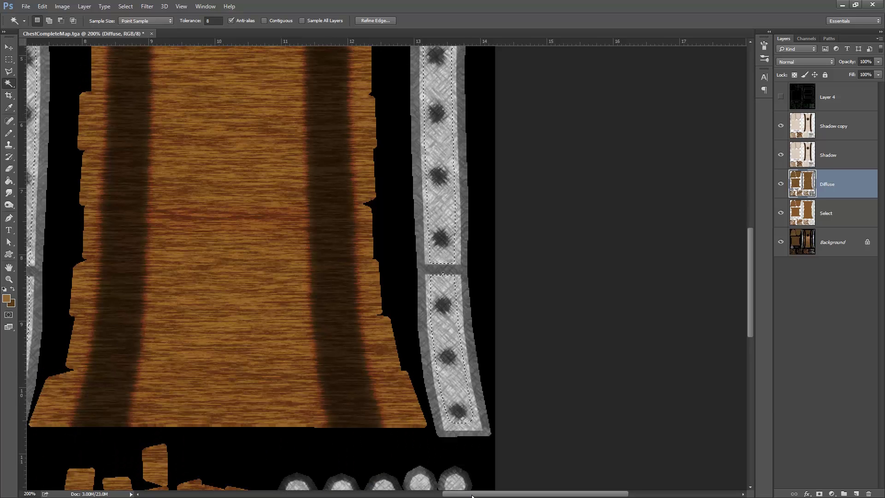
pyautogui.moveTo(473, 496); pyautogui.dragTo(421, 496)
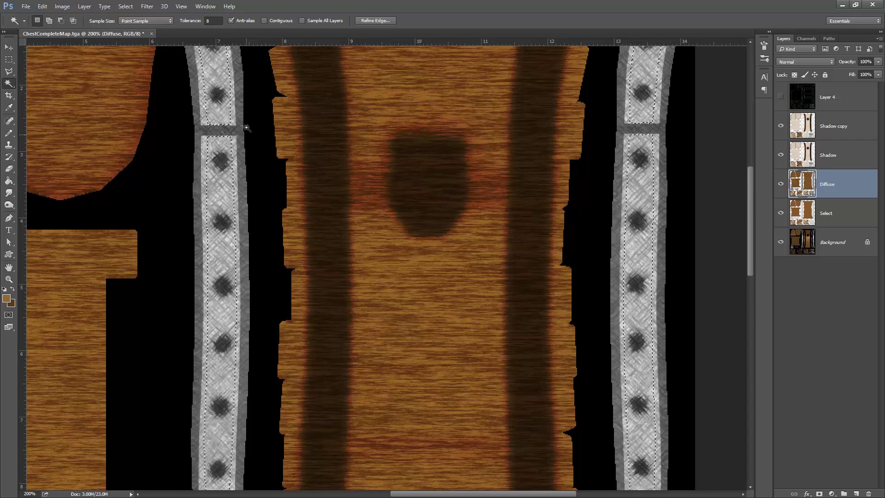
pyautogui.scroll(-3, 247, 129)
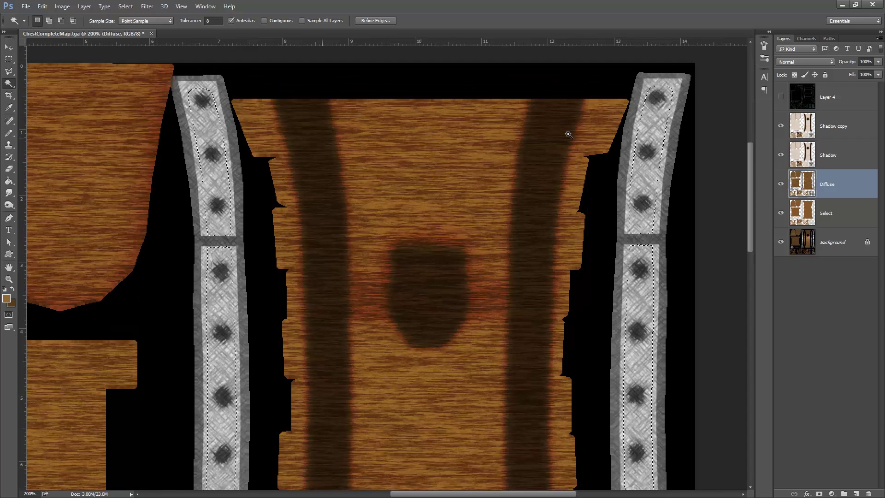
# Delete the woven texture inside the strap selection on Diffuse and deselect.
pyautogui.press('Delete')
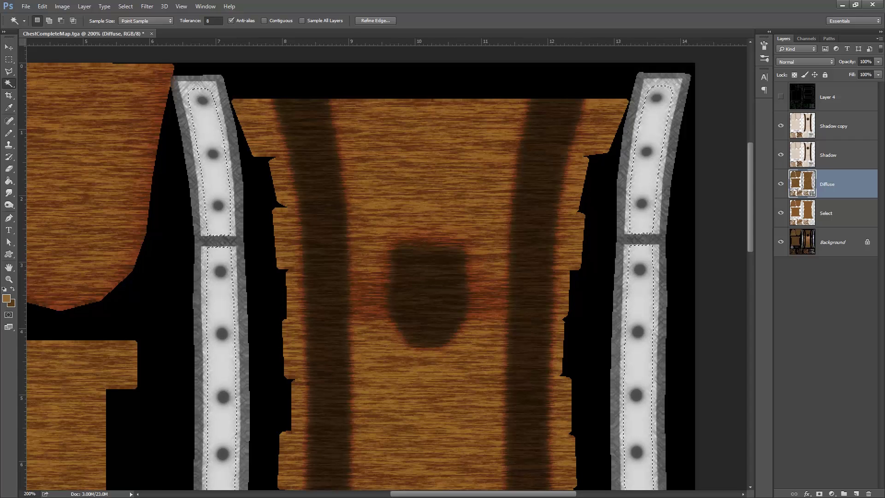
pyautogui.hotkey('ctrl', 'd')
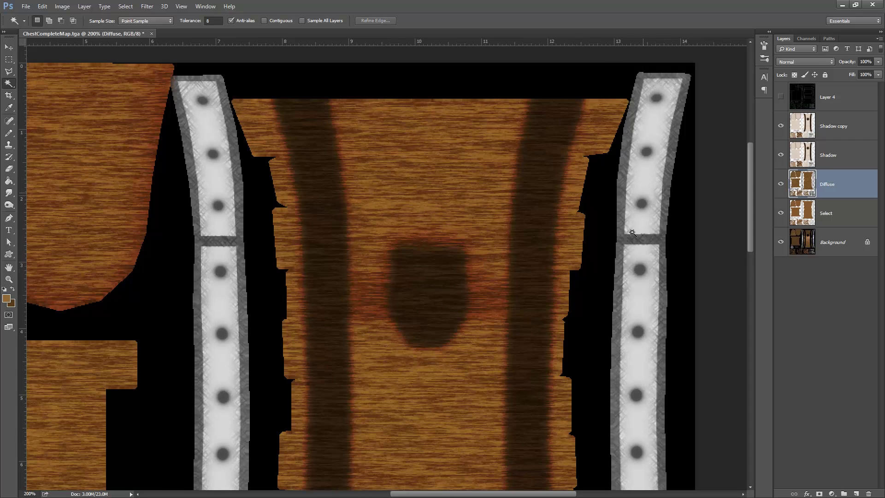
pyautogui.keyDown('alt'); pyautogui.scroll(-5, 507, 314); pyautogui.keyUp('alt')
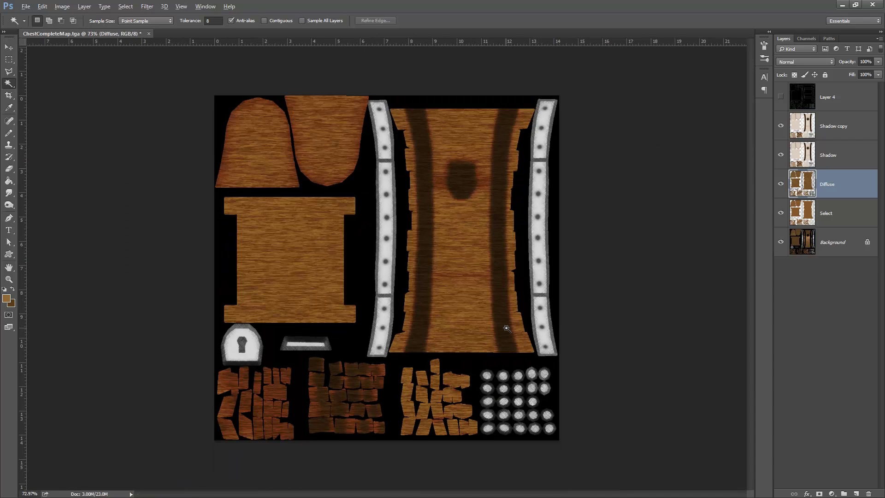
# Save As Chest_Diffuse in PSD format, accepting the Photoshop Format Options.
pyautogui.press('alt')
pyautogui.click(25, 7)
pyautogui.click(40, 109)
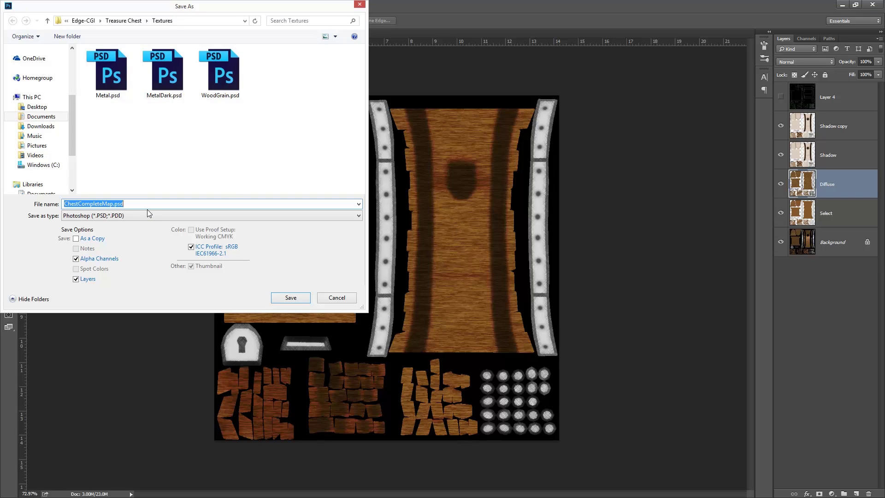
pyautogui.write('C')
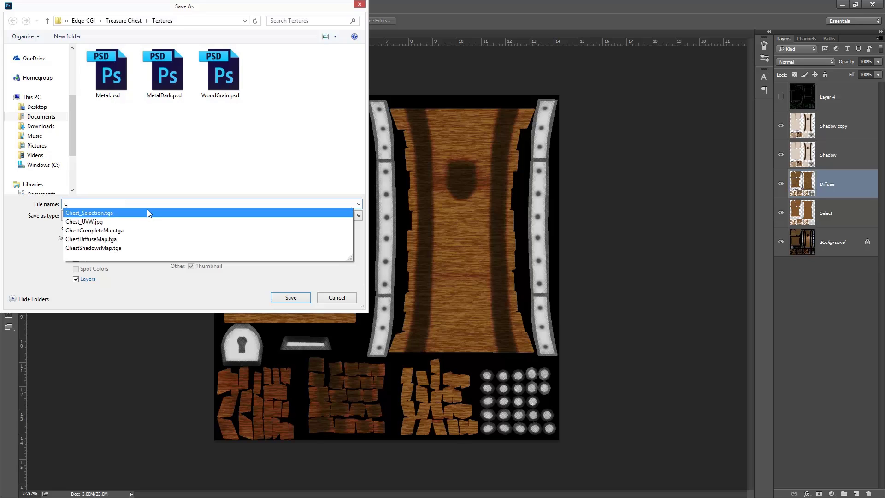
pyautogui.write('hest_')
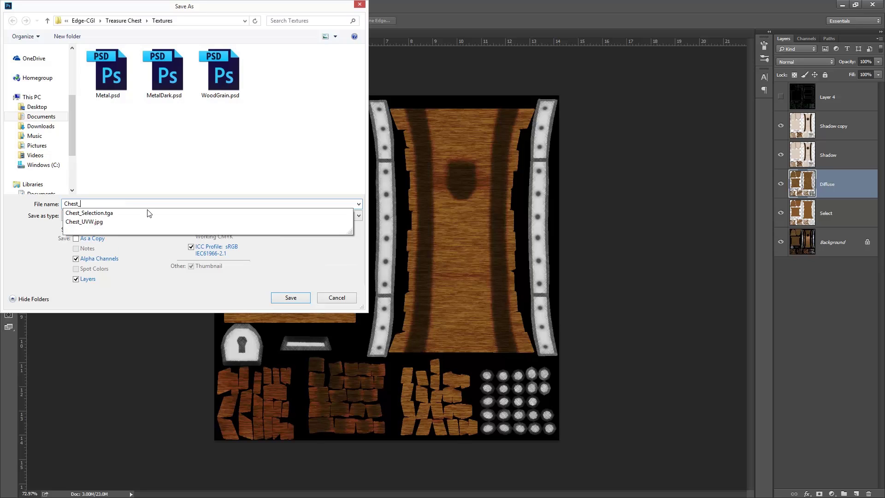
pyautogui.write('Com')
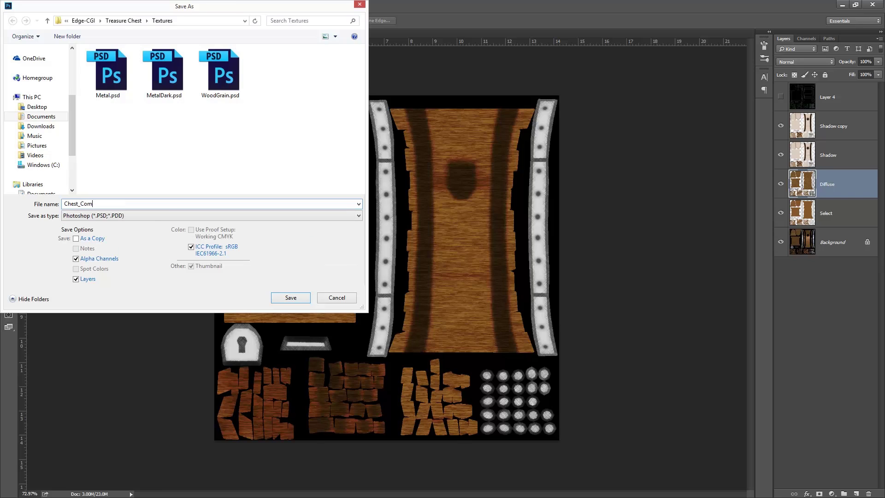
pyautogui.press('BackSpace')
pyautogui.write('Diffuse')
pyautogui.click(290, 297)
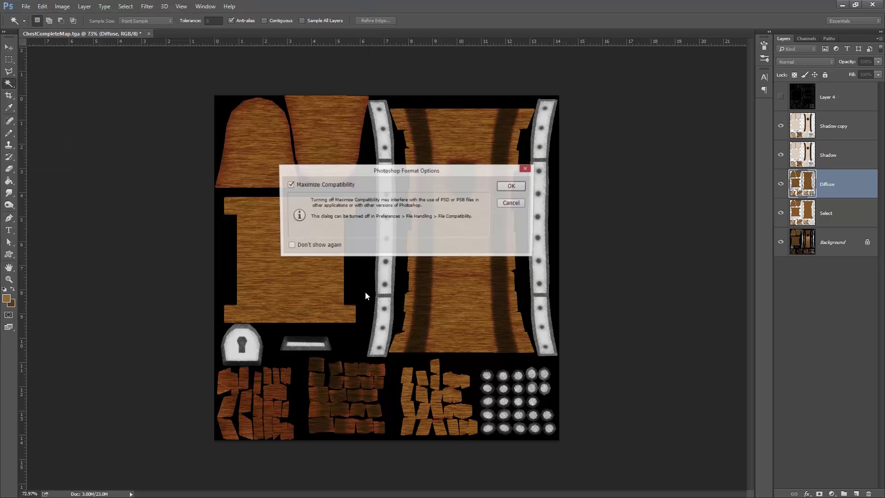
pyautogui.click(509, 186)
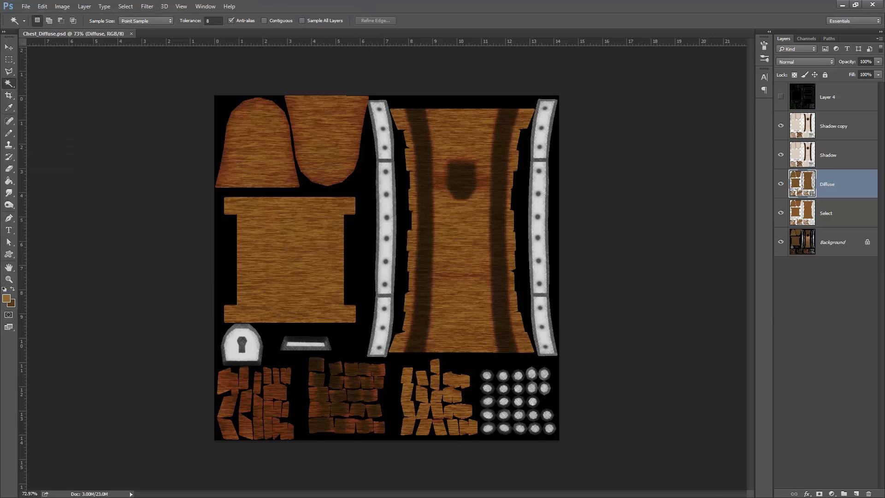
# In 3ds Max, create a new Standard material, apply it to the chest, and show maps in viewport.
pyautogui.hotkey('alt', 'Tab')
pyautogui.scroll(-10, 633, 178)
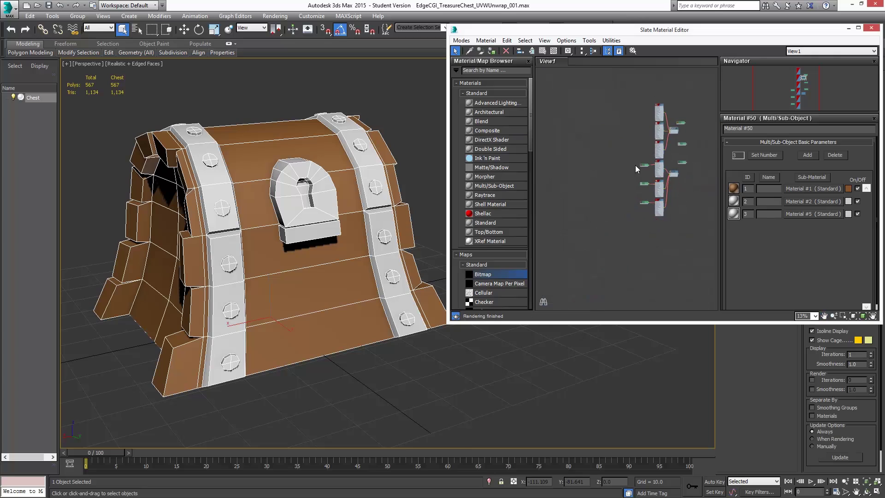
pyautogui.moveTo(657, 92); pyautogui.dragTo(721, 124, button='middle')
pyautogui.click(488, 223)
pyautogui.click(598, 192)
pyautogui.scroll(5, 608, 105)
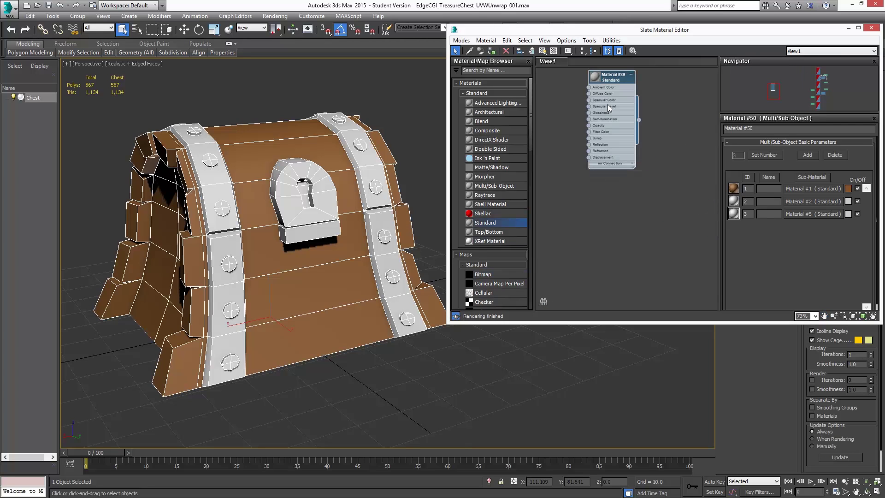
pyautogui.moveTo(638, 119); pyautogui.dragTo(384, 189)
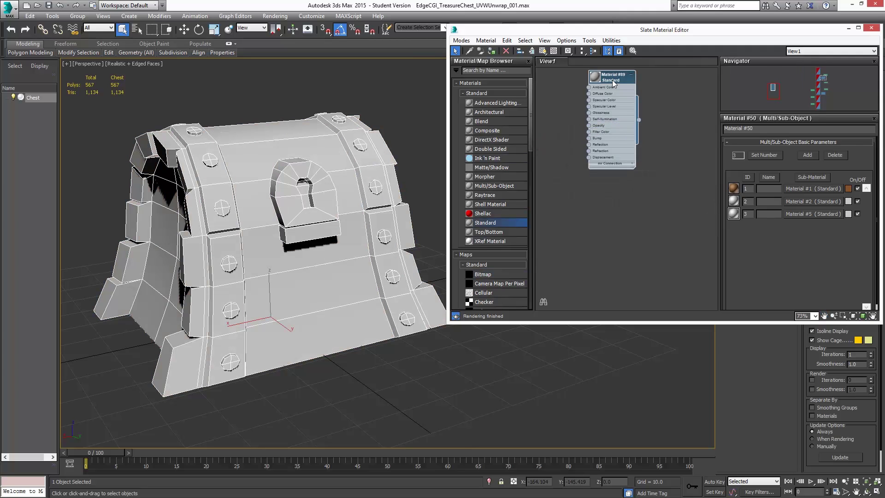
pyautogui.moveTo(613, 79); pyautogui.dragTo(654, 139)
pyautogui.doubleClick(654, 140)
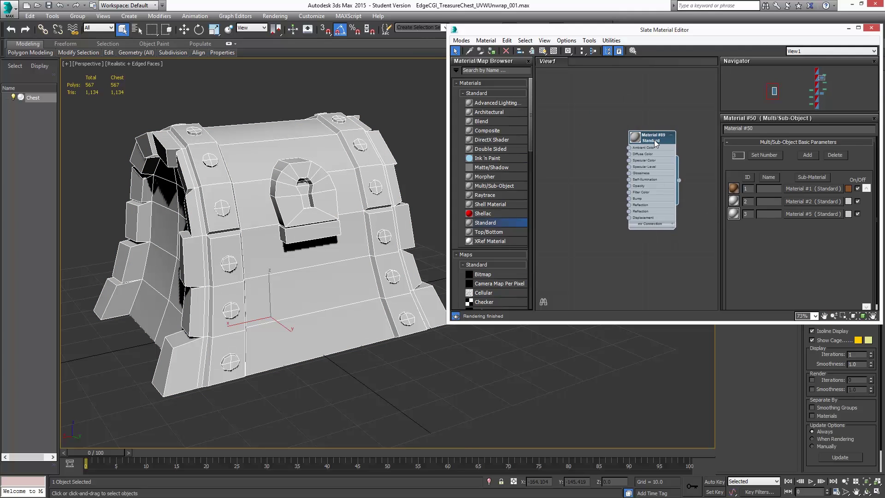
pyautogui.click(542, 52)
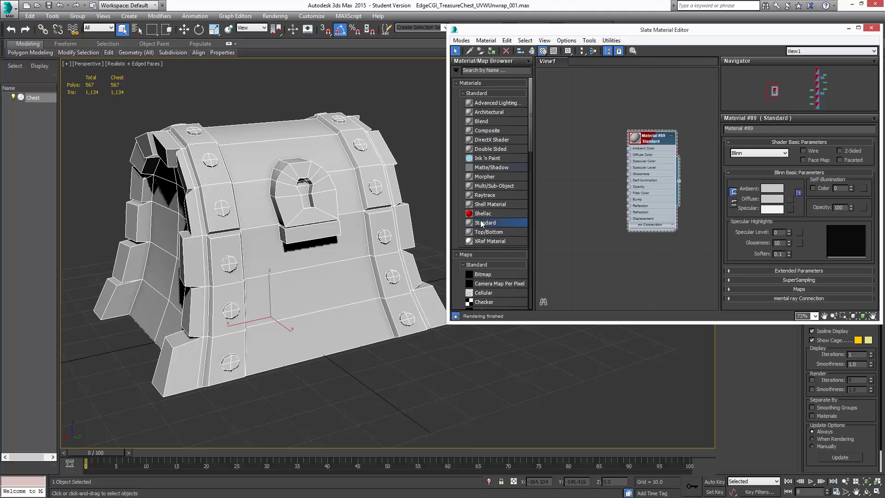
# Load Chest_Diffuse.psd as a collapsed bitmap and wire it into the diffuse colour.
pyautogui.moveTo(489, 277); pyautogui.dragTo(587, 162)
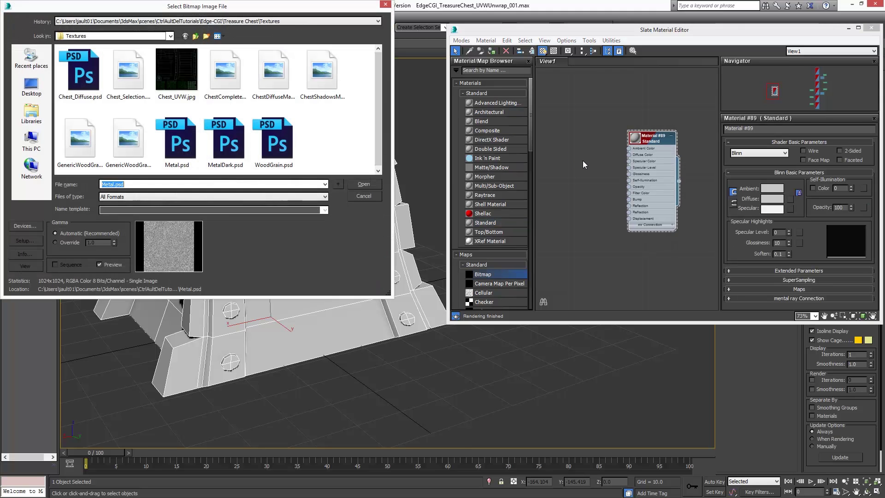
pyautogui.click(81, 74)
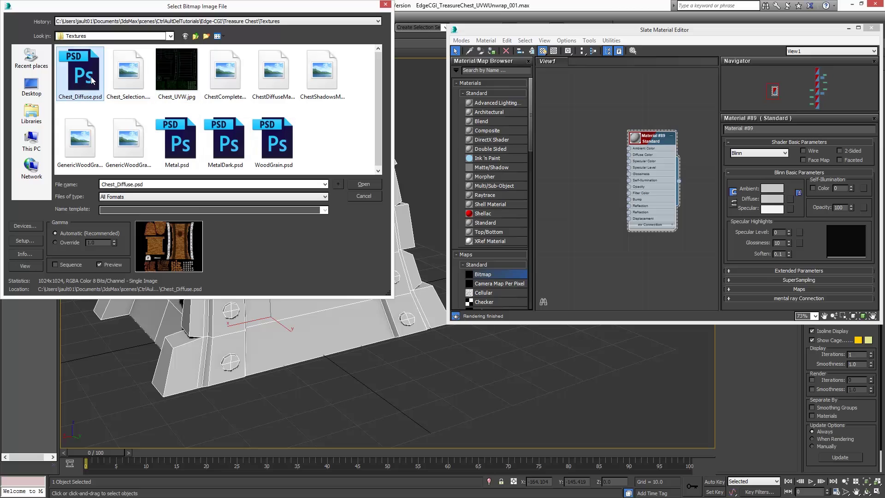
pyautogui.click(362, 184)
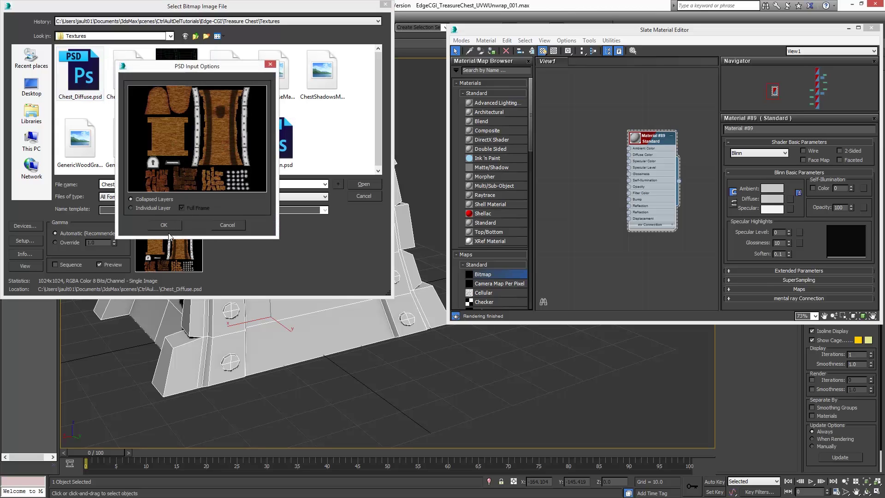
pyautogui.click(228, 225)
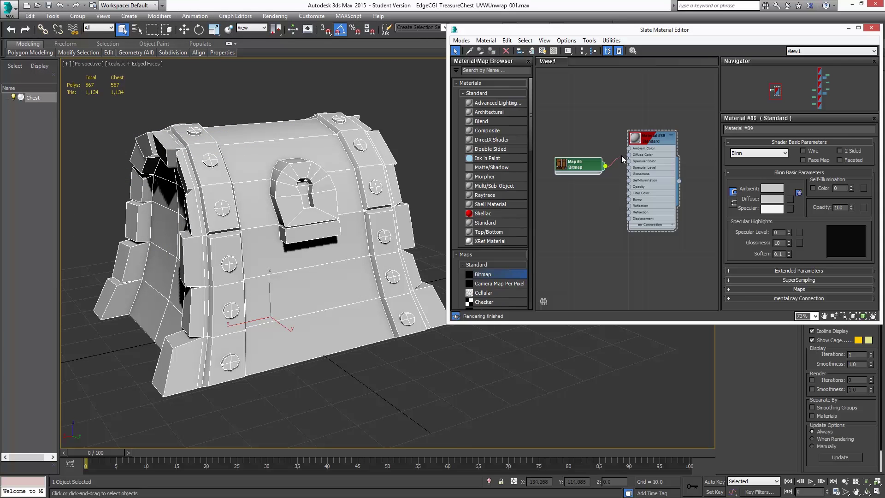
pyautogui.moveTo(630, 157); pyautogui.dragTo(629, 155)
# Orbit to the chest's left side, deselect it, and turn off Edged Faces with F4.
pyautogui.keyDown('alt'); pyautogui.moveTo(332, 208); pyautogui.dragTo(364, 215, button='middle'); pyautogui.keyUp('alt')
pyautogui.moveTo(649, 33); pyautogui.dragTo(740, 62)
pyautogui.keyDown('alt'); pyautogui.moveTo(295, 254); pyautogui.dragTo(374, 224, button='middle'); pyautogui.keyUp('alt')
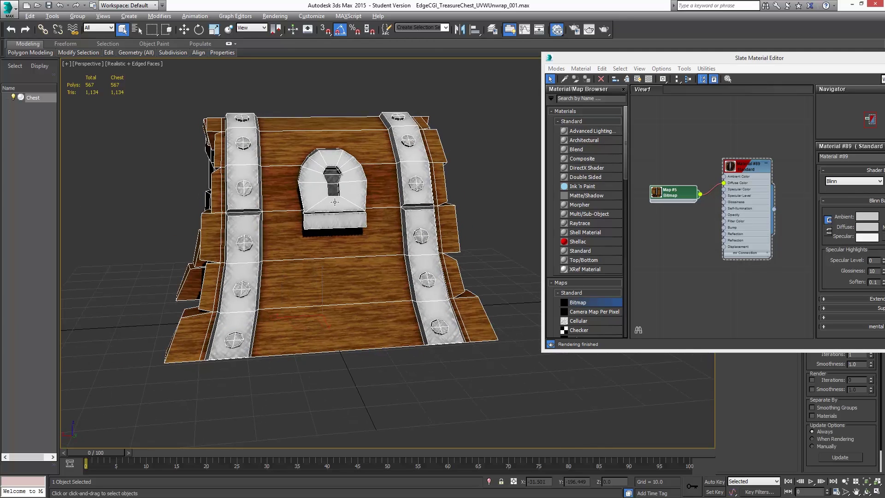
pyautogui.keyDown('alt'); pyautogui.moveTo(335, 201); pyautogui.dragTo(350, 213, button='middle'); pyautogui.keyUp('alt')
pyautogui.click(489, 150)
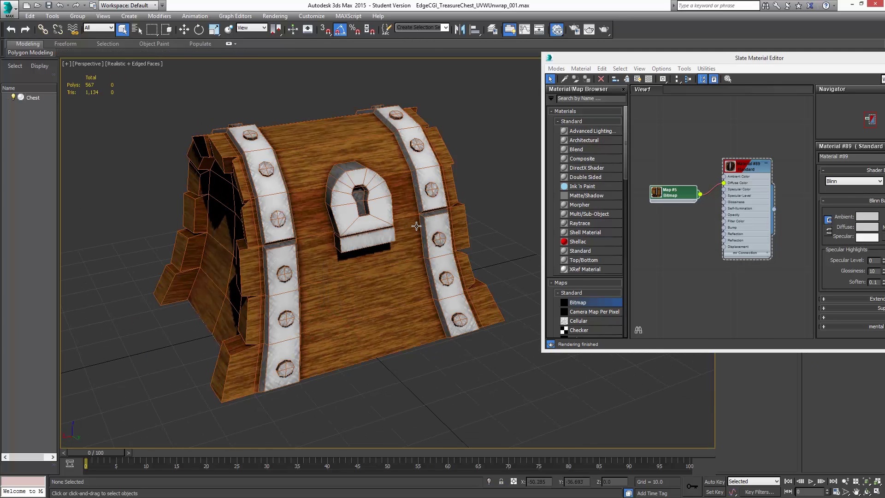
pyautogui.press('F4')
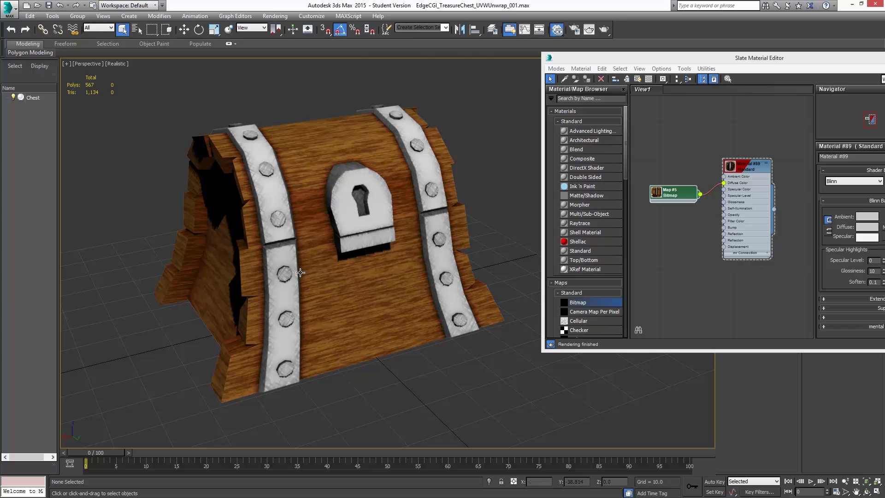
pyautogui.moveTo(300, 273); pyautogui.dragTo(344, 265, button='middle')
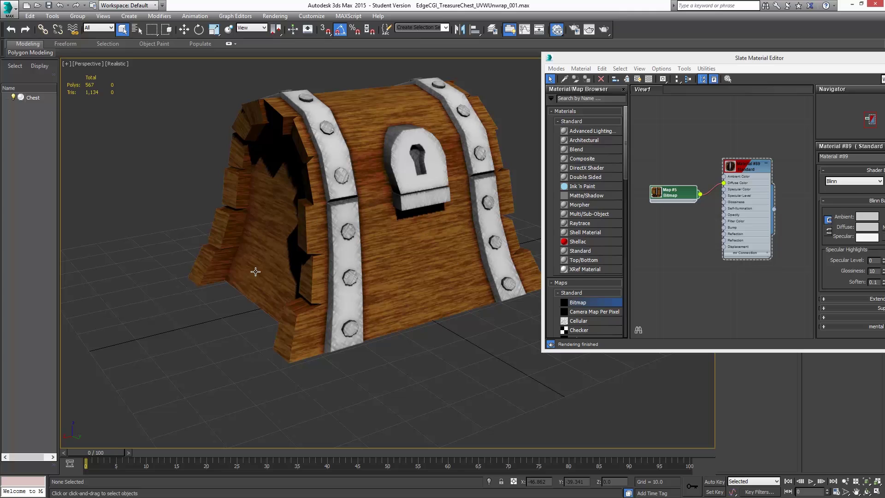
pyautogui.moveTo(725, 64); pyautogui.dragTo(505, 83)
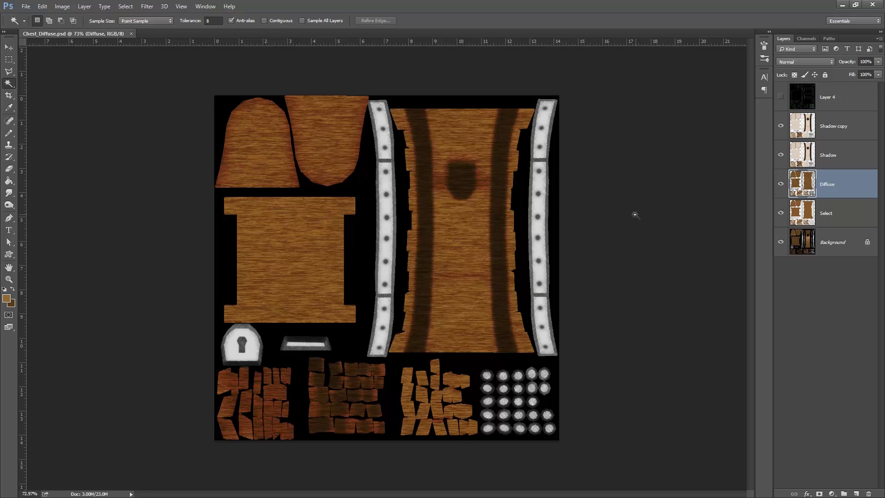
# Show the Layer 4 UV wireframe and pick dark brown for the Pencil tool.
pyautogui.click(781, 98)
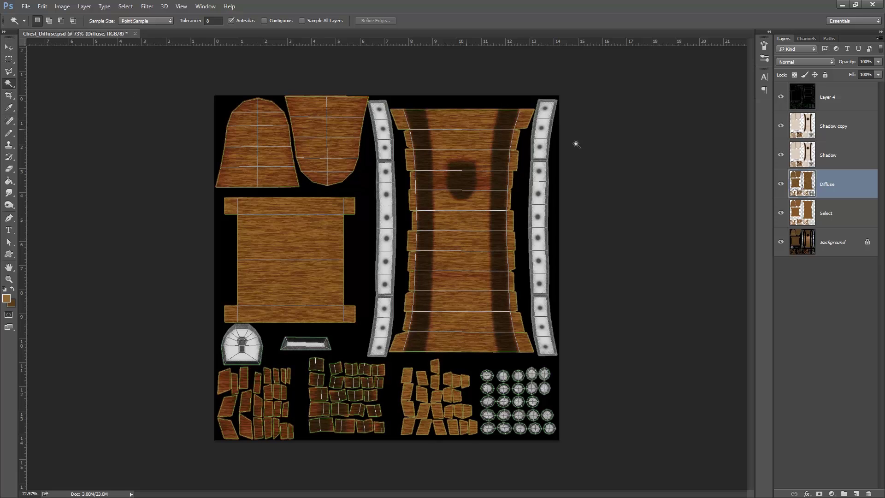
pyautogui.keyDown('alt'); pyautogui.scroll(3, 477, 144); pyautogui.keyUp('alt')
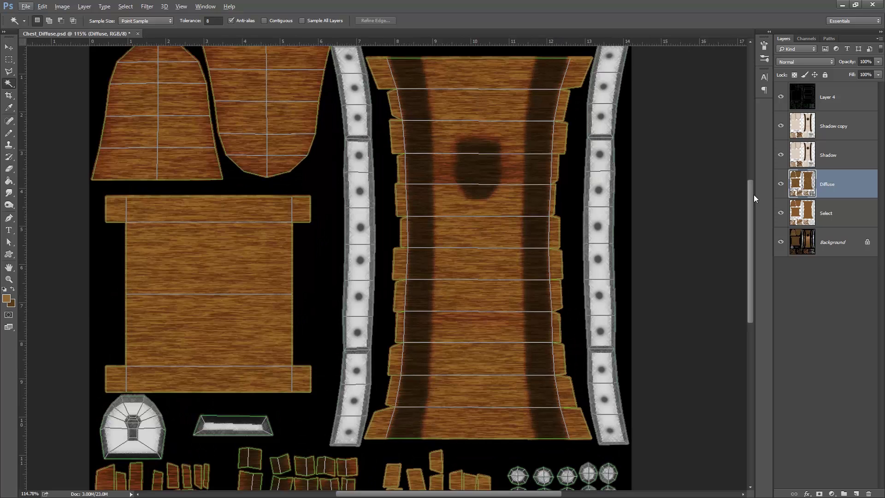
pyautogui.moveTo(749, 195); pyautogui.dragTo(751, 176)
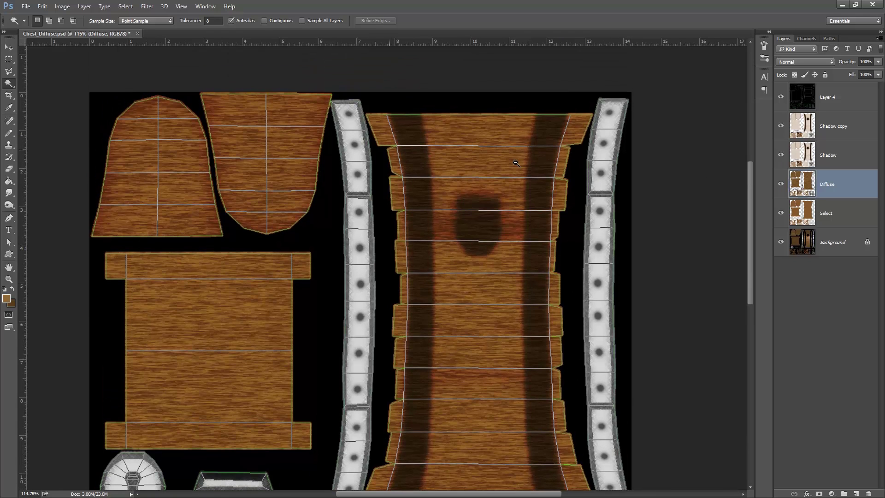
pyautogui.click(9, 133)
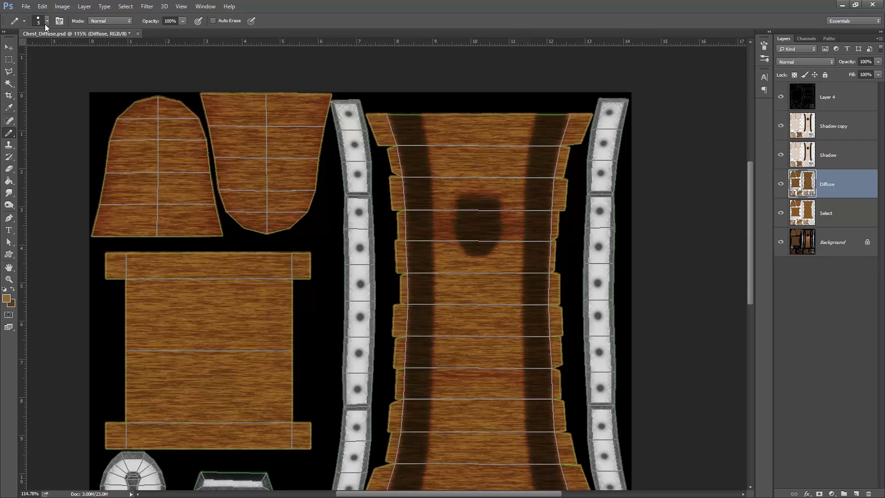
pyautogui.keyDown('alt'); pyautogui.click(487, 205); pyautogui.keyUp('alt')
# Add an empty Layer 5 above Diffuse, then make Layer 4 active.
pyautogui.click(880, 40)
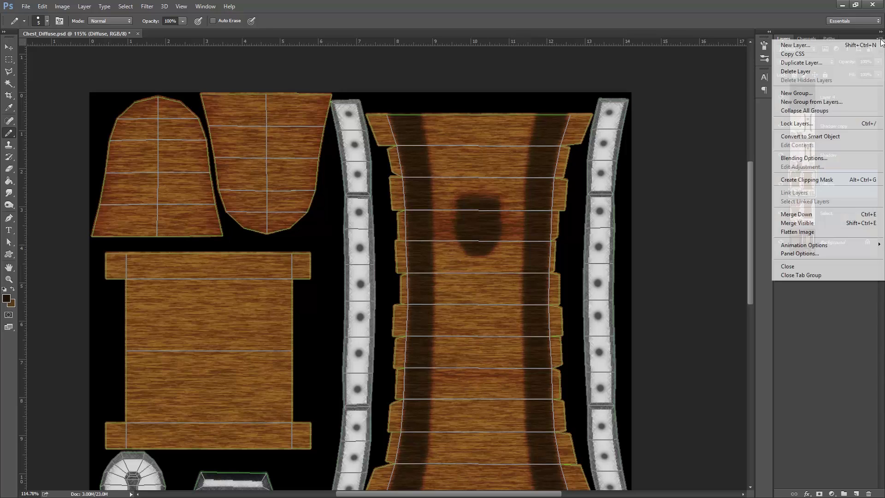
pyautogui.click(831, 42)
pyautogui.click(599, 187)
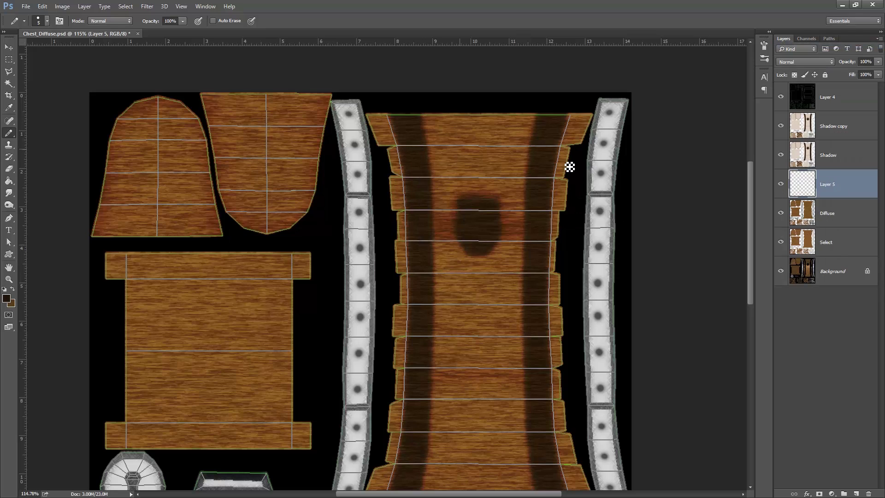
pyautogui.click(856, 103)
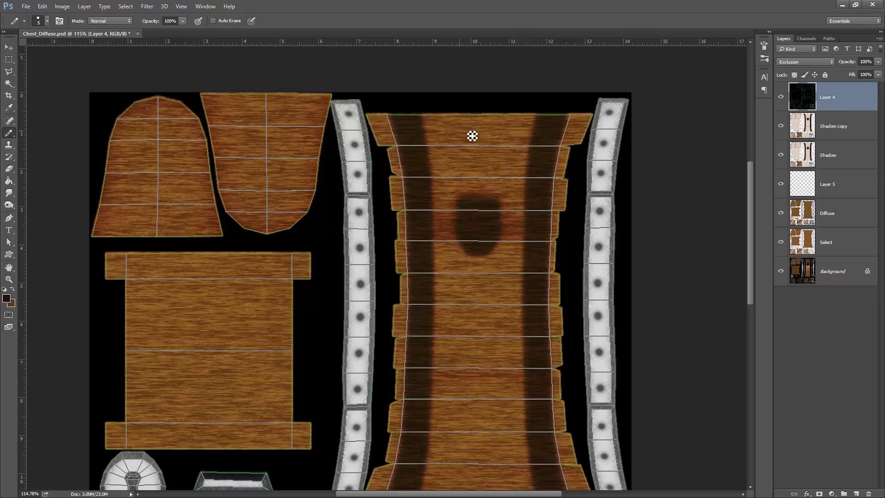
# Pick the Magic Wand with Contiguous on and select the top two wood bands of the UV layout.
pyautogui.click(8, 60)
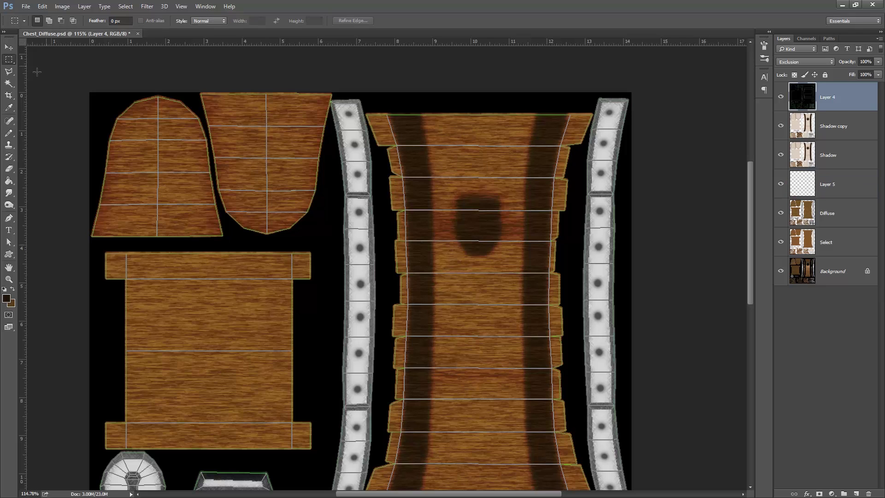
pyautogui.click(9, 83)
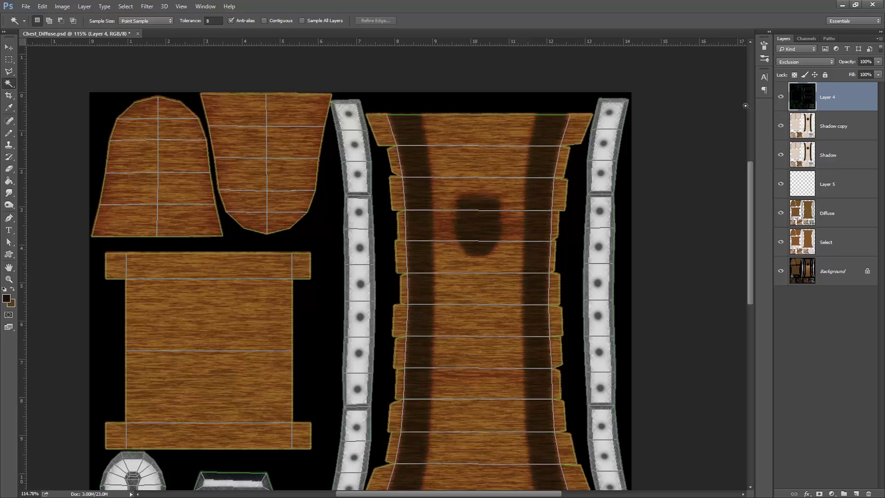
pyautogui.click(495, 135)
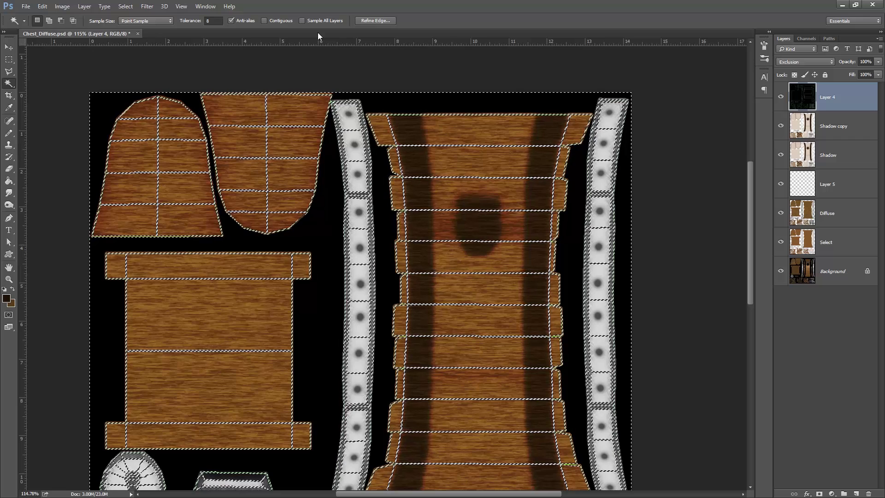
pyautogui.click(265, 20)
pyautogui.click(495, 128)
pyautogui.keyDown('shift'); pyautogui.click(518, 168); pyautogui.keyUp('shift')
pyautogui.hotkey('ctrl', 'd')
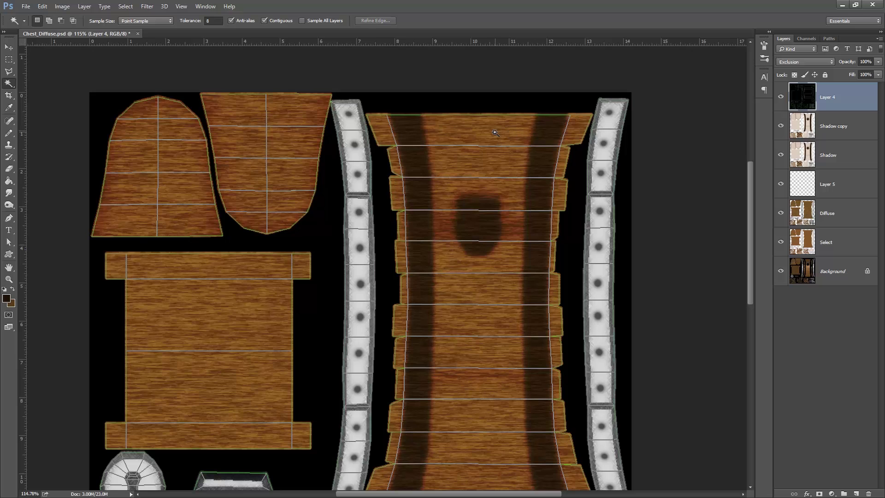
pyautogui.click(495, 134)
pyautogui.keyDown('shift'); pyautogui.click(509, 172); pyautogui.keyUp('shift')
# Add the next front-panel wood bands down the texture to the selection.
pyautogui.keyDown('alt'); pyautogui.scroll(2, 498, 161); pyautogui.keyUp('alt')
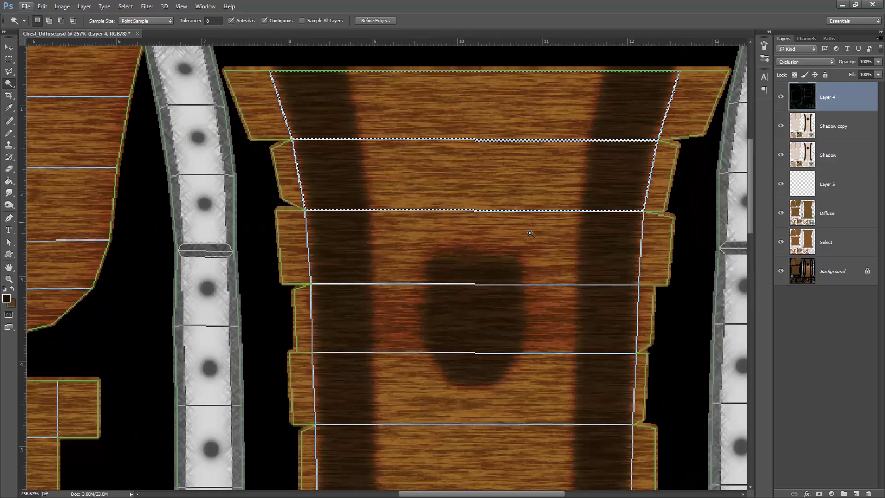
pyautogui.keyDown('shift'); pyautogui.click(549, 259); pyautogui.keyUp('shift')
pyautogui.keyDown('shift'); pyautogui.click(556, 327); pyautogui.keyUp('shift')
pyautogui.keyDown('shift'); pyautogui.click(595, 375); pyautogui.keyUp('shift')
pyautogui.scroll(-2, 595, 375)
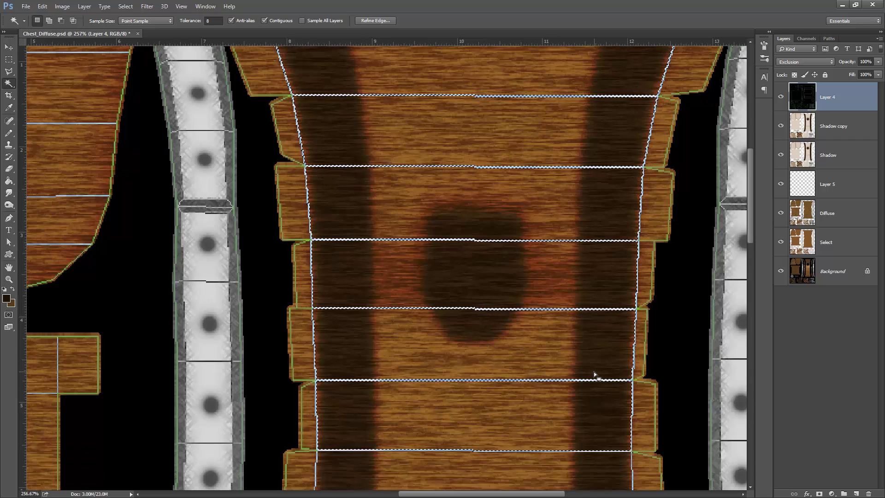
pyautogui.scroll(-5, 594, 375)
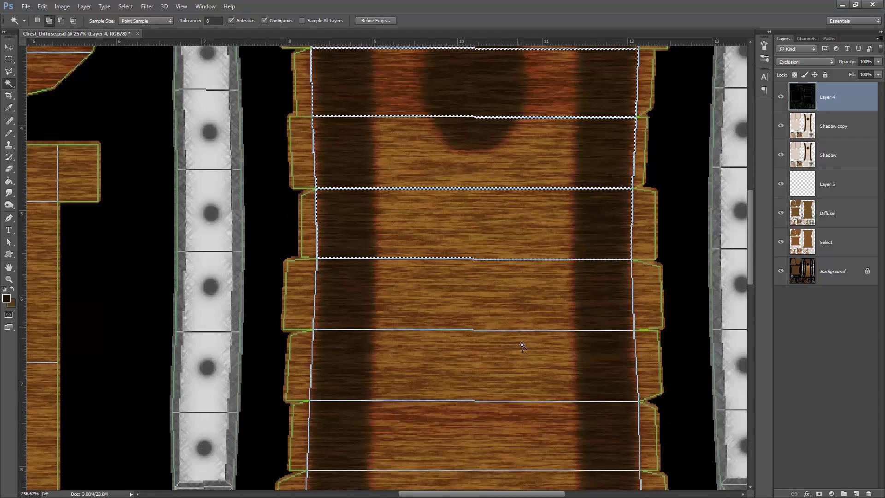
pyautogui.keyDown('shift'); pyautogui.click(522, 345); pyautogui.keyUp('shift')
pyautogui.keyDown('shift'); pyautogui.click(523, 424); pyautogui.keyUp('shift')
# Add the lowest wood band and the side plank pieces to the selection.
pyautogui.scroll(-2, 522, 365)
pyautogui.scroll(-2, 521, 364)
pyautogui.keyDown('shift'); pyautogui.click(522, 366); pyautogui.keyUp('shift')
pyautogui.scroll(-2, 523, 365)
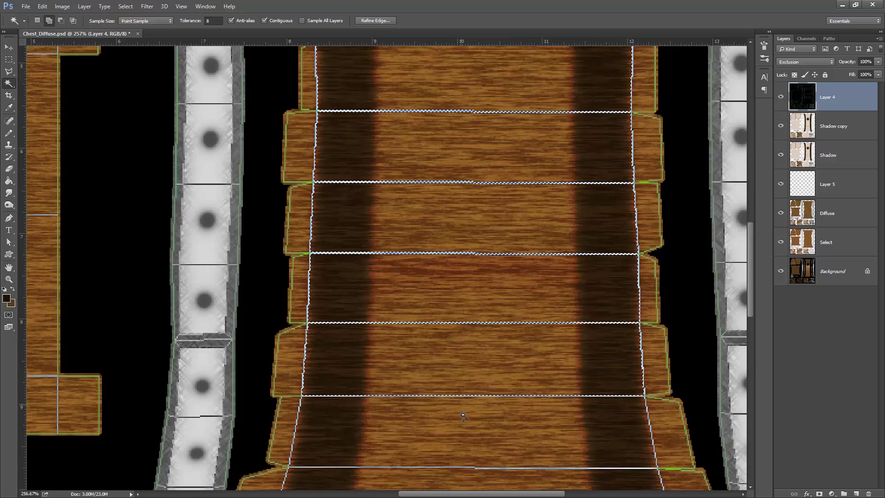
pyautogui.scroll(-2, 477, 364)
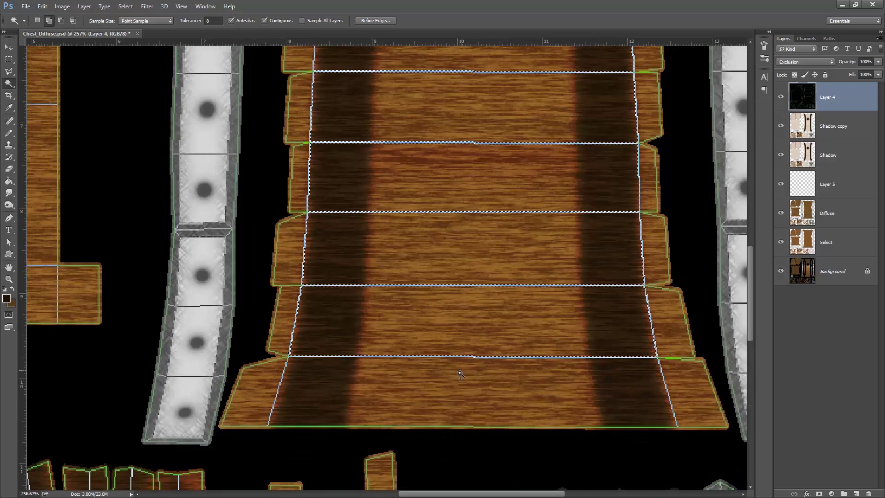
pyautogui.keyDown('shift'); pyautogui.click(293, 245); pyautogui.keyUp('shift')
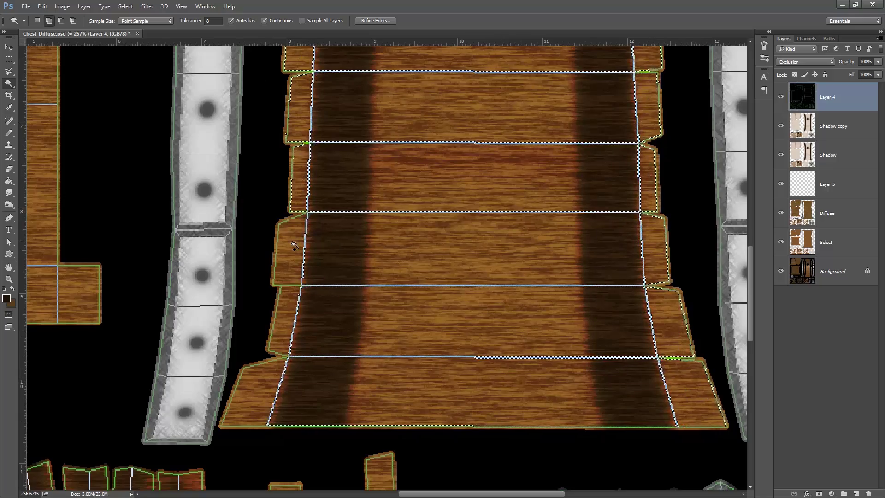
pyautogui.scroll(-5, 485, 192)
pyautogui.scroll(2, 518, 174)
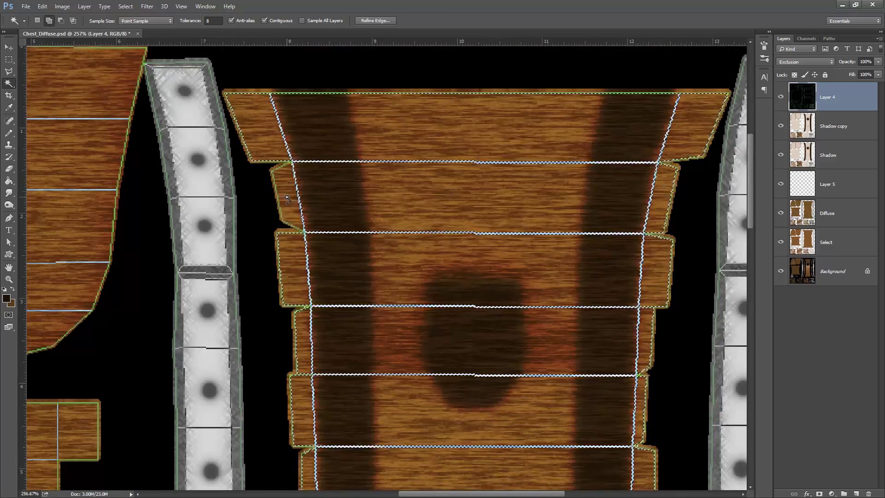
pyautogui.keyDown('alt'); pyautogui.scroll(-3, 291, 196); pyautogui.keyUp('alt')
pyautogui.scroll(-1, 219, 259)
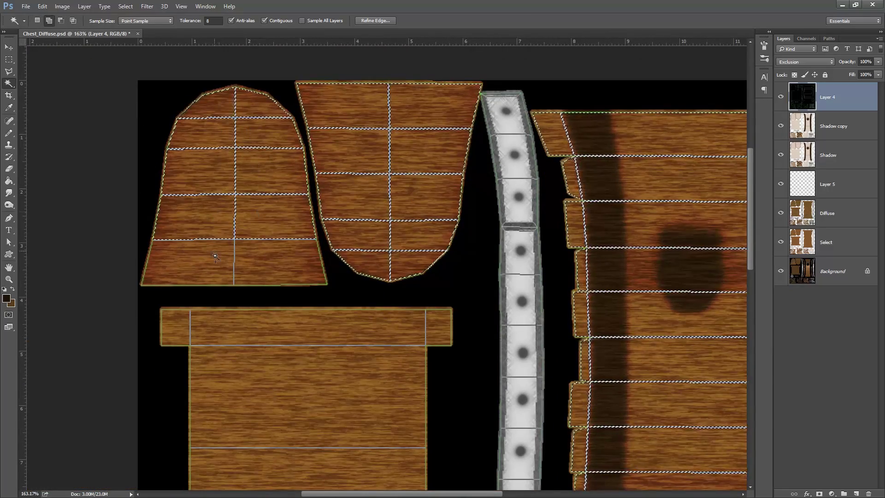
pyautogui.keyDown('alt'); pyautogui.scroll(-5, 219, 260); pyautogui.keyUp('alt')
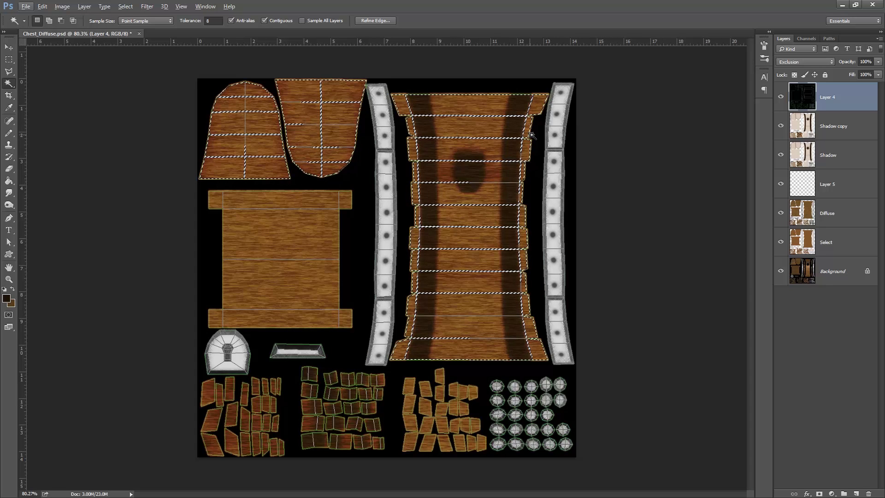
# Make the Diffuse layer active, trying and undoing a copy of the selection to a new layer.
pyautogui.click(855, 221)
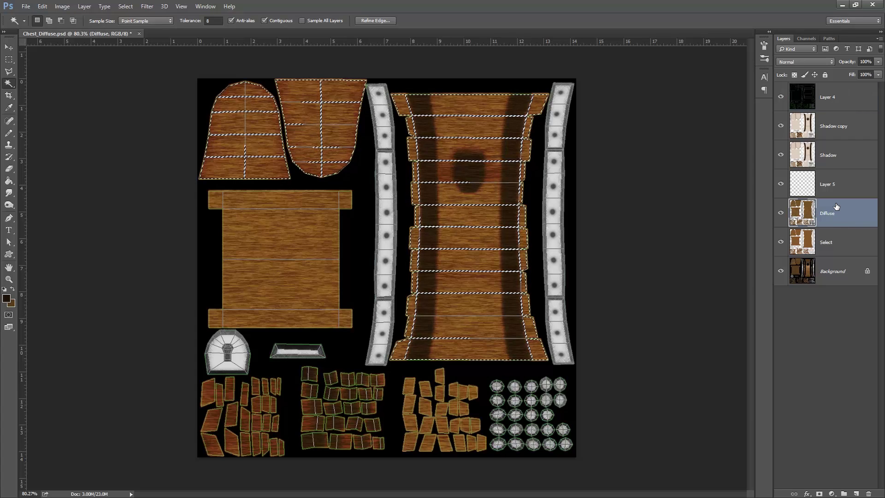
pyautogui.hotkey('ctrl', 'j')
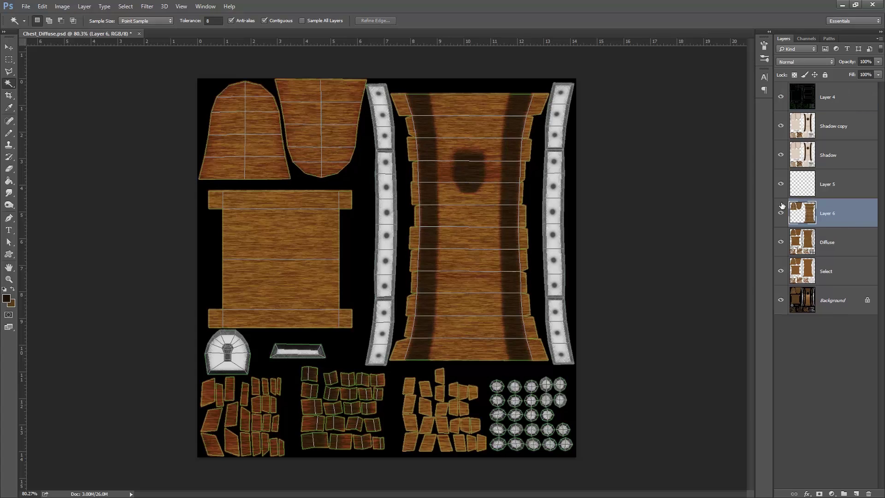
pyautogui.hotkey('ctrl', 'z')
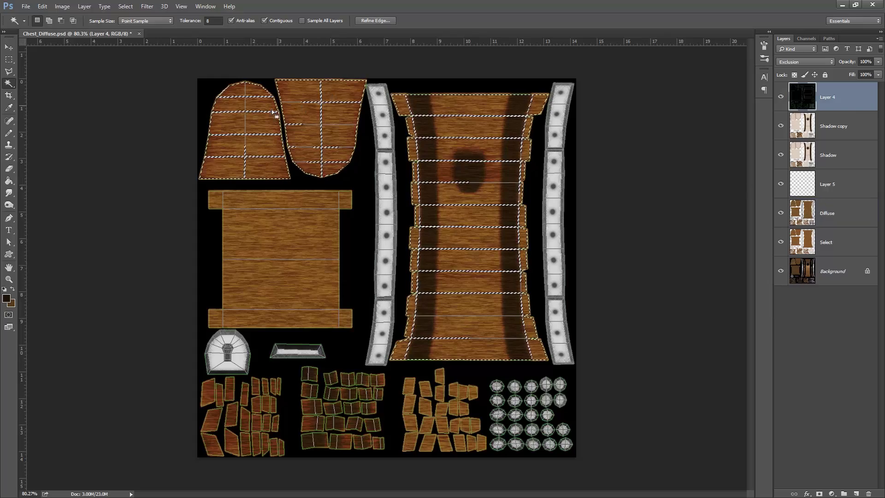
pyautogui.keyDown('alt'); pyautogui.scroll(3, 298, 148); pyautogui.keyUp('alt')
pyautogui.keyDown('alt'); pyautogui.scroll(4, 199, 66); pyautogui.keyUp('alt')
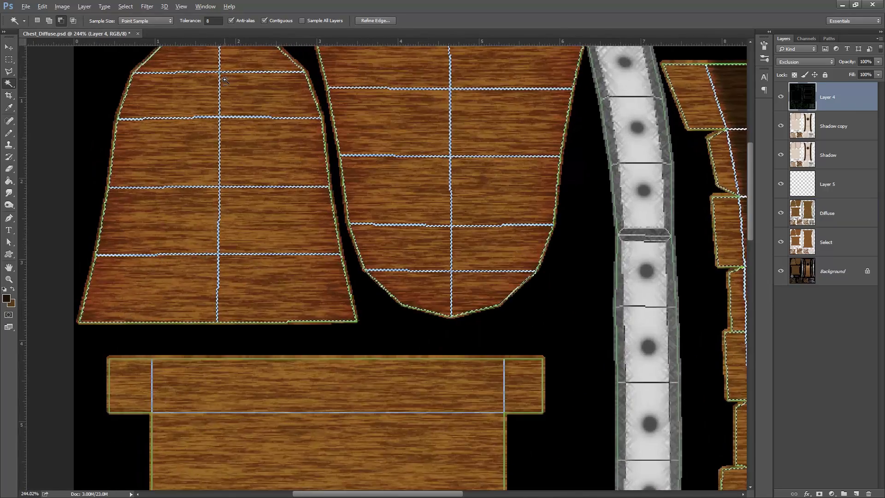
pyautogui.keyDown('alt'); pyautogui.scroll(5, 218, 75); pyautogui.keyUp('alt')
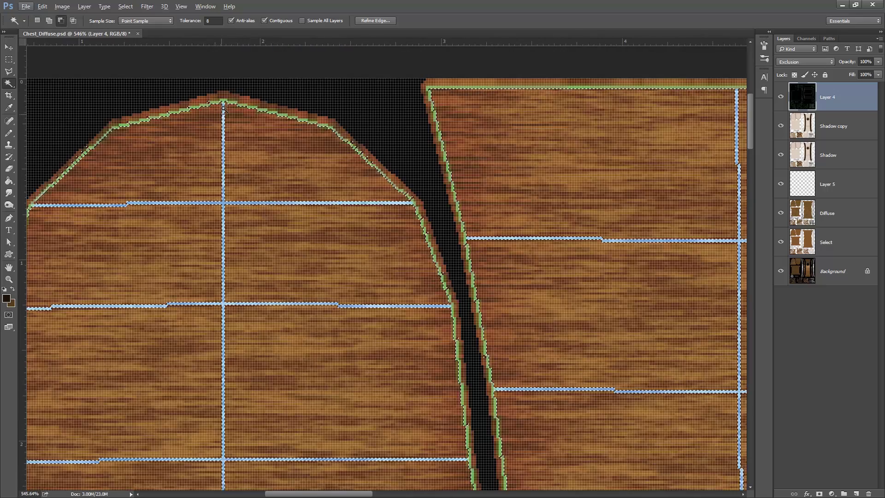
# Use the Rectangular Marquee to add the left piece's top and the vertical seam gaps to the selection.
pyautogui.click(9, 73)
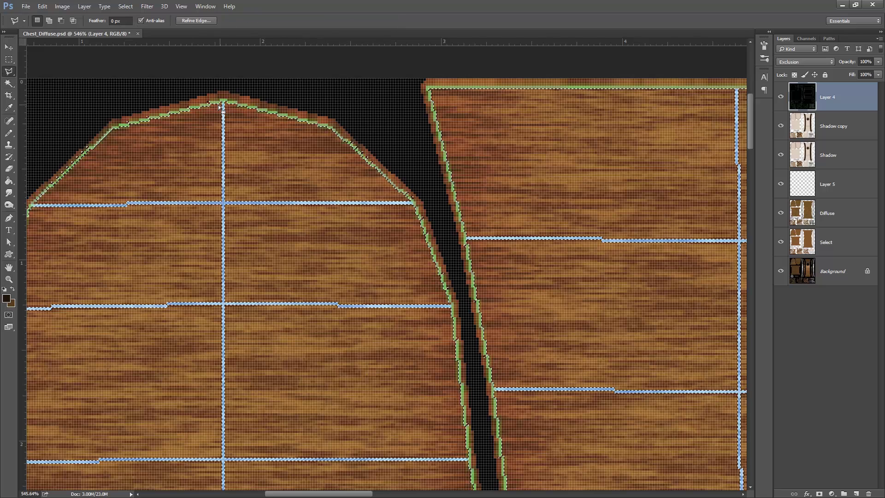
pyautogui.press('m')
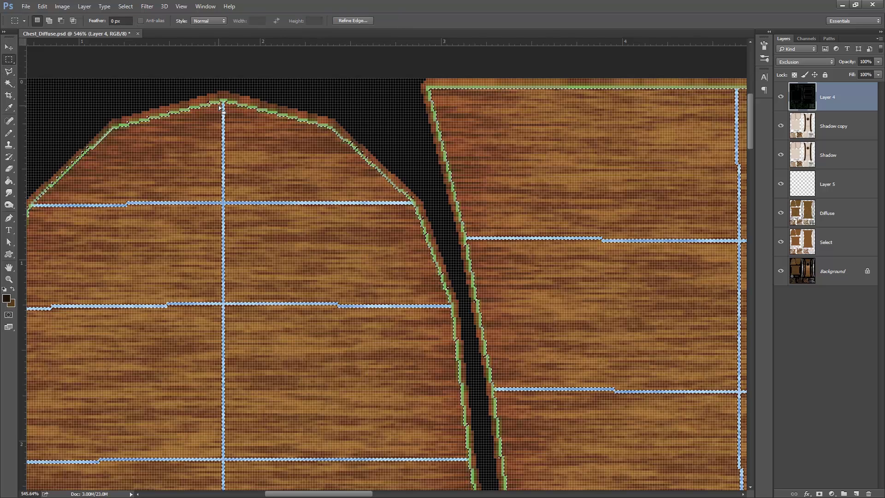
pyautogui.keyDown('shift'); pyautogui.moveTo(224, 104); pyautogui.dragTo(231, 117); pyautogui.keyUp('shift')
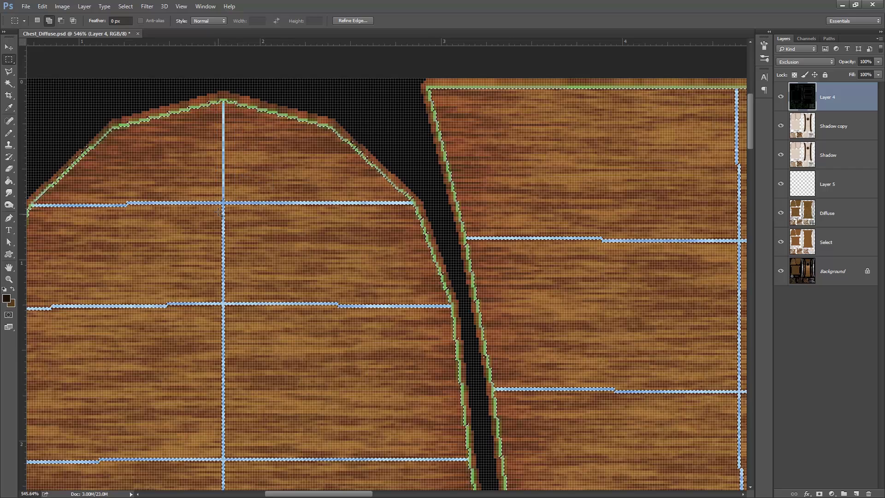
pyautogui.moveTo(224, 203); pyautogui.dragTo(225, 302)
pyautogui.scroll(-4, 232, 301)
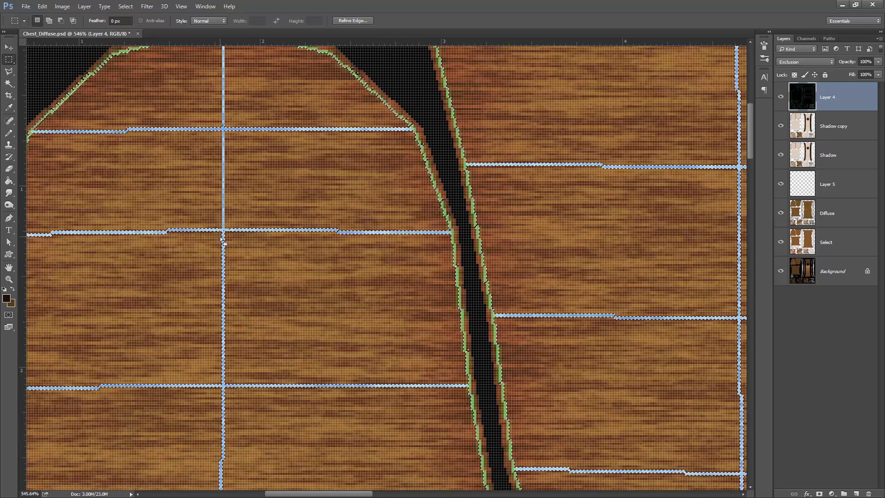
pyautogui.moveTo(216, 134); pyautogui.dragTo(240, 417)
pyautogui.keyDown('alt'); pyautogui.scroll(-3, 235, 372); pyautogui.keyUp('alt')
pyautogui.keyDown('alt'); pyautogui.scroll(3, 485, 421); pyautogui.keyUp('alt')
pyautogui.moveTo(345, 219); pyautogui.dragTo(492, 411)
pyautogui.scroll(5, 492, 317)
pyautogui.moveTo(463, 85); pyautogui.dragTo(482, 245)
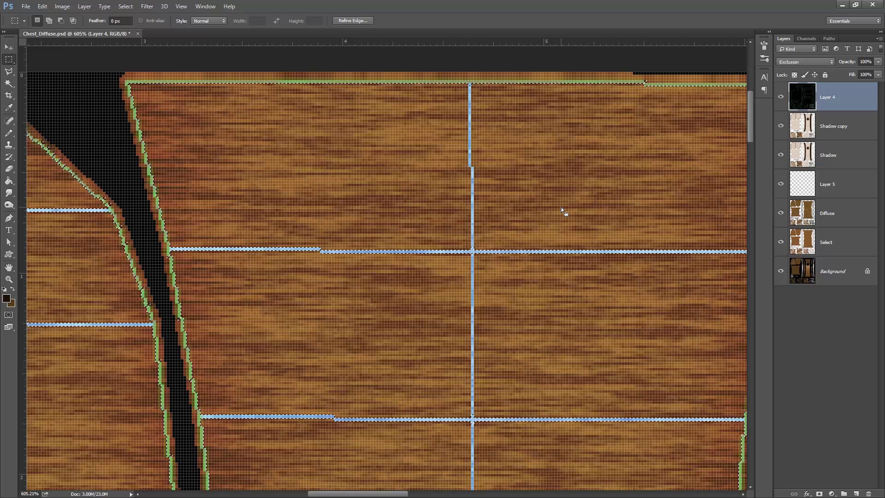
# Copy the selected wood from the Diffuse layer onto a new Layer 6, replacing a wrong-layer copy.
pyautogui.hotkey('ctrl', 'j')
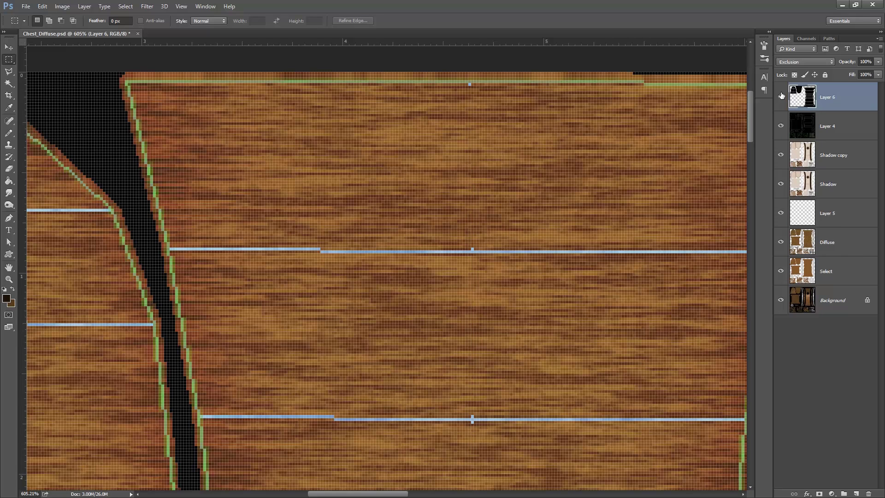
pyautogui.hotkey('ctrl', 'alt', 'z')
pyautogui.hotkey('ctrl', 'alt', 'z')
pyautogui.click(848, 213)
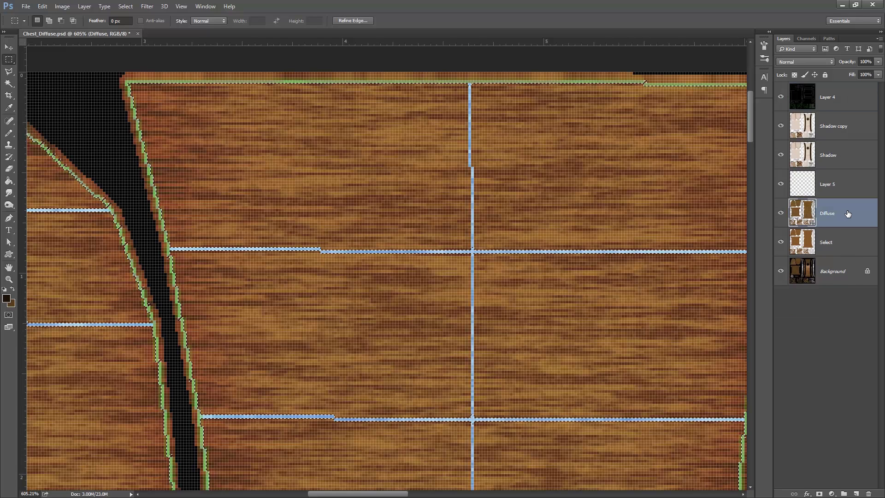
pyautogui.hotkey('ctrl', 'j')
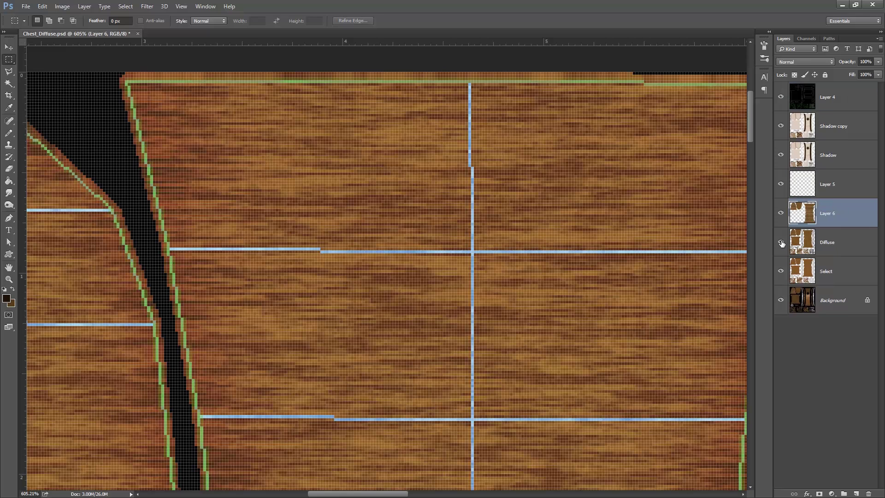
# Check Layer 6 by toggling layer visibility, hide the Layer 4 wireframe, and open Layer 6's Layer Style.
pyautogui.click(781, 301)
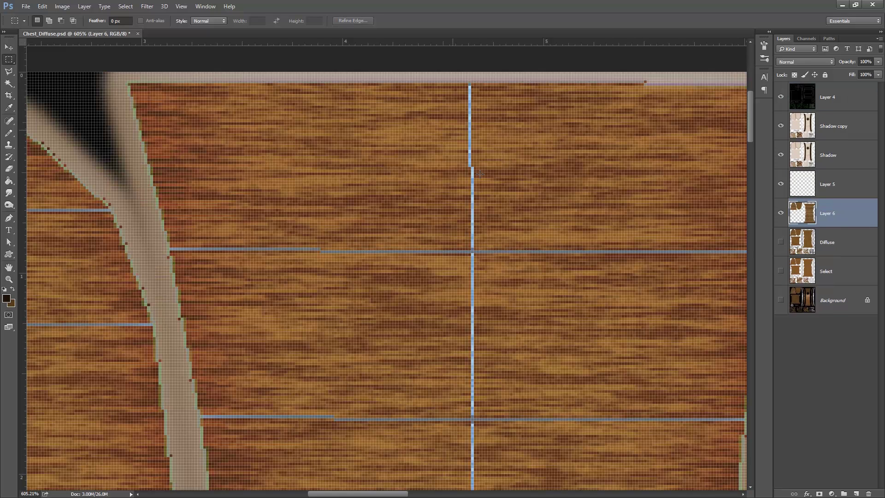
pyautogui.keyDown('alt'); pyautogui.scroll(-5, 480, 173); pyautogui.keyUp('alt')
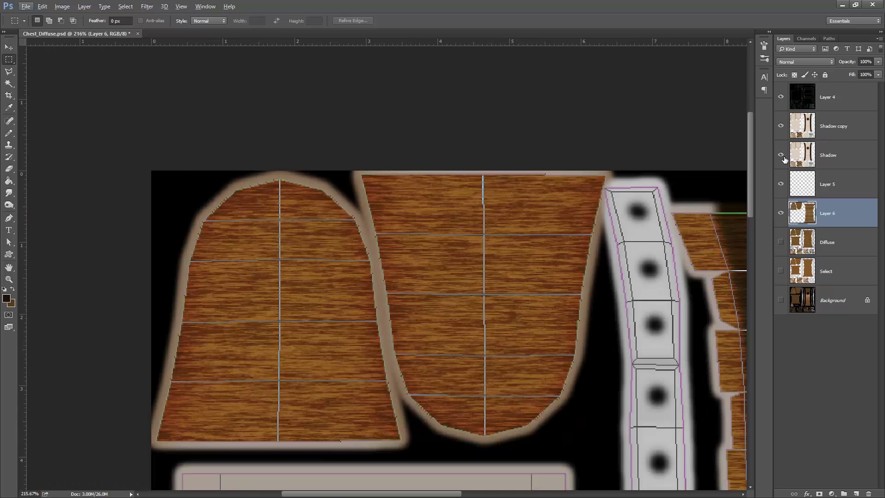
pyautogui.click(781, 97)
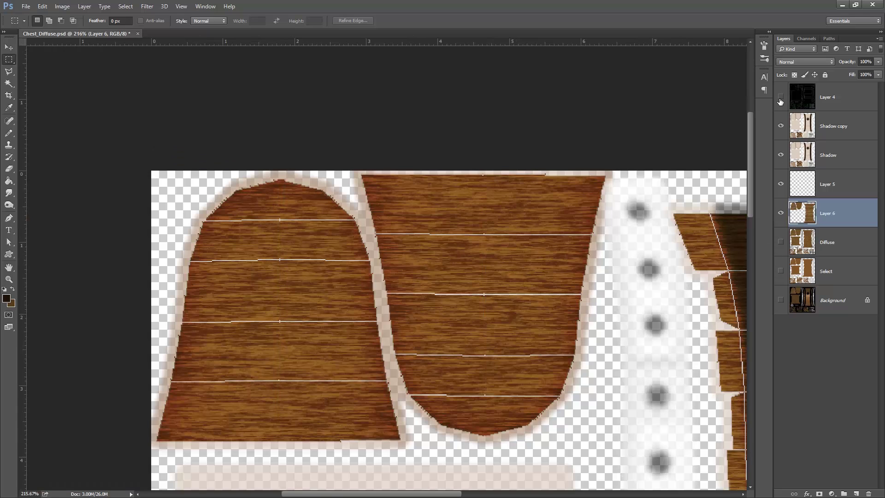
pyautogui.click(782, 98)
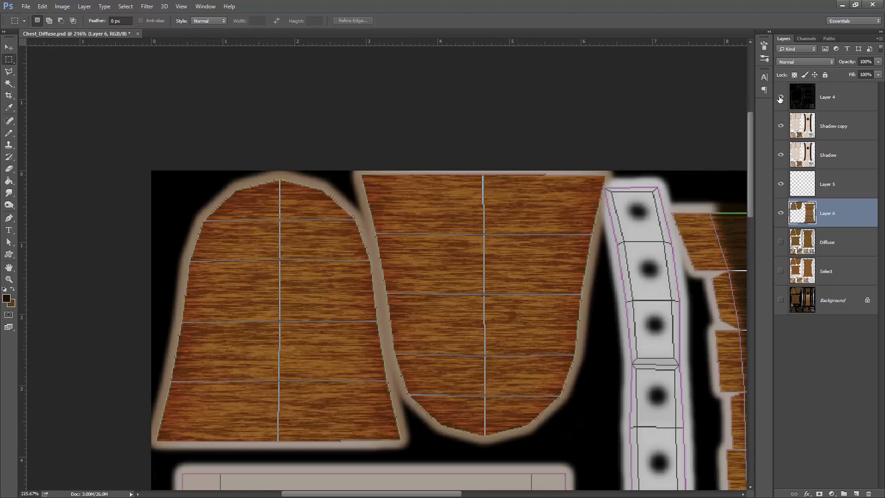
pyautogui.click(781, 271)
pyautogui.click(781, 300)
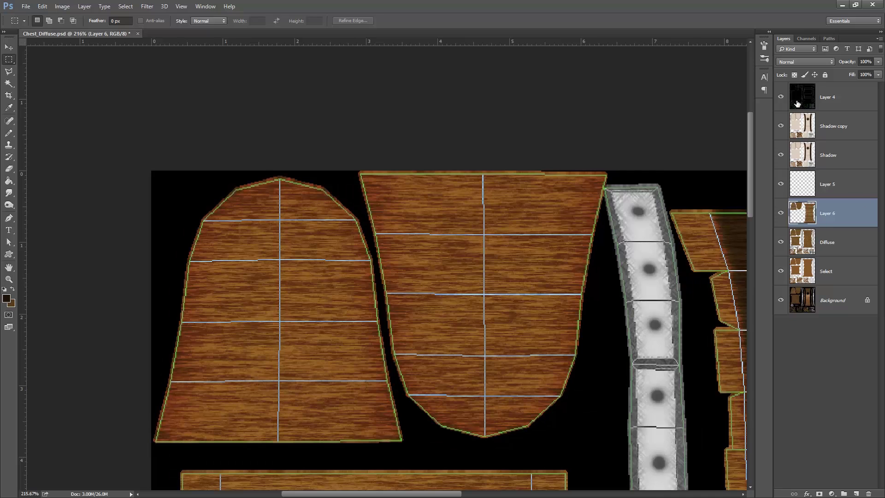
pyautogui.click(781, 99)
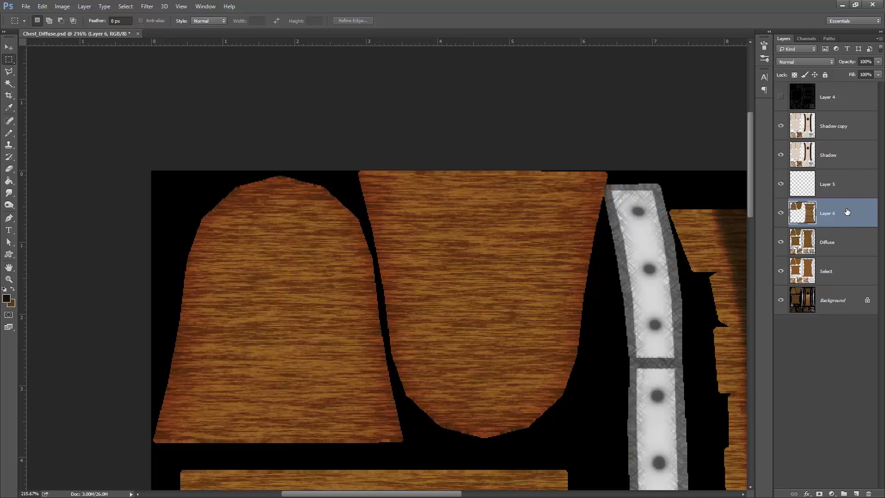
pyautogui.doubleClick(847, 212)
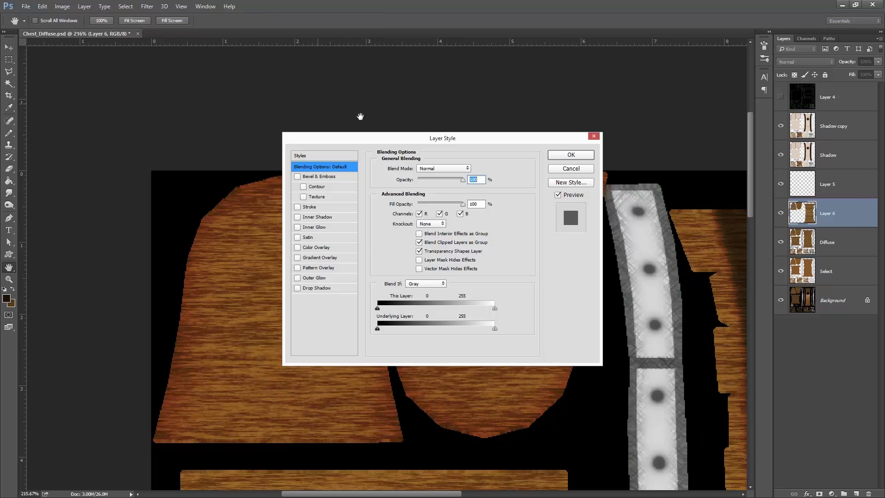
# Give Layer 6 a dark brown Inner Glow blended as Multiply, with 40% choke and a tweaked size.
pyautogui.moveTo(459, 139); pyautogui.dragTo(579, 72)
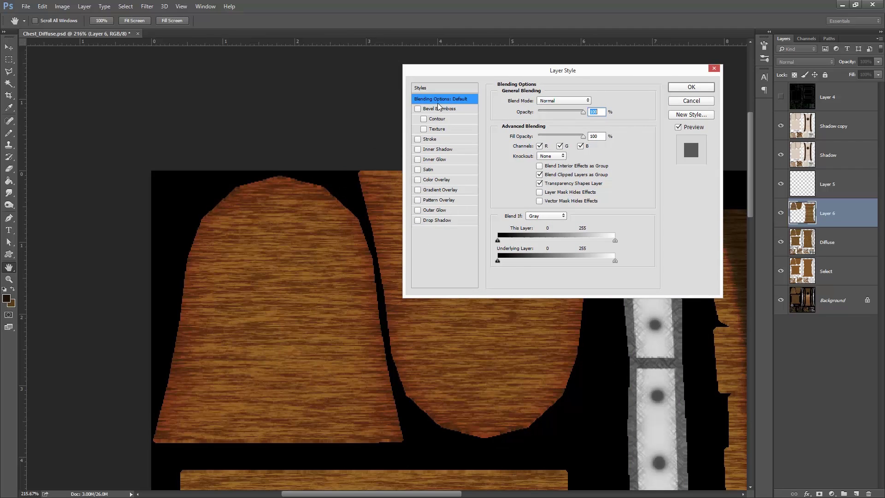
pyautogui.click(433, 160)
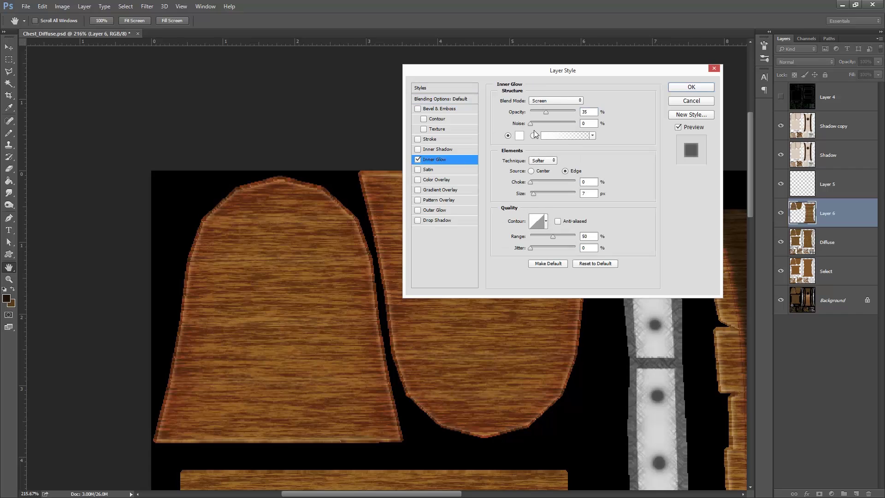
pyautogui.click(519, 136)
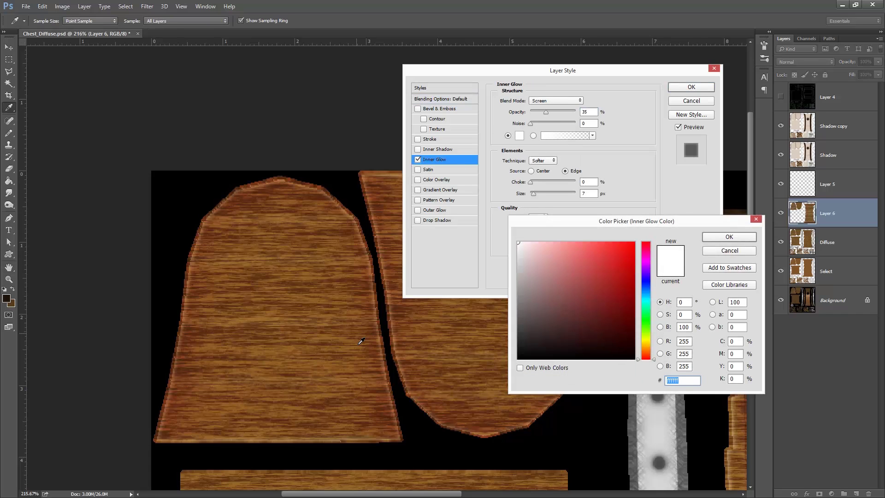
pyautogui.click(10, 295)
pyautogui.click(729, 237)
pyautogui.click(549, 101)
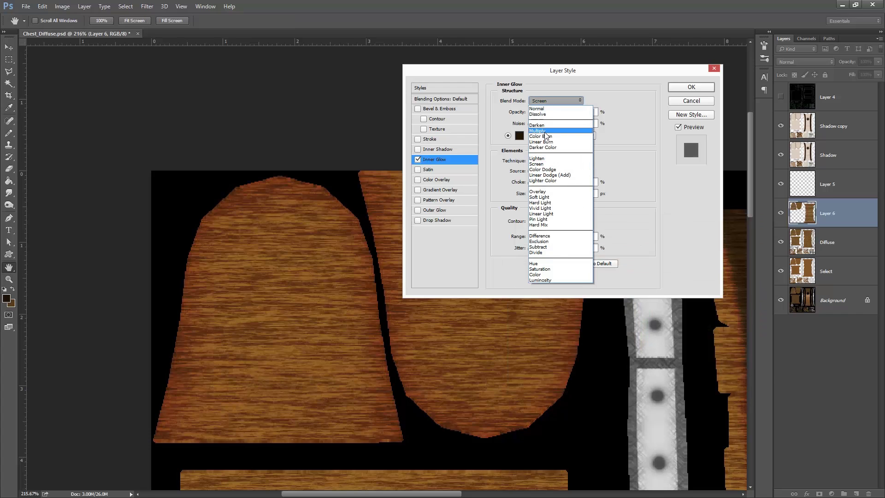
pyautogui.click(536, 131)
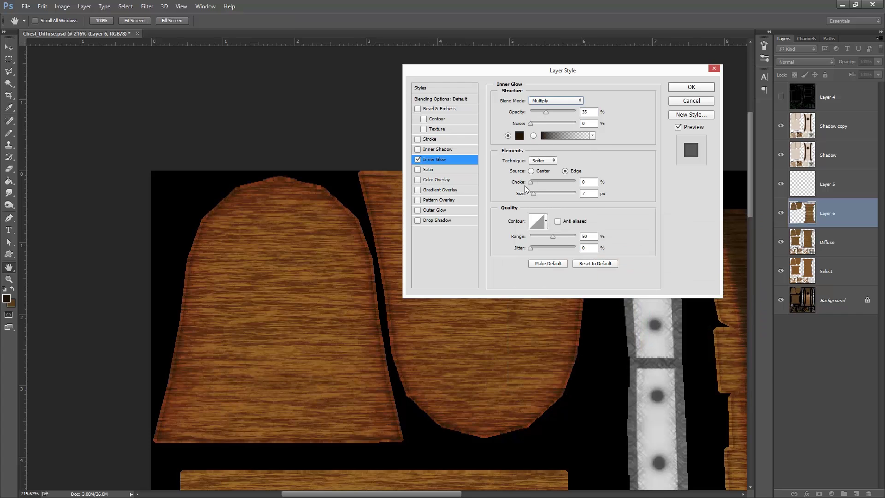
pyautogui.doubleClick(593, 194)
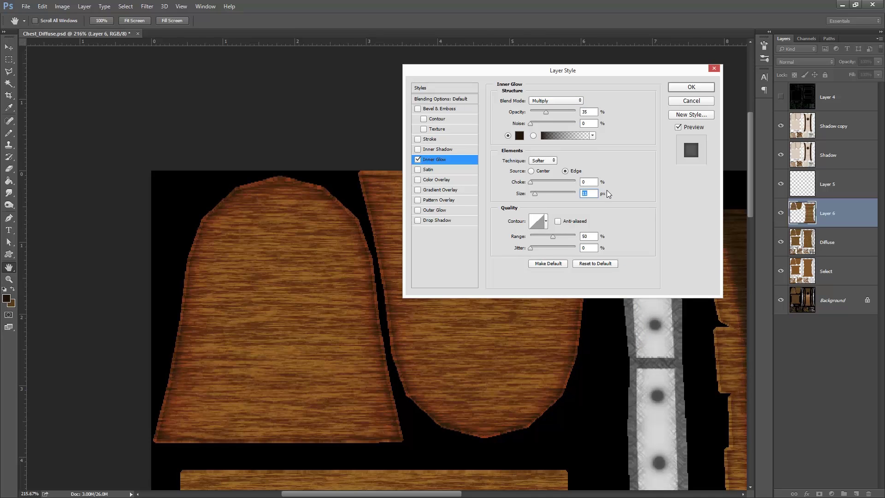
pyautogui.moveTo(532, 184); pyautogui.dragTo(542, 184)
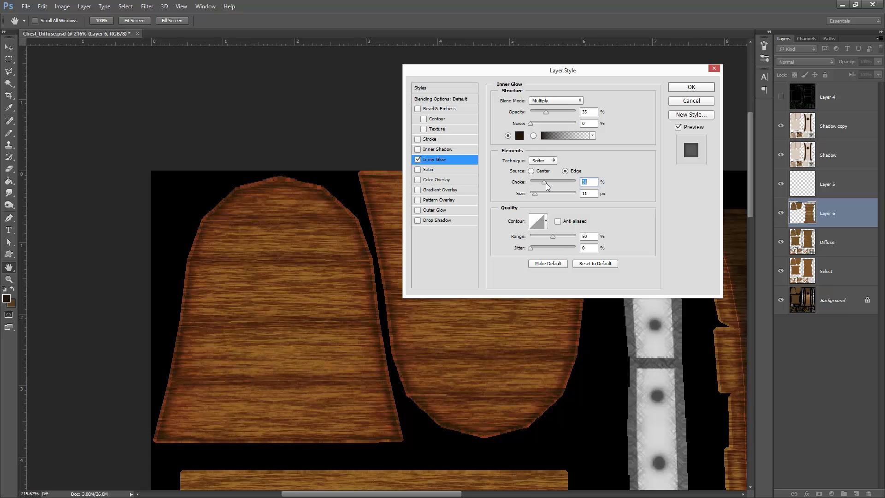
pyautogui.click(594, 194)
pyautogui.press('Up')
pyautogui.press('Up')
pyautogui.press('Up')
pyautogui.press('Up')
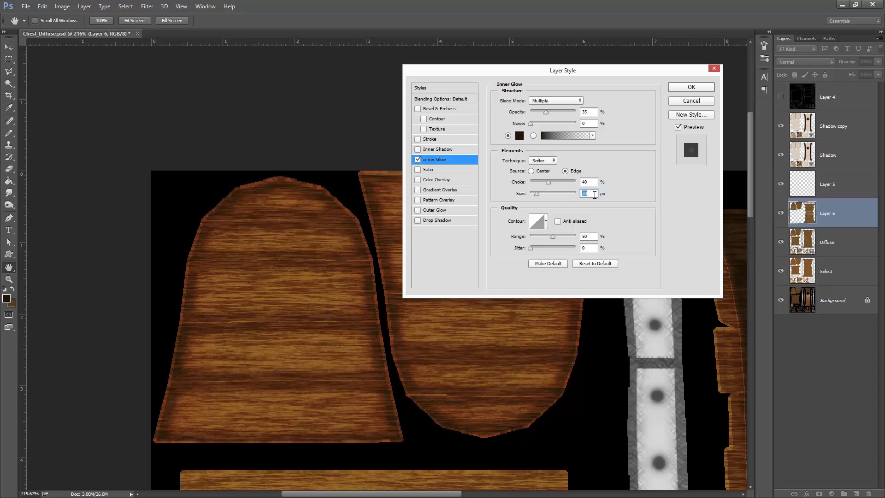
pyautogui.press('Down')
# Add a Stroke to Layer 6 in dark brown (#211408) sampled from the wood.
pyautogui.click(432, 139)
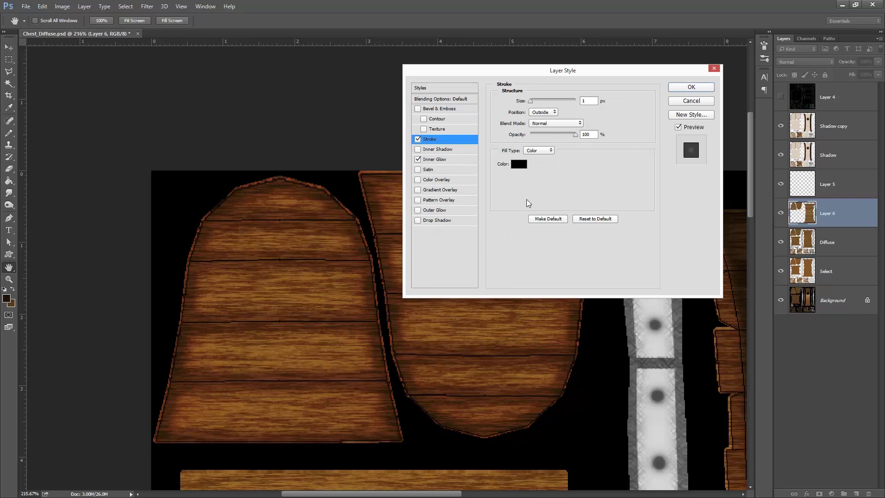
pyautogui.click(519, 164)
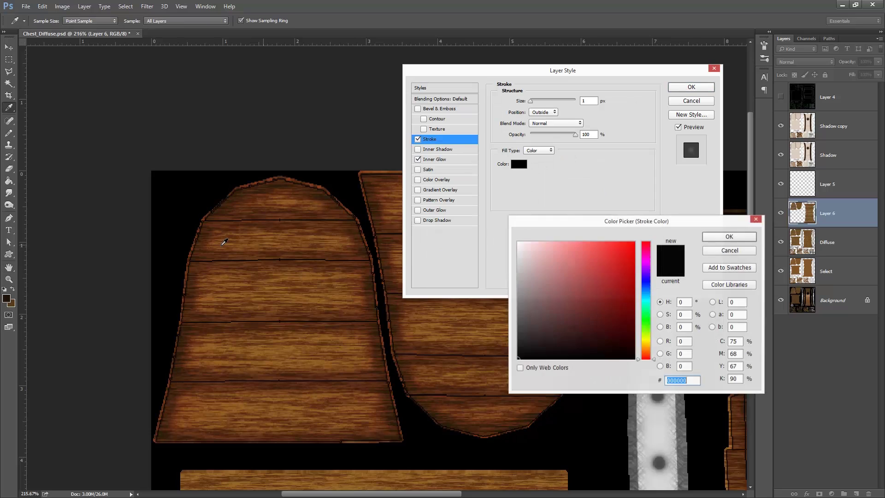
pyautogui.click(278, 229)
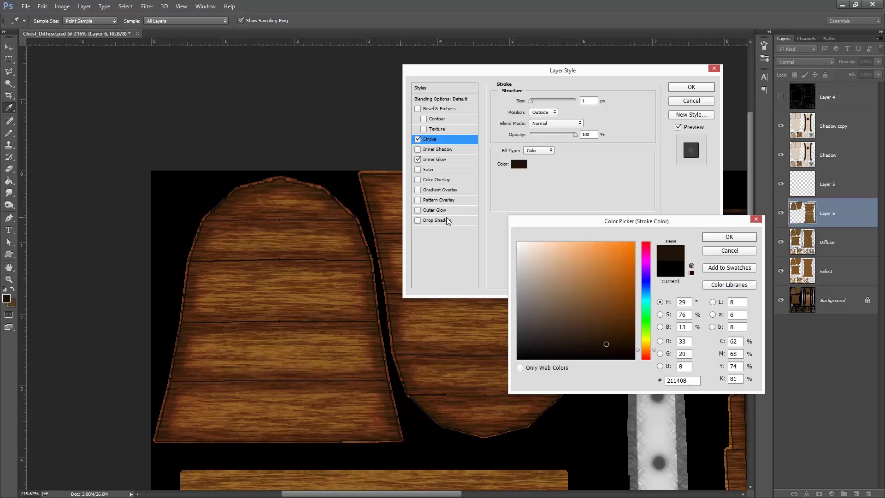
pyautogui.click(727, 237)
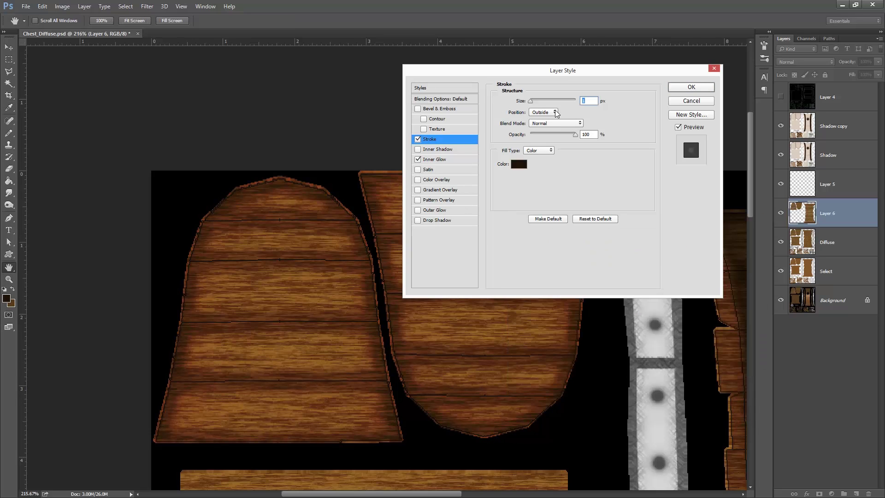
pyautogui.click(594, 101)
pyautogui.press('Up')
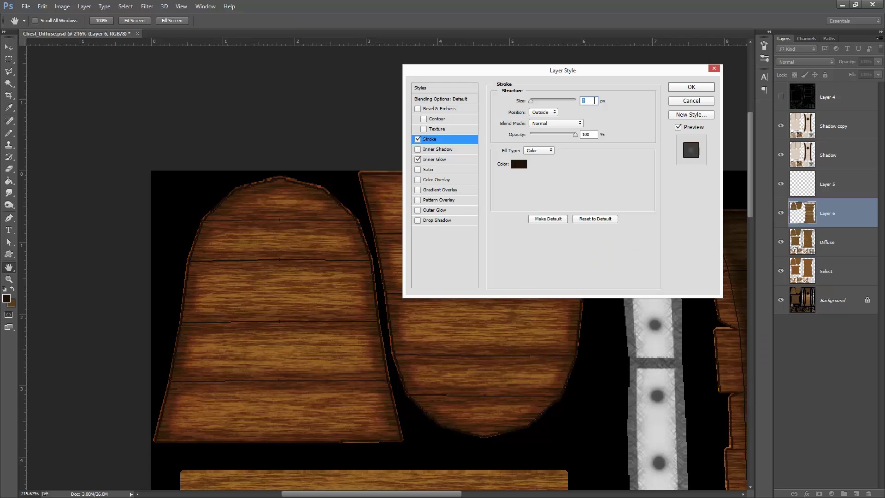
pyautogui.press('Up')
pyautogui.press('Up')
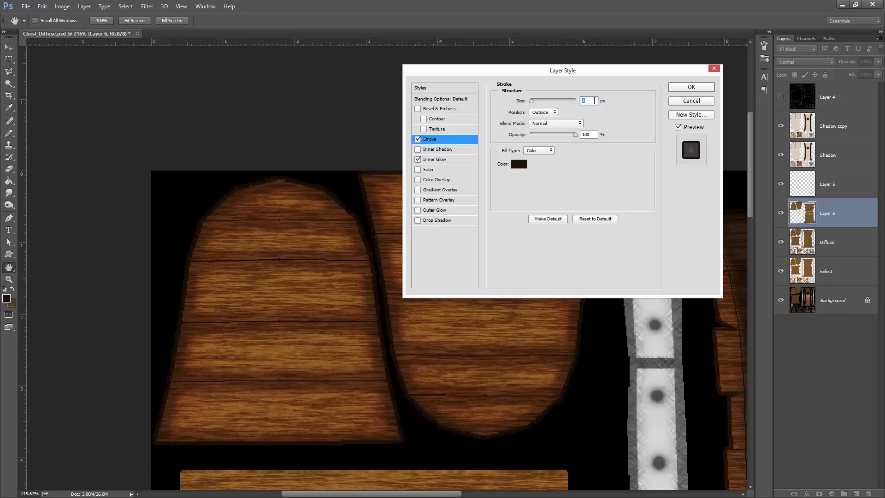
pyautogui.press('Down')
# Set the stroke to Center position at 2 px and apply the layer effects.
pyautogui.click(544, 112)
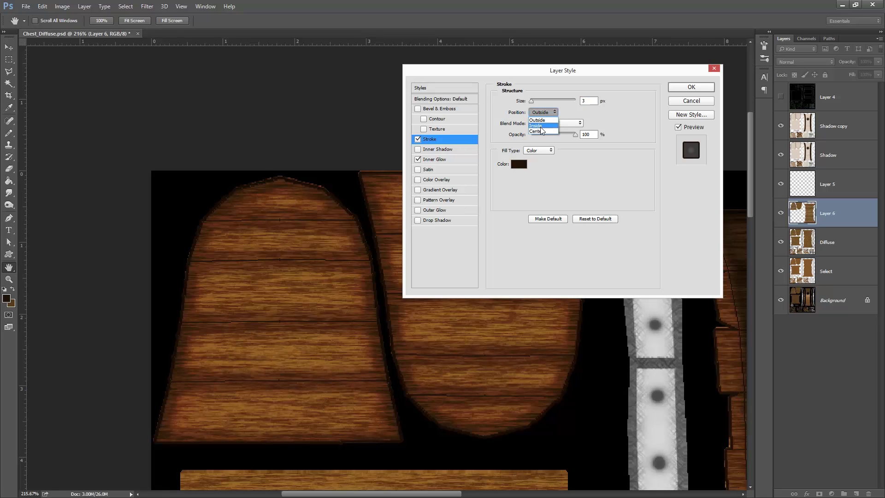
pyautogui.click(541, 131)
pyautogui.click(591, 101)
pyautogui.press('Down')
pyautogui.press('Down')
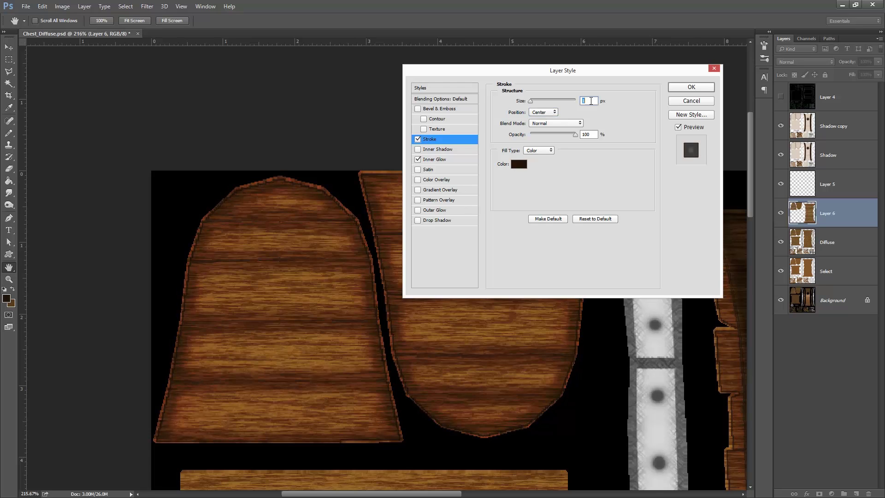
pyautogui.press('Up')
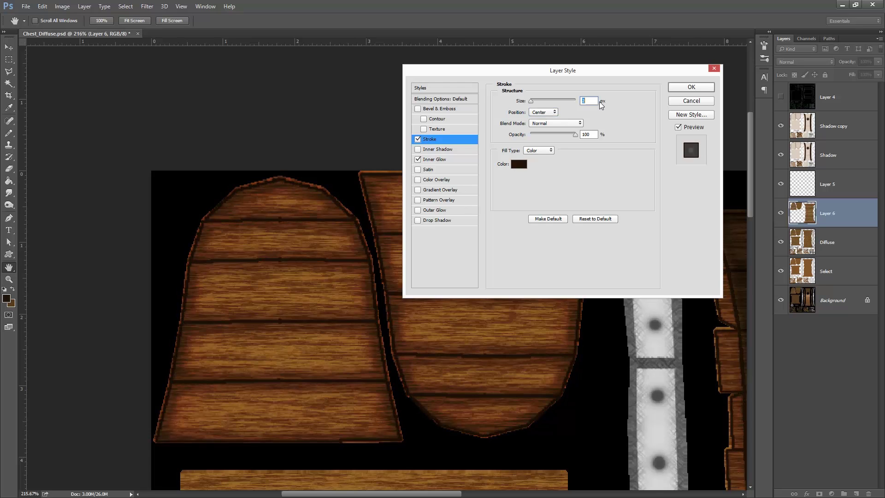
pyautogui.press('Down')
pyautogui.press('Up')
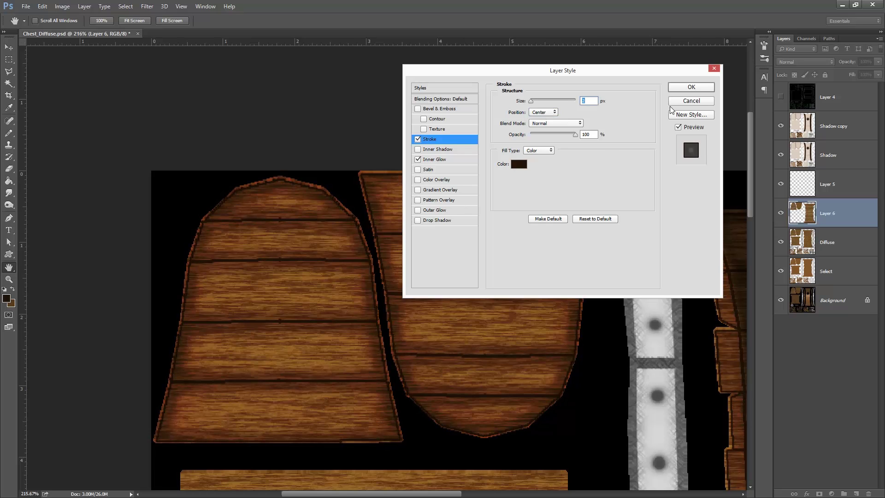
pyautogui.click(692, 88)
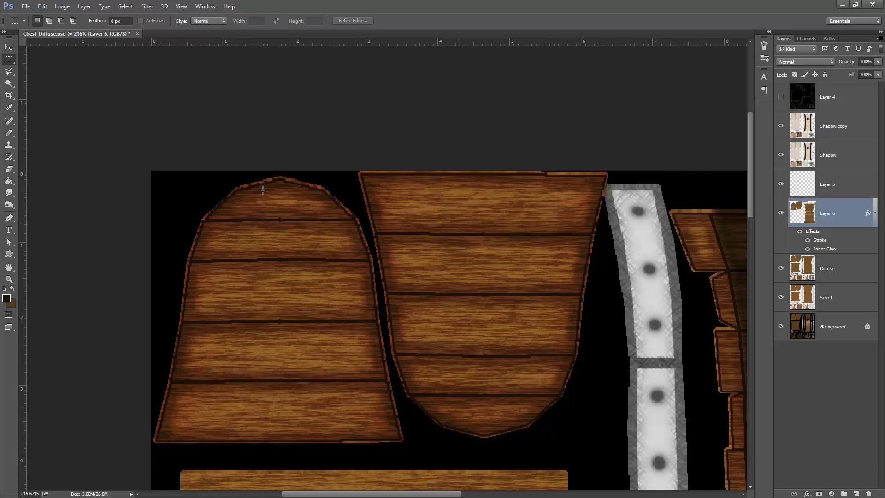
# Fit the whole texture sheet in view and save Chest_Diffuse.psd.
pyautogui.click(10, 49)
pyautogui.keyDown('alt'); pyautogui.scroll(-5, 555, 284); pyautogui.keyUp('alt')
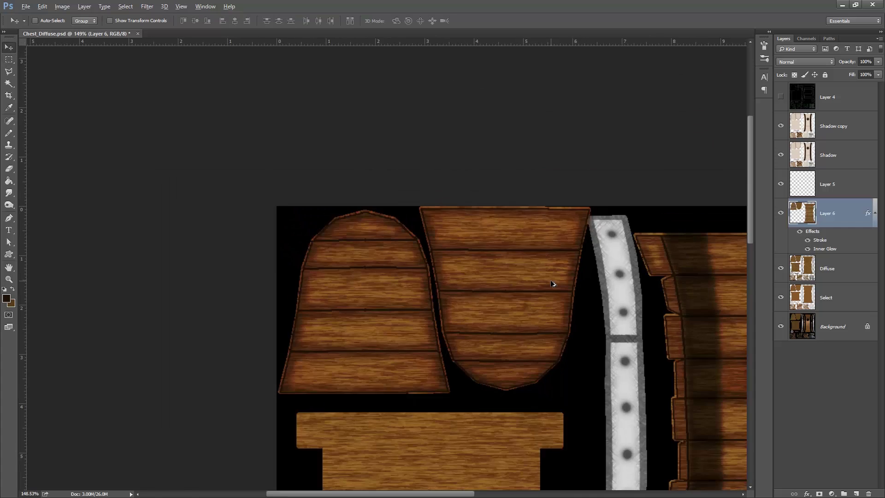
pyautogui.keyDown('alt'); pyautogui.scroll(1, 502, 283); pyautogui.keyUp('alt')
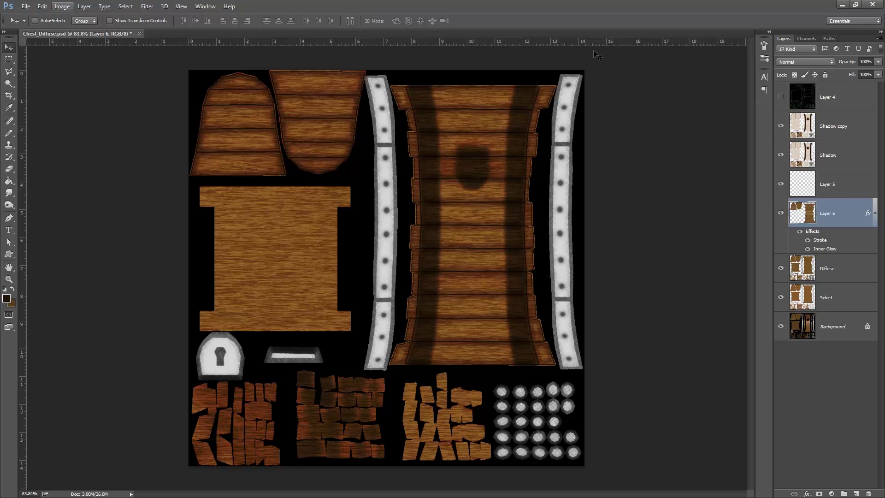
pyautogui.click(25, 7)
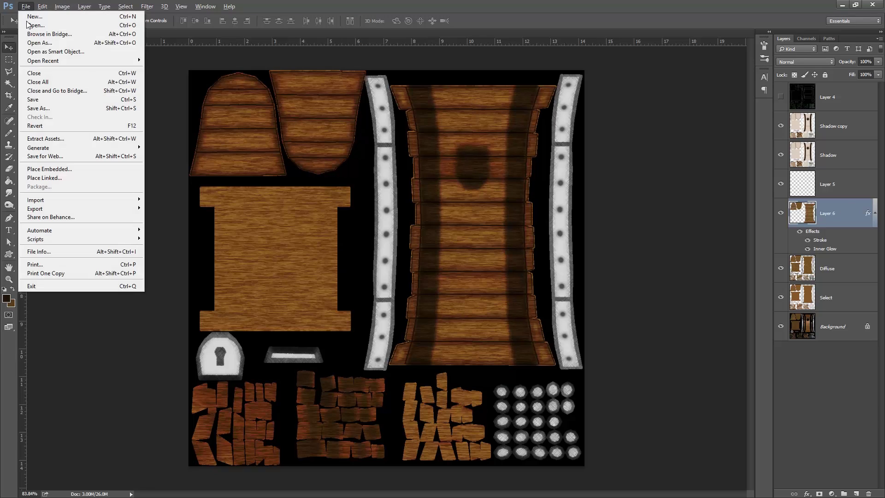
pyautogui.click(39, 100)
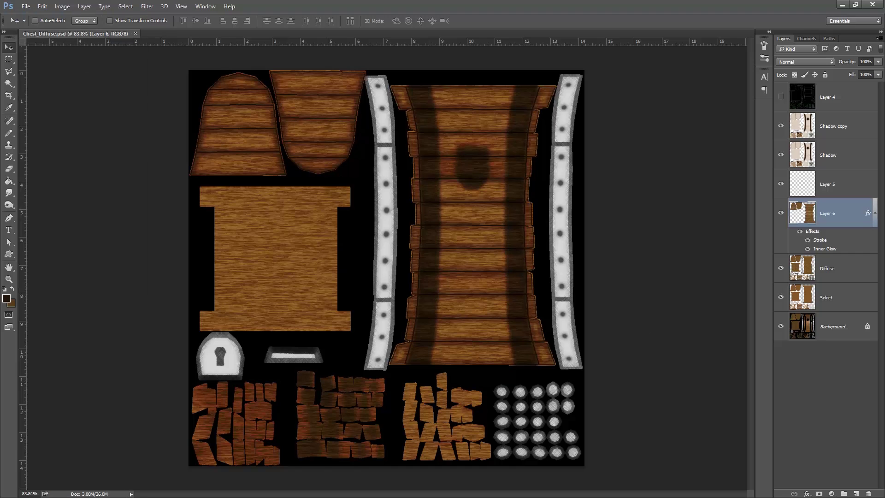
# In 3ds Max, close the Slate Material Editor, frame the chest's front, and run a test production render.
pyautogui.hotkey('alt', 'Tab')
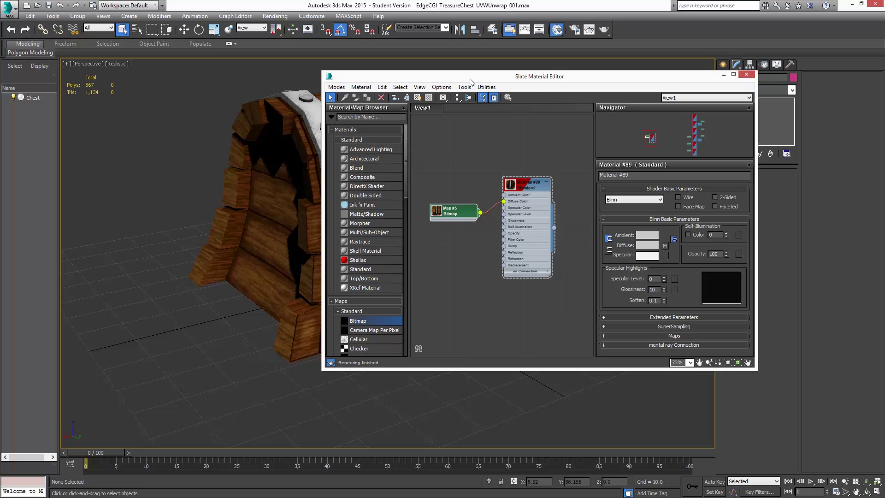
pyautogui.moveTo(472, 77); pyautogui.dragTo(641, 104)
pyautogui.keyDown('alt'); pyautogui.moveTo(394, 209); pyautogui.dragTo(364, 244, button='middle'); pyautogui.keyUp('alt')
pyautogui.moveTo(762, 104); pyautogui.dragTo(570, 105)
pyautogui.click(723, 101)
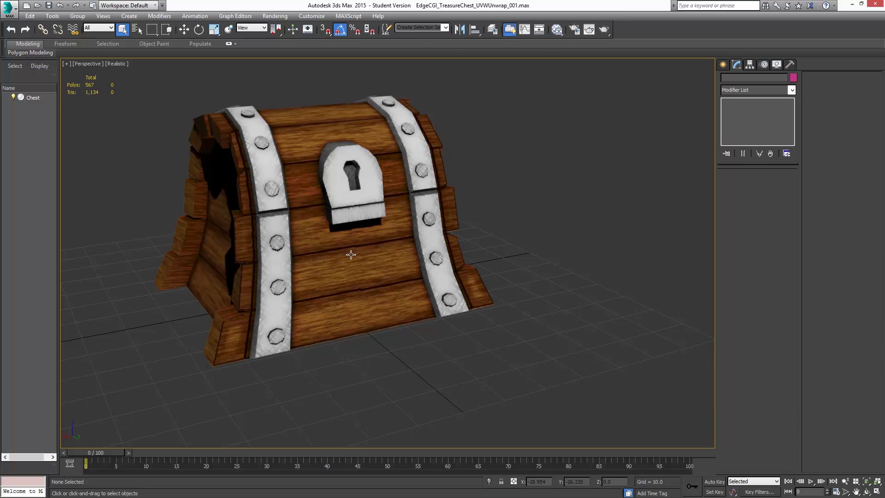
pyautogui.keyDown('alt'); pyautogui.moveTo(346, 257); pyautogui.dragTo(399, 268, button='middle'); pyautogui.keyUp('alt')
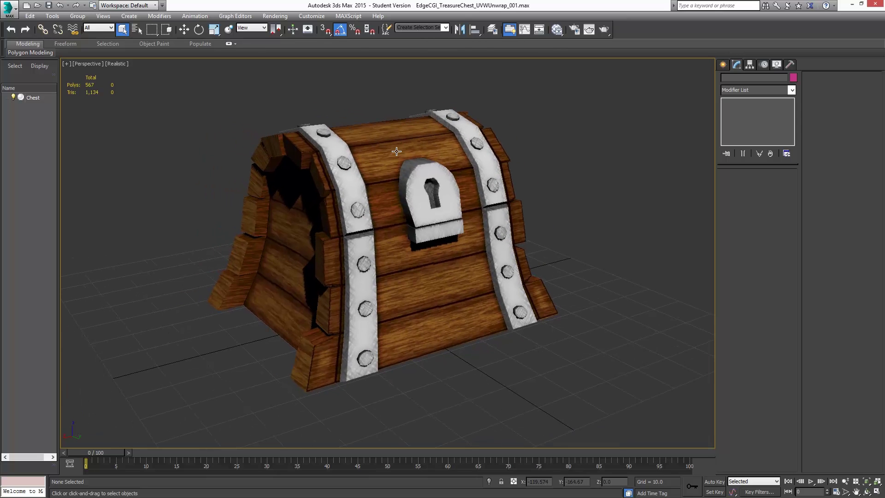
pyautogui.moveTo(376, 203)
pyautogui.mouseDown(button='middle')
pyautogui.moveTo(379, 216)
pyautogui.moveTo(379, 208)
pyautogui.mouseUp(button='middle')
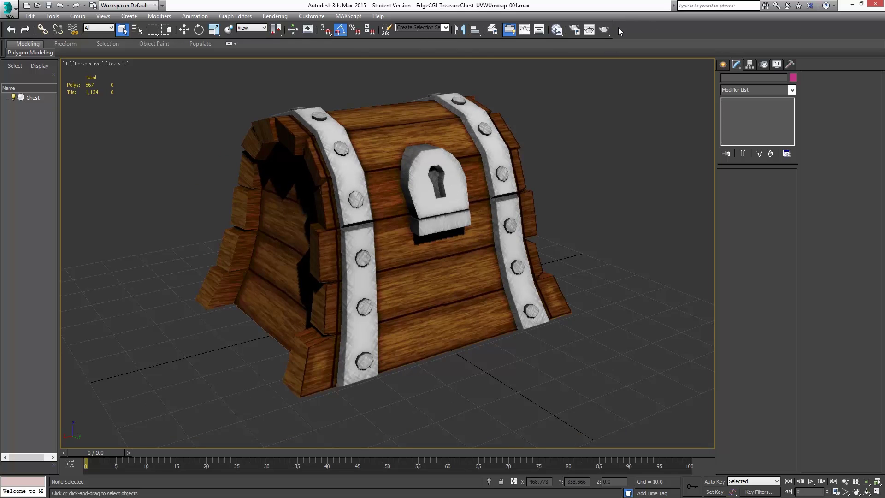
pyautogui.click(604, 30)
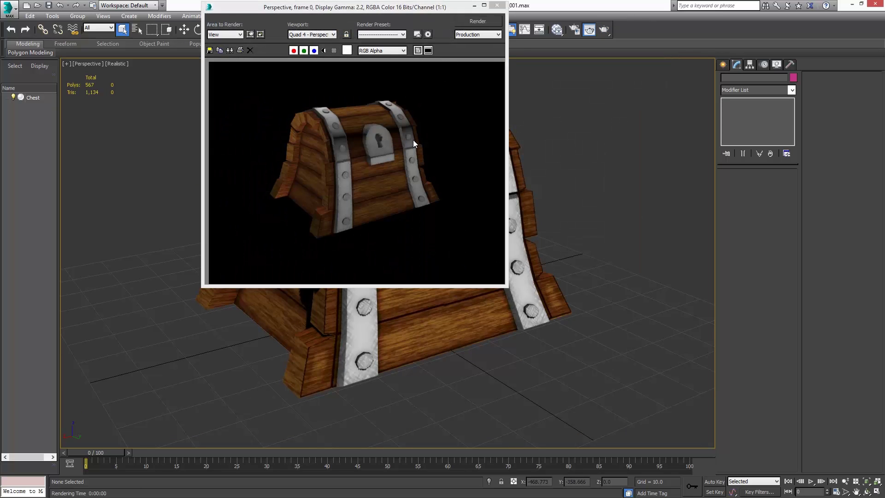
pyautogui.click(502, 6)
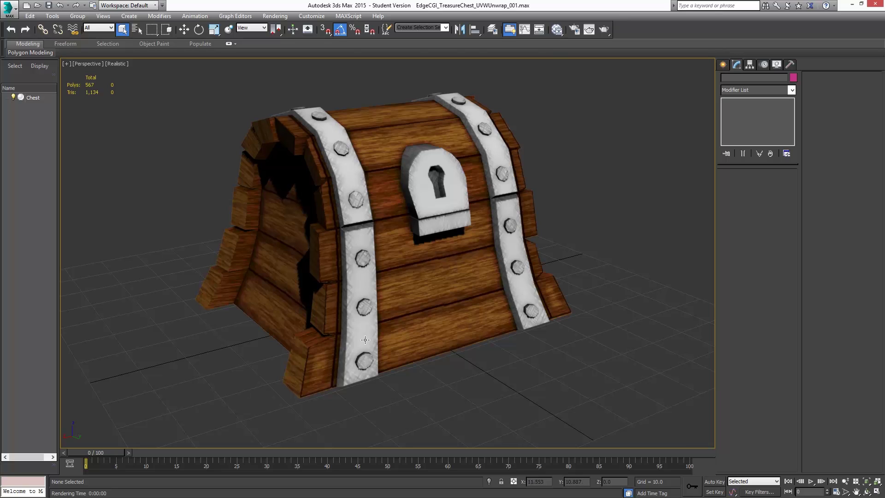
# Merge Omni001–003, Sky001 and Spot001 from TreasureChest_BasicLighting02.max into the chest scene.
pyautogui.click(10, 14)
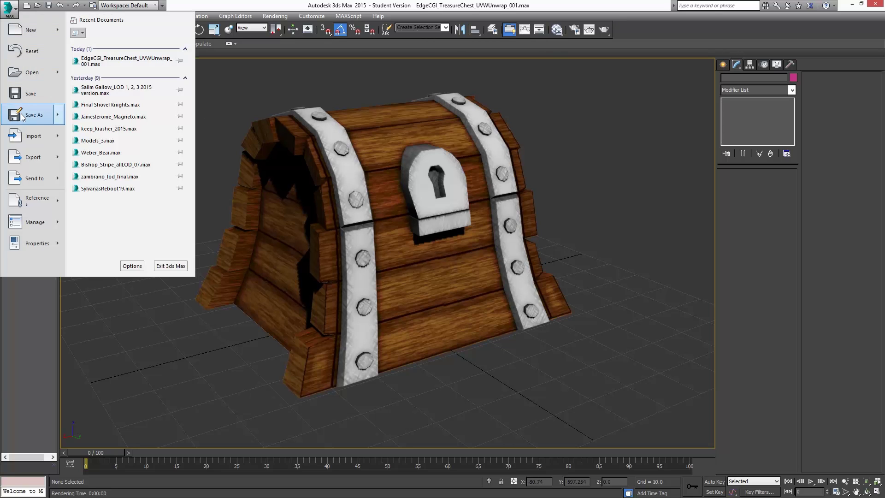
pyautogui.moveTo(36, 139)
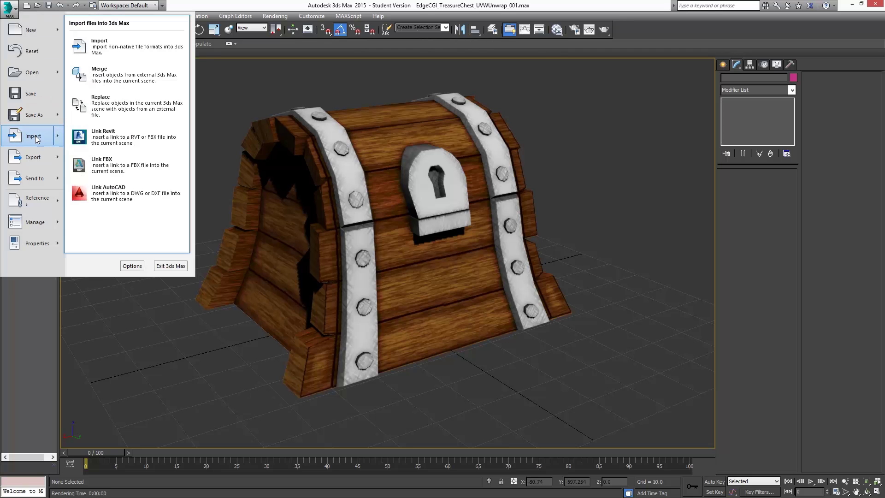
pyautogui.click(124, 81)
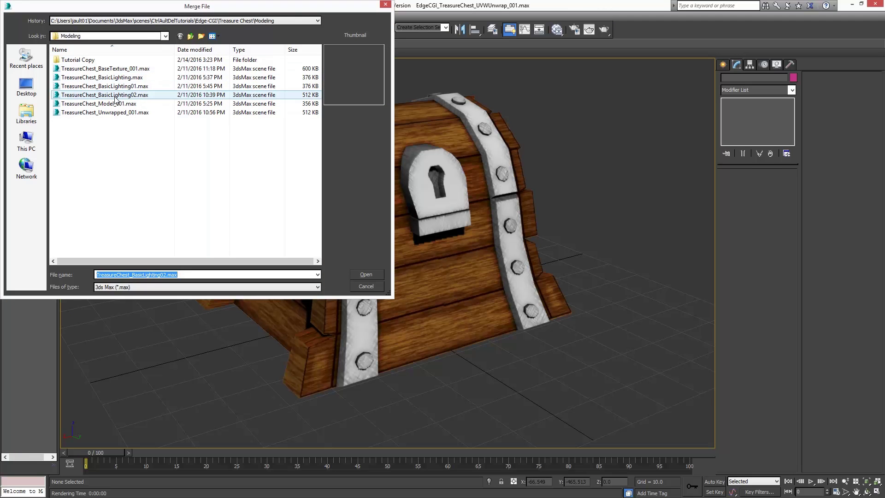
pyautogui.click(367, 274)
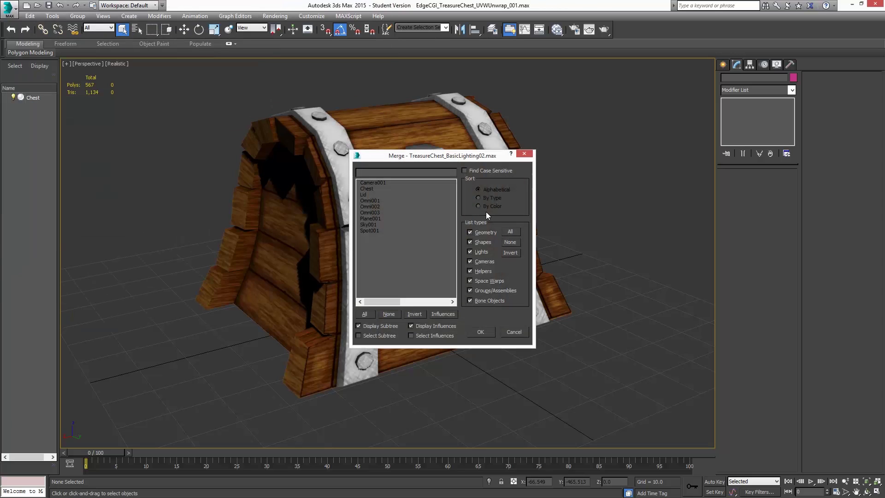
pyautogui.click(508, 243)
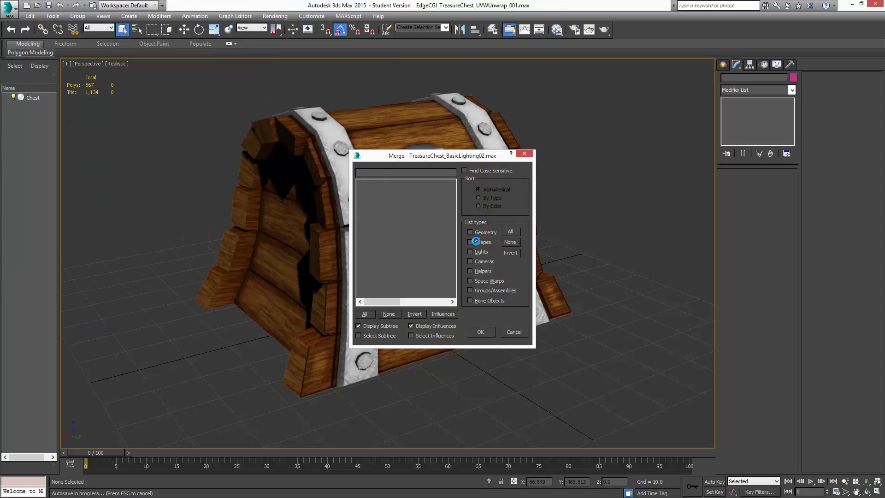
pyautogui.click(471, 252)
pyautogui.moveTo(369, 182); pyautogui.dragTo(429, 264)
pyautogui.click(487, 332)
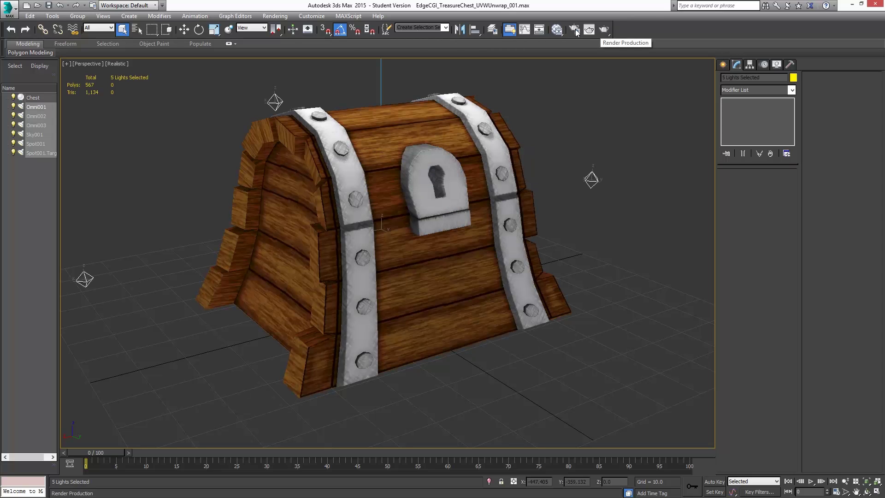
pyautogui.click(557, 30)
# Set Material #89's Specular Level to 44 in the Slate Material Editor.
pyautogui.click(510, 211)
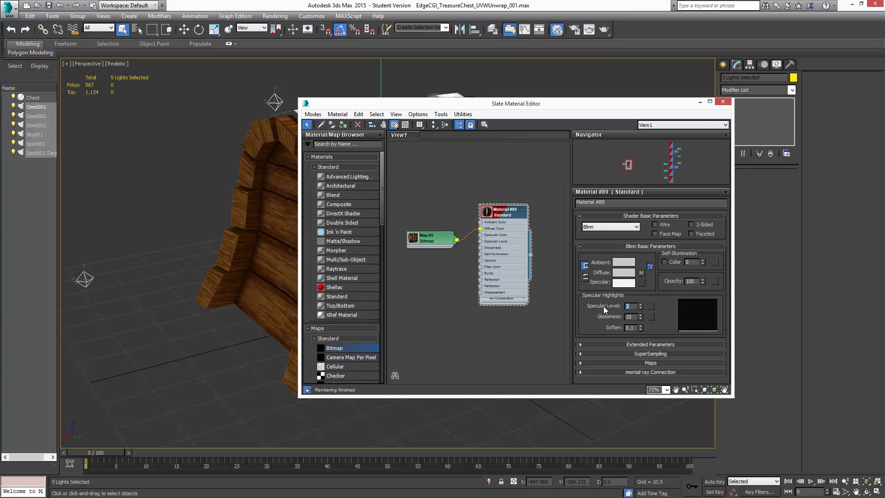
pyautogui.doubleClick(630, 306)
pyautogui.write('44')
pyautogui.press('Return')
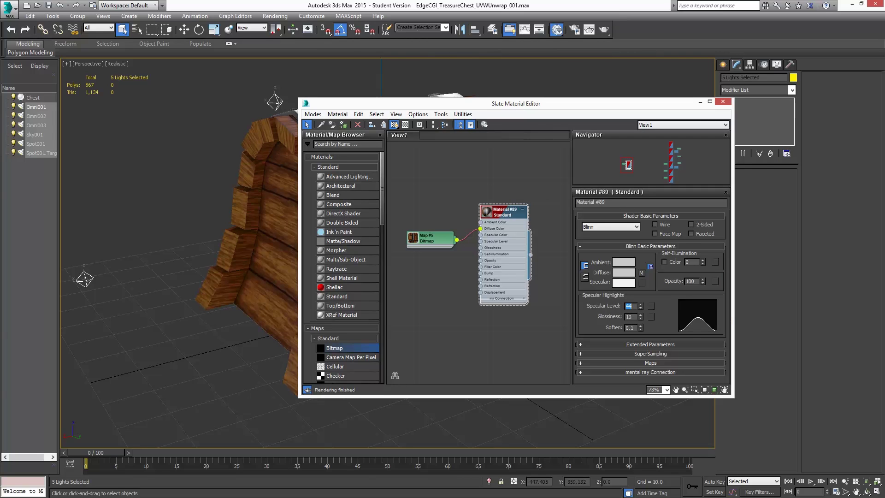
pyautogui.click(722, 104)
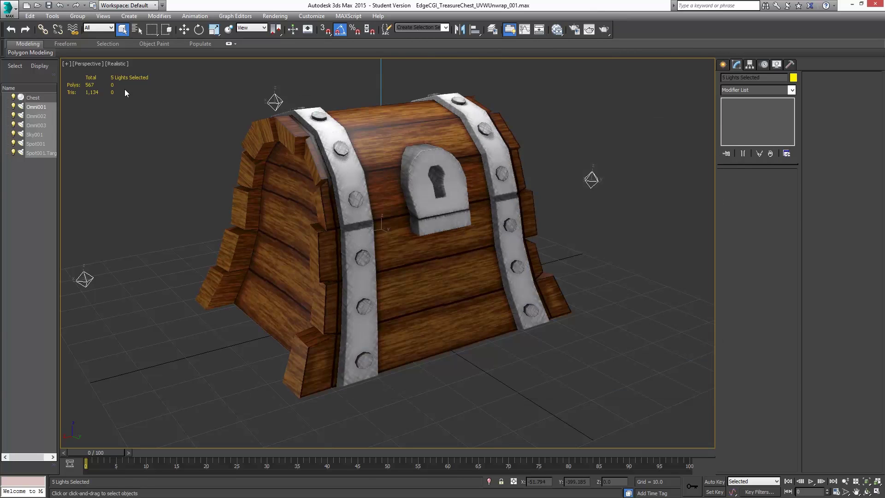
# Show Safe Frames, orbit closer to the chest's front, and start a production render.
pyautogui.click(91, 63)
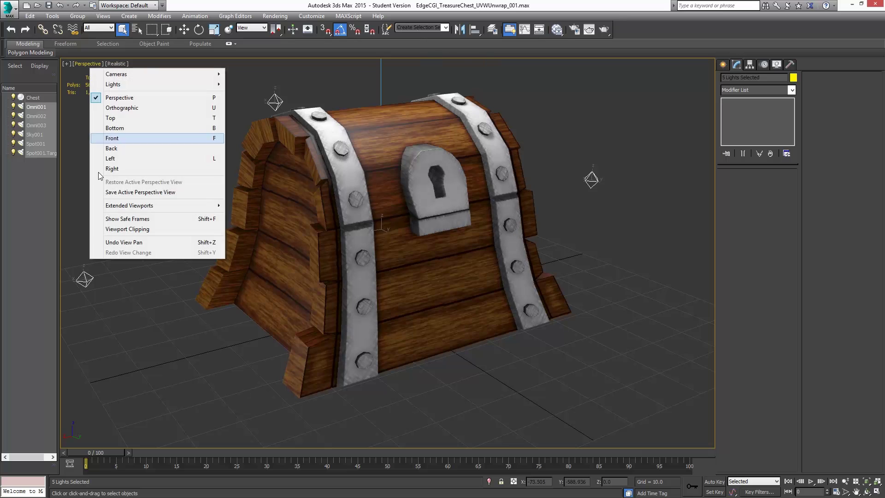
pyautogui.click(127, 219)
pyautogui.keyDown('alt'); pyautogui.moveTo(463, 228); pyautogui.dragTo(463, 210, button='middle'); pyautogui.keyUp('alt')
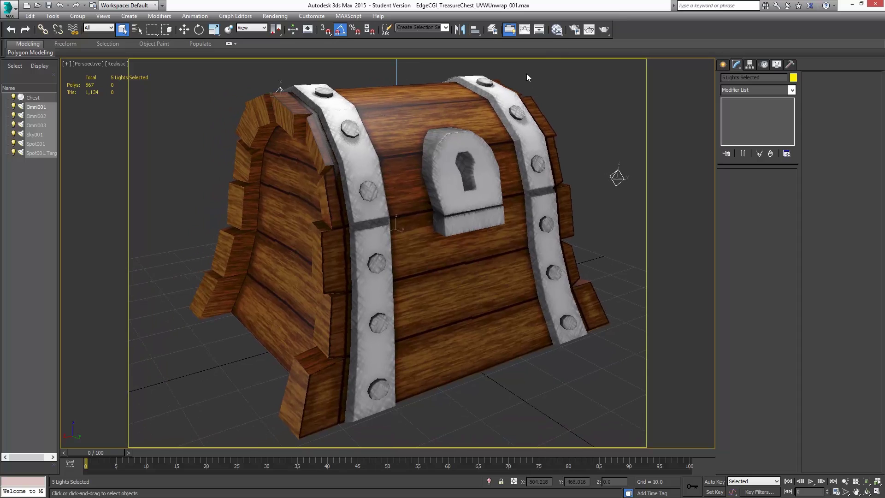
pyautogui.click(604, 30)
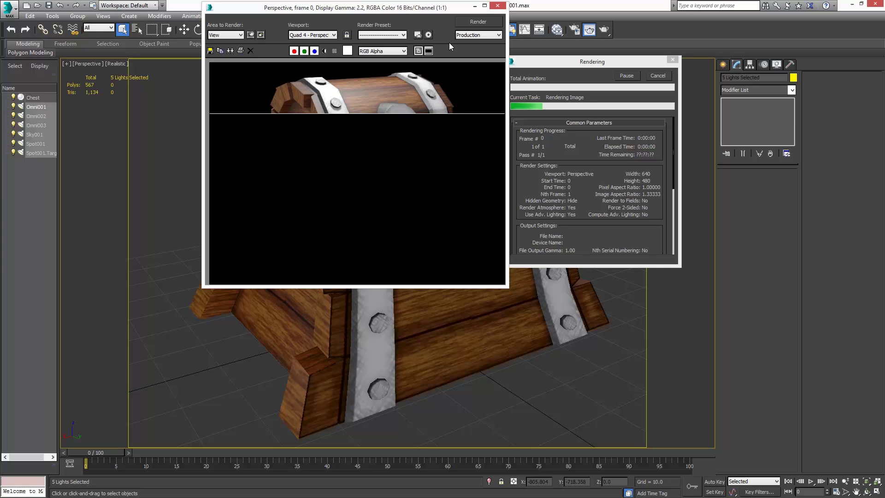
# Cancel the render and create a desaturated duplicate of the Shadow copy layer in Photoshop.
pyautogui.click(661, 77)
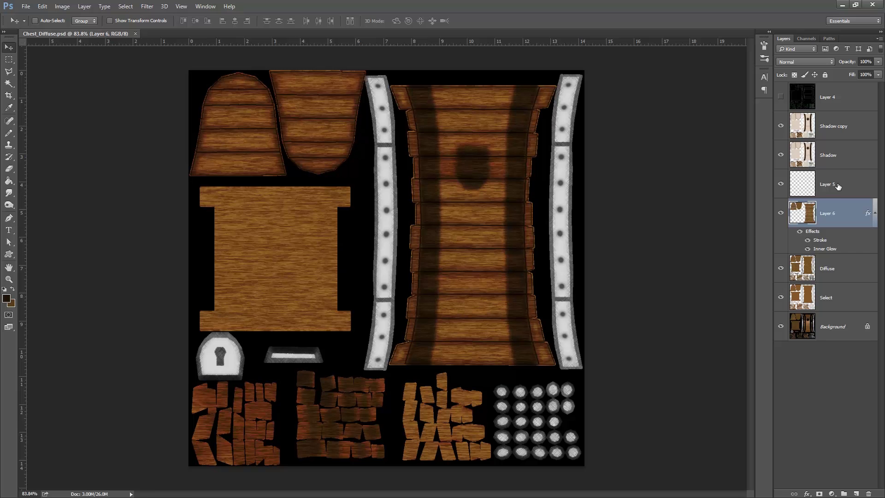
pyautogui.click(851, 129)
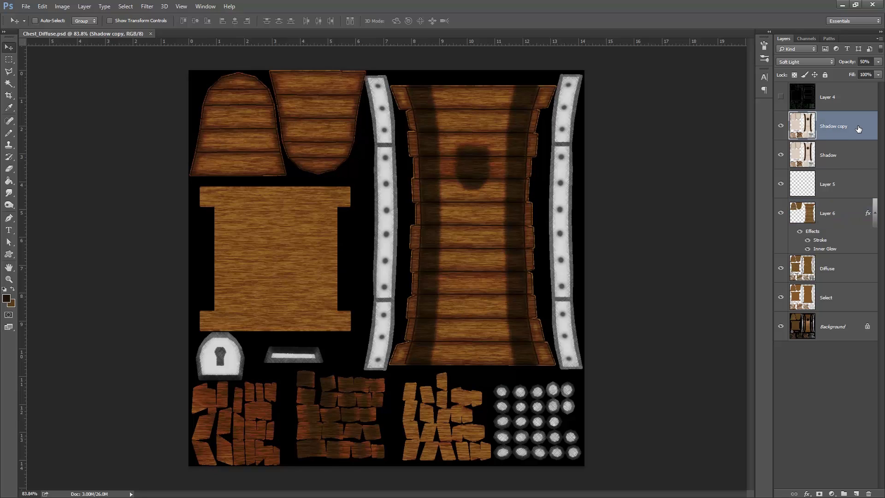
pyautogui.hotkey('ctrl', 'j')
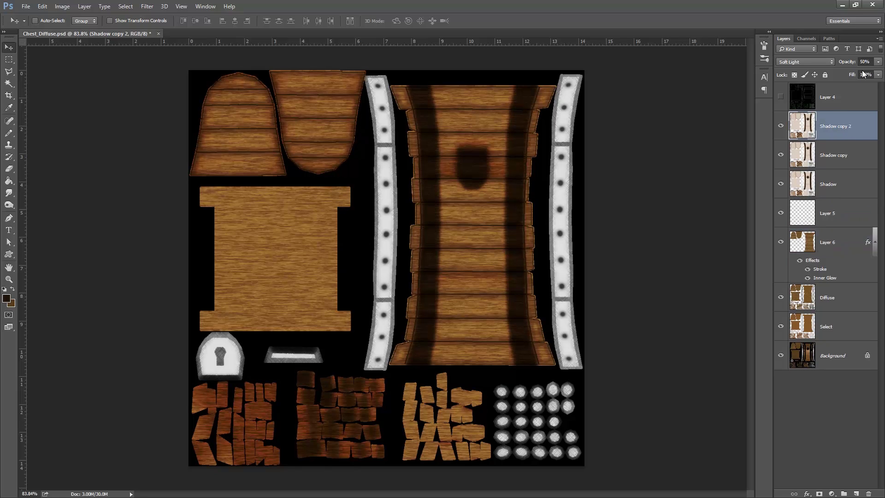
pyautogui.click(62, 6)
pyautogui.moveTo(132, 31)
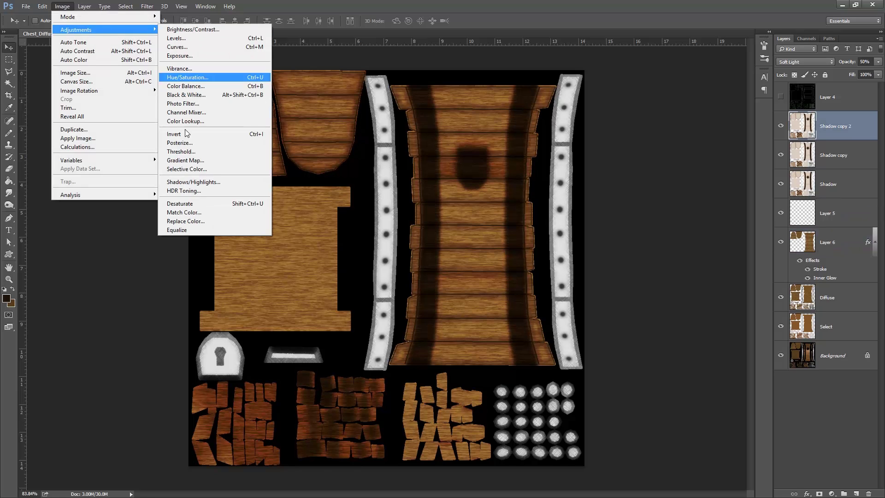
pyautogui.click(195, 203)
# Change Shadow copy 2's blend mode from Soft Light to Normal, then select Layer 6.
pyautogui.click(812, 62)
pyautogui.click(811, 67)
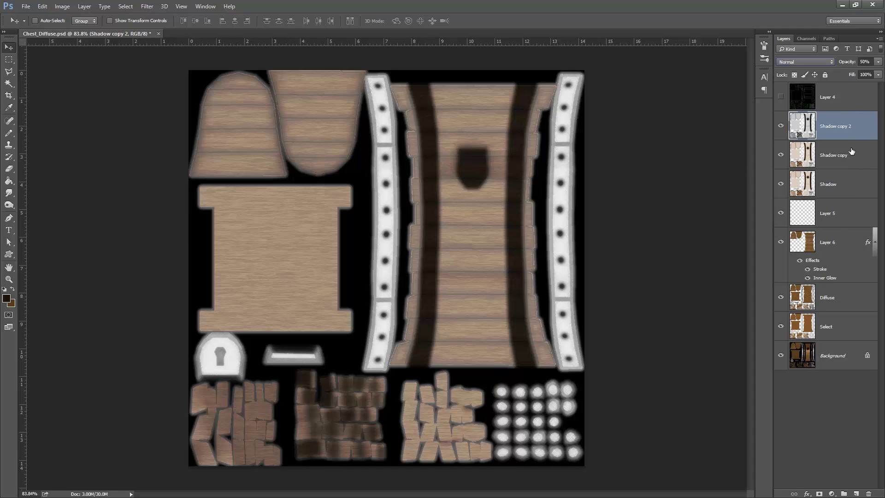
pyautogui.click(847, 243)
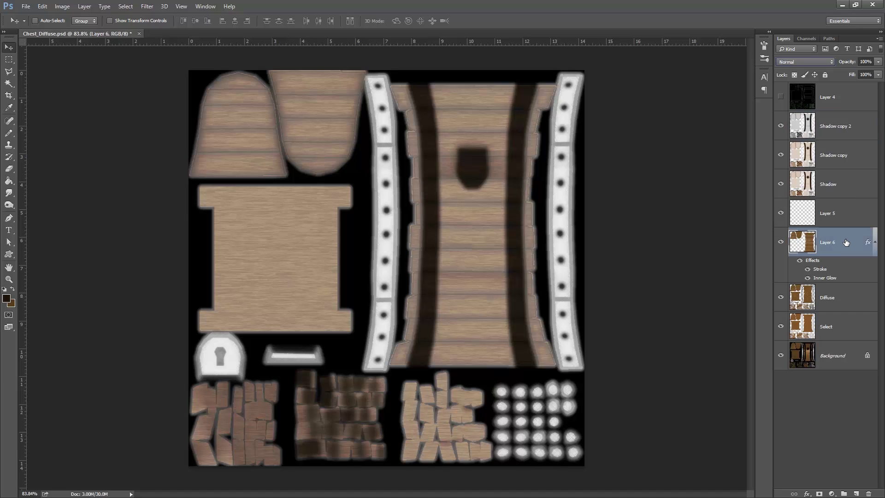
# Duplicate Layer 6 above Shadow copy 2, turn the copy grey, and blend it as Screen.
pyautogui.hotkey('ctrl', 'j')
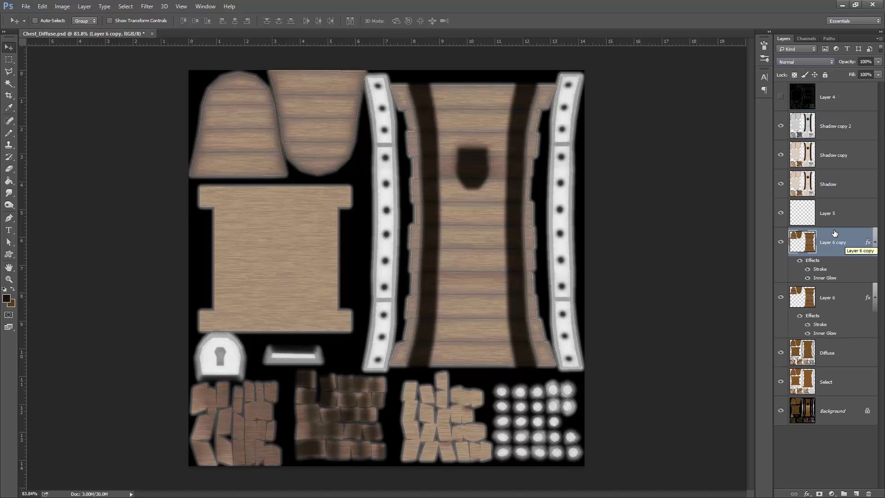
pyautogui.moveTo(836, 239); pyautogui.dragTo(832, 113)
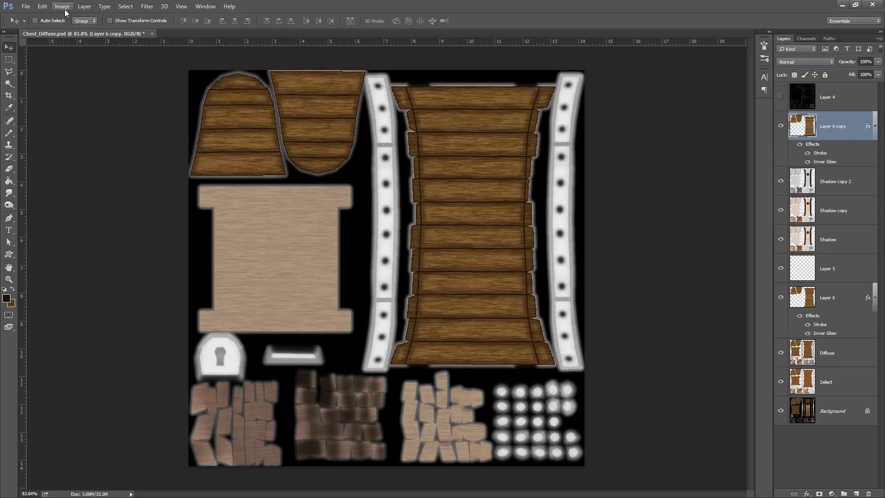
pyautogui.click(63, 6)
pyautogui.moveTo(109, 29)
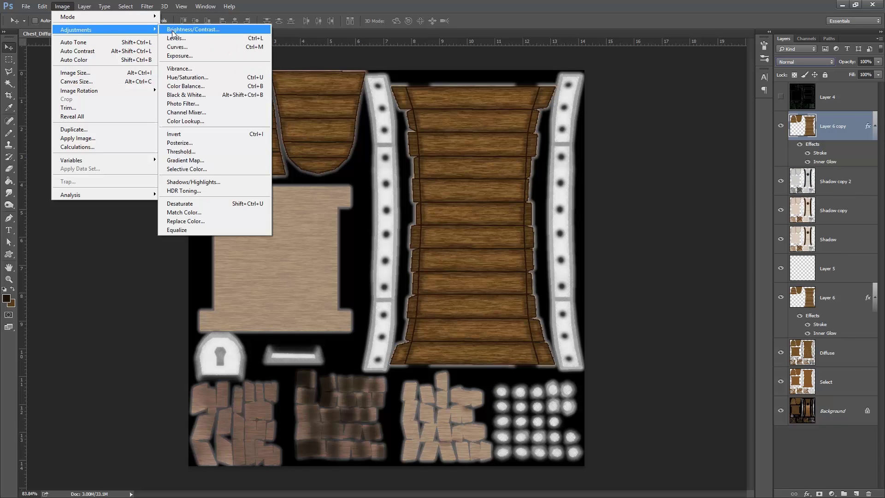
pyautogui.click(197, 204)
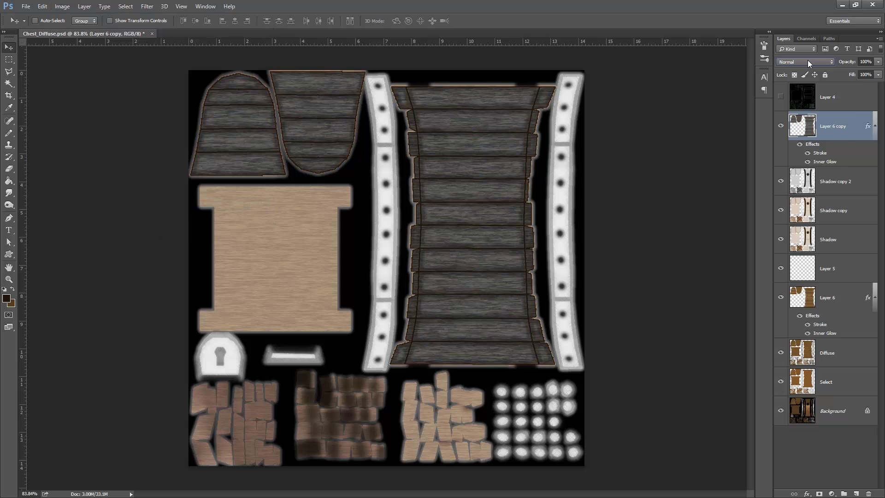
pyautogui.scroll(-1, 808, 60)
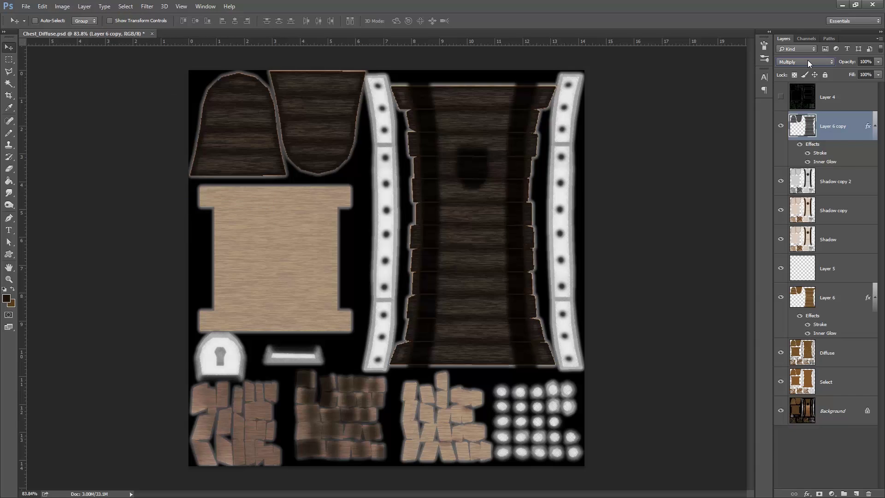
pyautogui.scroll(-1, 808, 60)
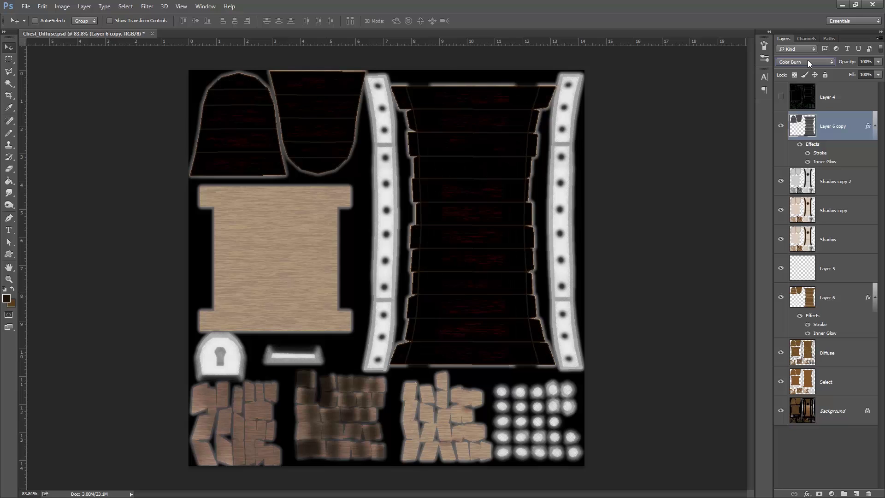
pyautogui.scroll(-1, 808, 60)
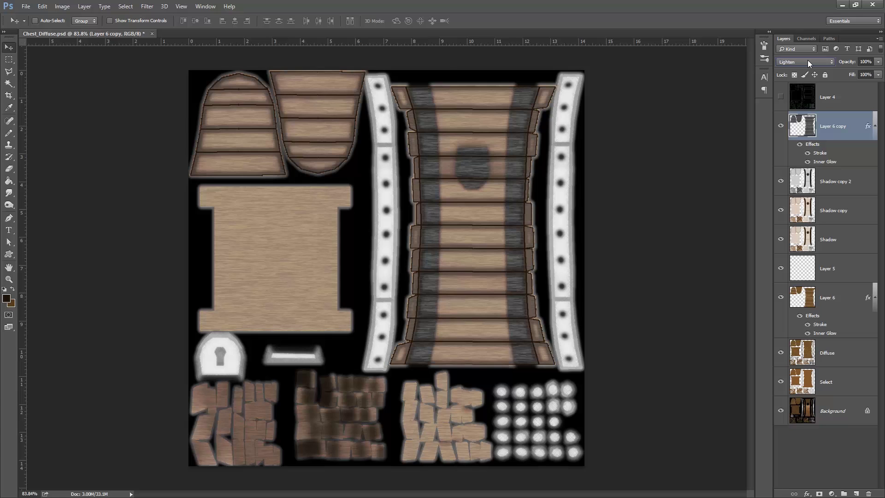
pyautogui.scroll(-1, 808, 60)
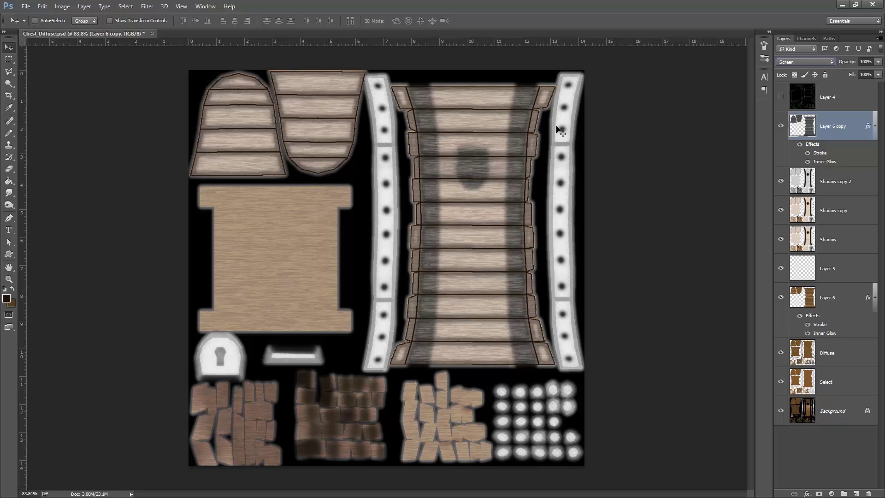
# Raise Shadow copy 2 to 100% opacity and merge it with Layer 6 copy.
pyautogui.keyDown('ctrl'); pyautogui.click(856, 182); pyautogui.keyUp('ctrl')
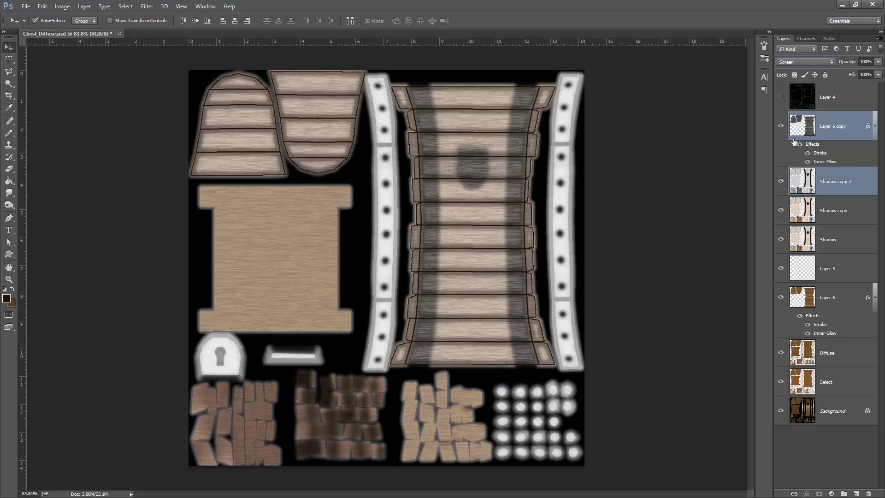
pyautogui.click(854, 181)
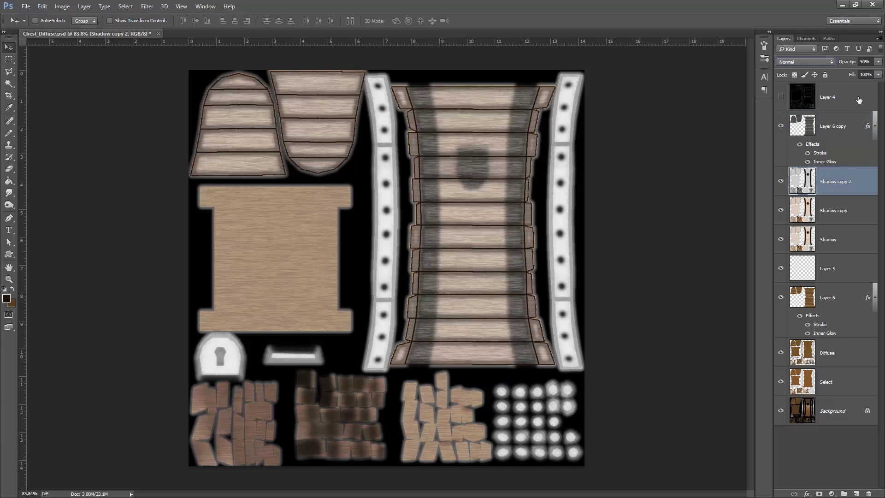
pyautogui.click(865, 61)
pyautogui.write('11')
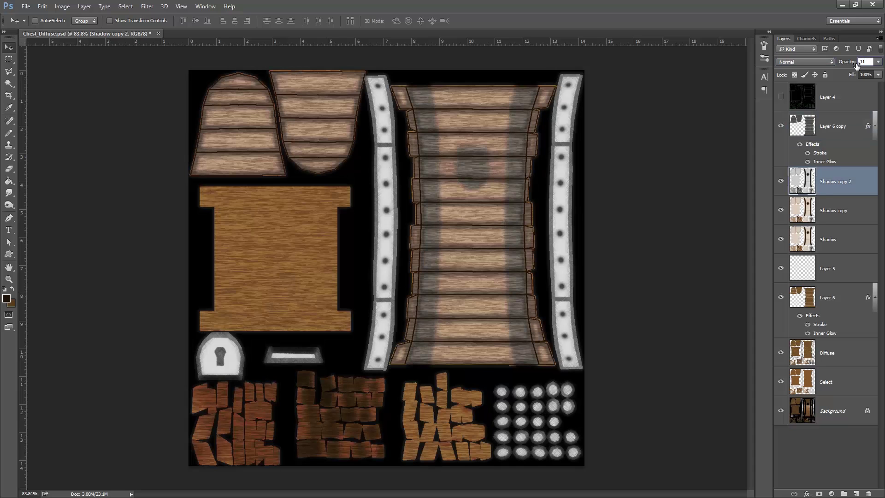
pyautogui.press('BackSpace')
pyautogui.write('00')
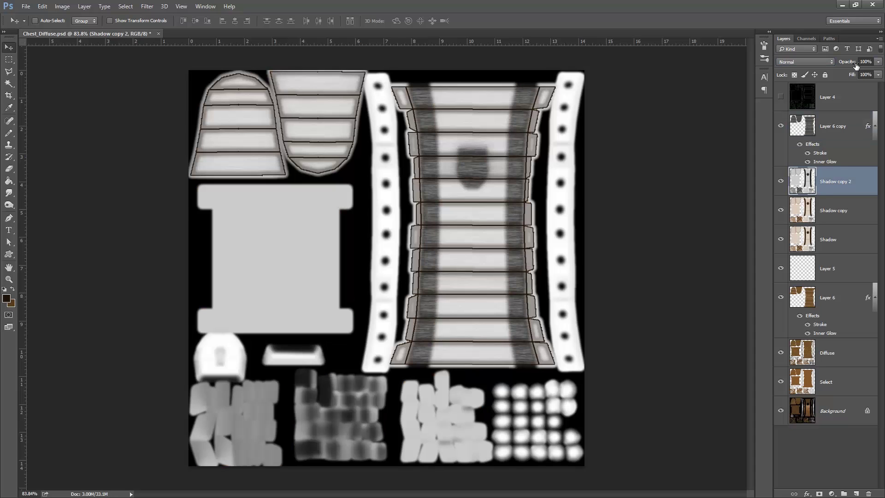
pyautogui.press('Return')
pyautogui.keyDown('ctrl'); pyautogui.click(851, 134); pyautogui.keyUp('ctrl')
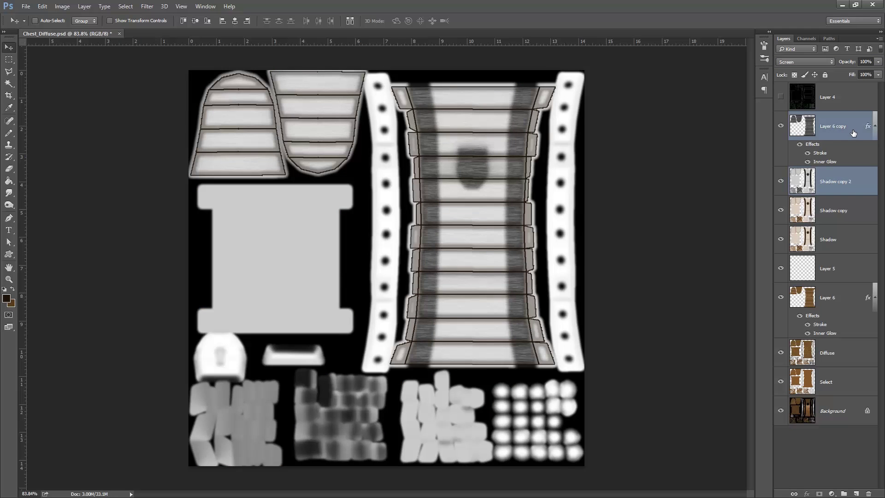
pyautogui.hotkey('ctrl', 'e')
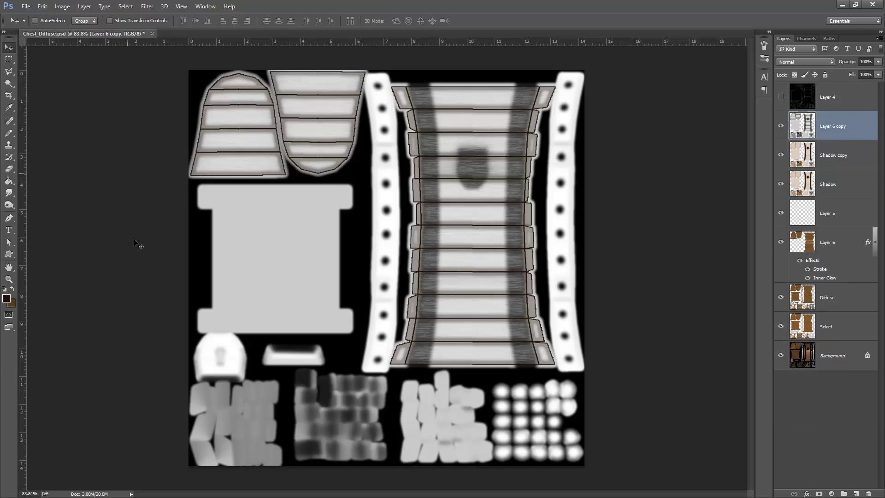
# Save the texture as a 24 bits/pixel Targa named Chest_Spec.tga.
pyautogui.click(26, 6)
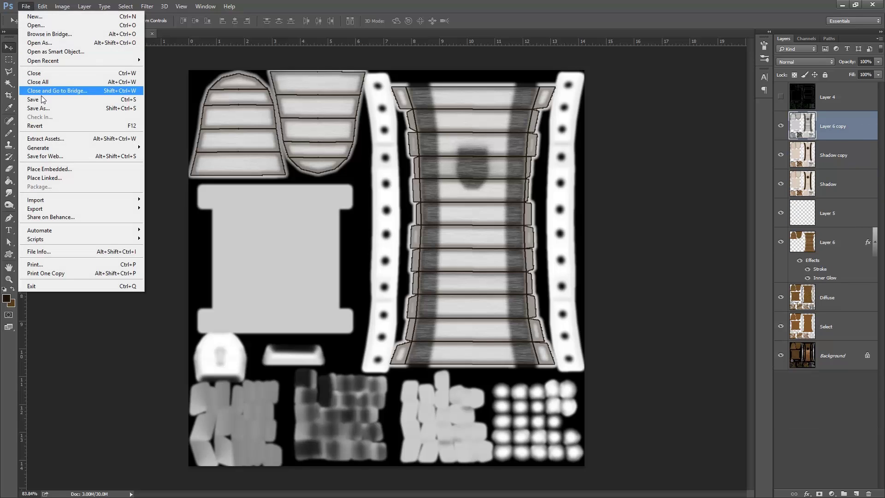
pyautogui.click(43, 108)
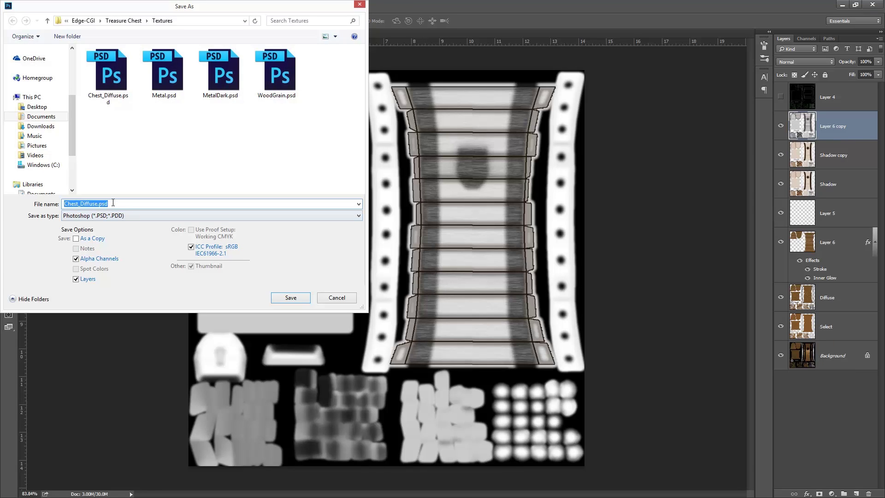
pyautogui.click(117, 215)
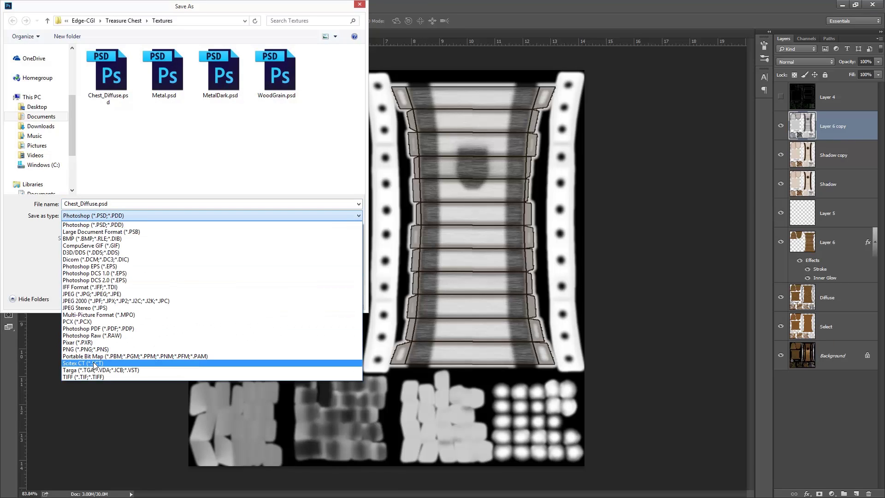
pyautogui.click(95, 370)
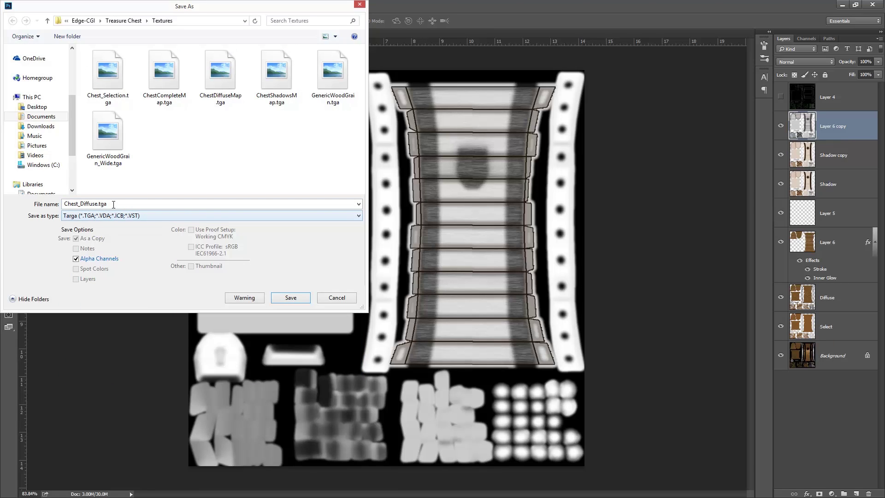
pyautogui.doubleClick(117, 204)
pyautogui.moveTo(116, 203); pyautogui.dragTo(84, 209)
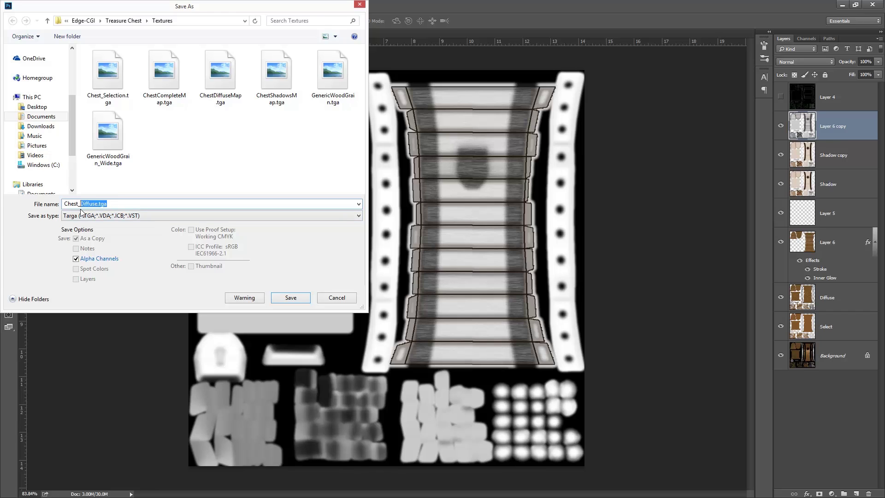
pyautogui.write('Spec')
pyautogui.click(282, 298)
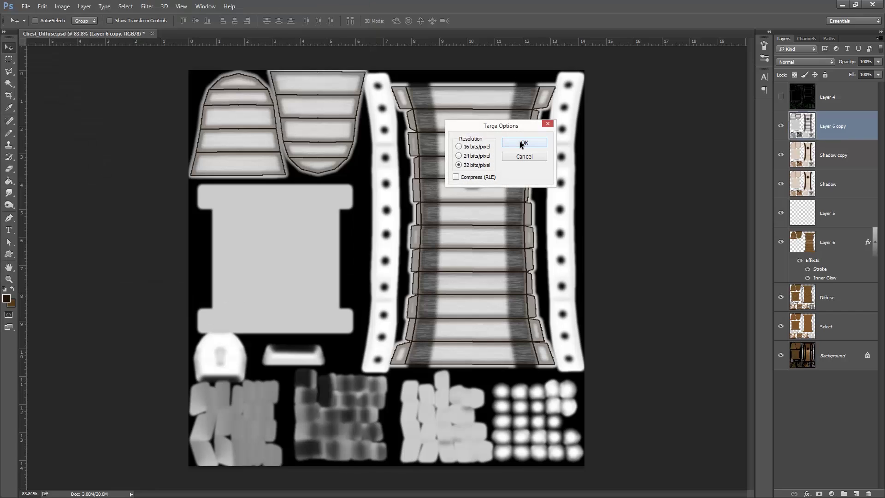
pyautogui.click(459, 156)
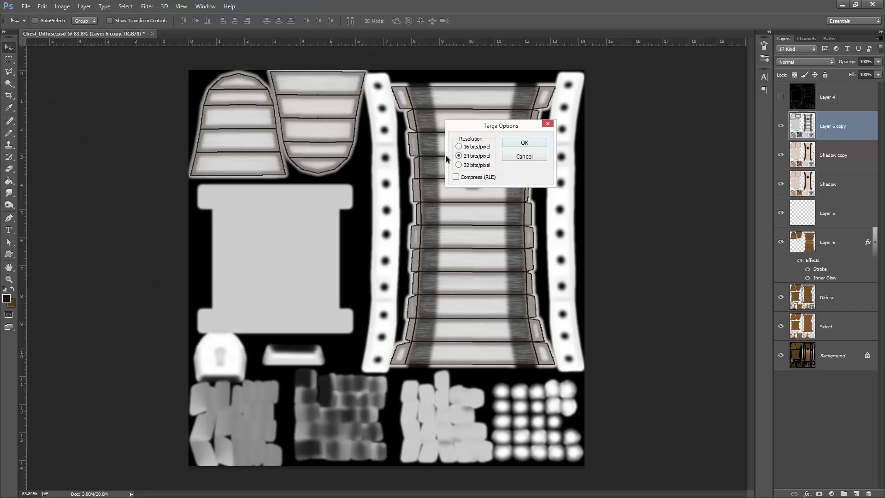
pyautogui.click(524, 143)
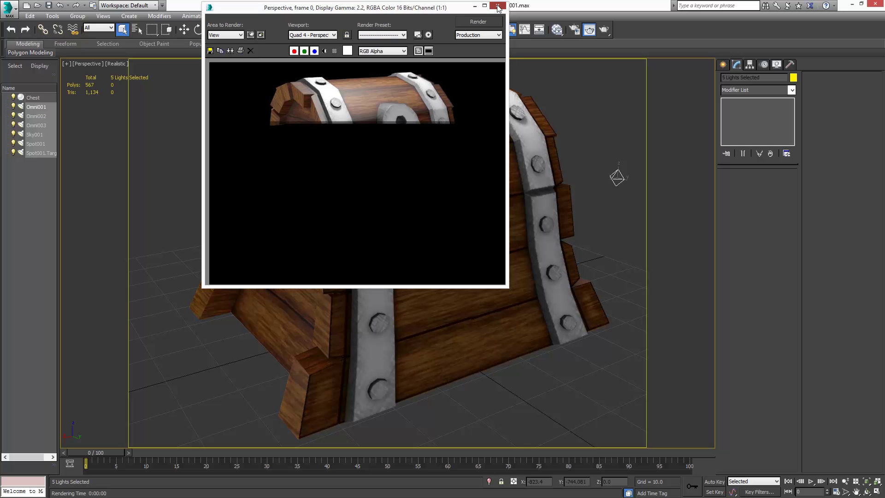
# In the Slate Material Editor, load Chest_Spec.tga as a new bitmap node.
pyautogui.click(498, 7)
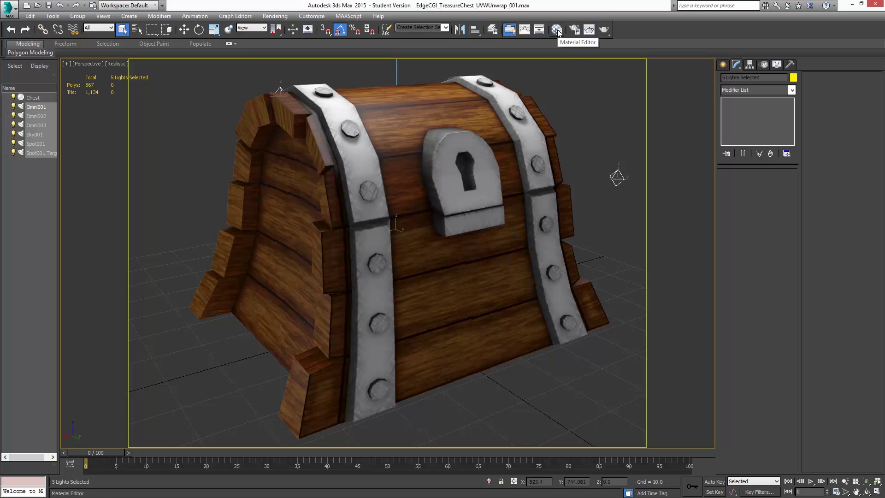
pyautogui.click(557, 29)
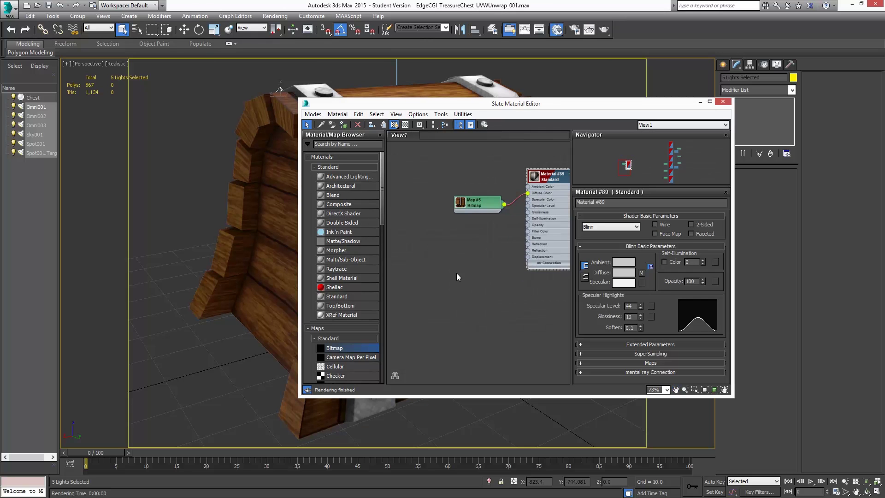
pyautogui.doubleClick(477, 203)
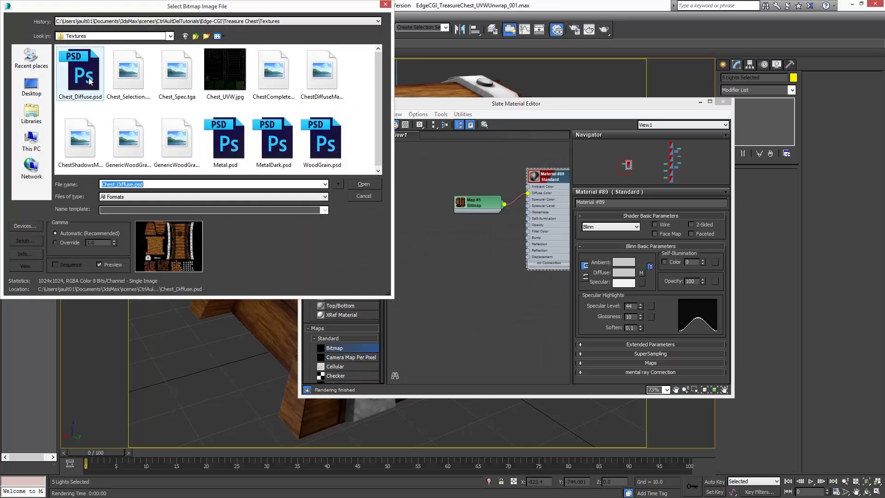
pyautogui.click(180, 77)
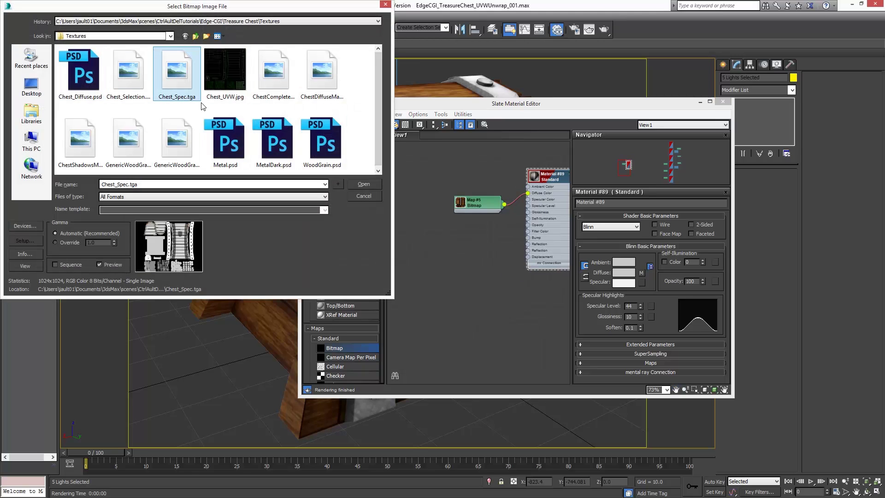
pyautogui.click(365, 184)
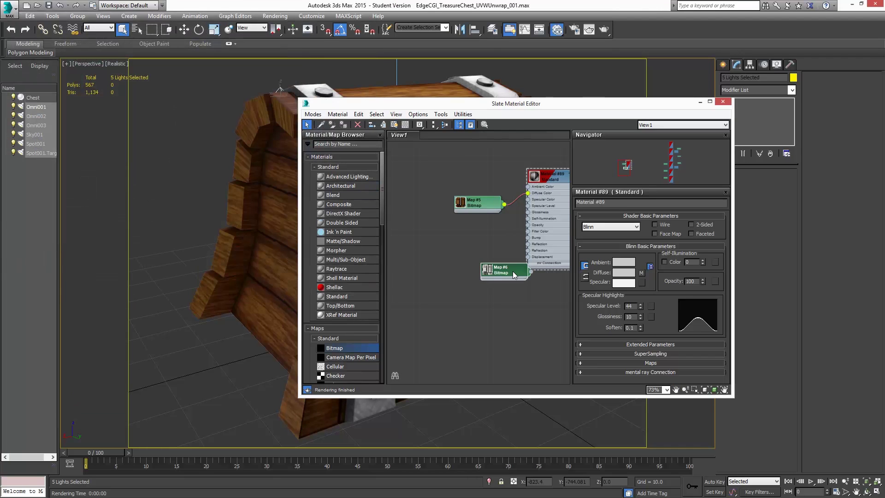
# Wire the Map #6 bitmap into Material #89's Specular Level input.
pyautogui.moveTo(513, 271)
pyautogui.mouseDown()
pyautogui.moveTo(469, 238)
pyautogui.moveTo(480, 235)
pyautogui.moveTo(478, 268)
pyautogui.mouseUp()
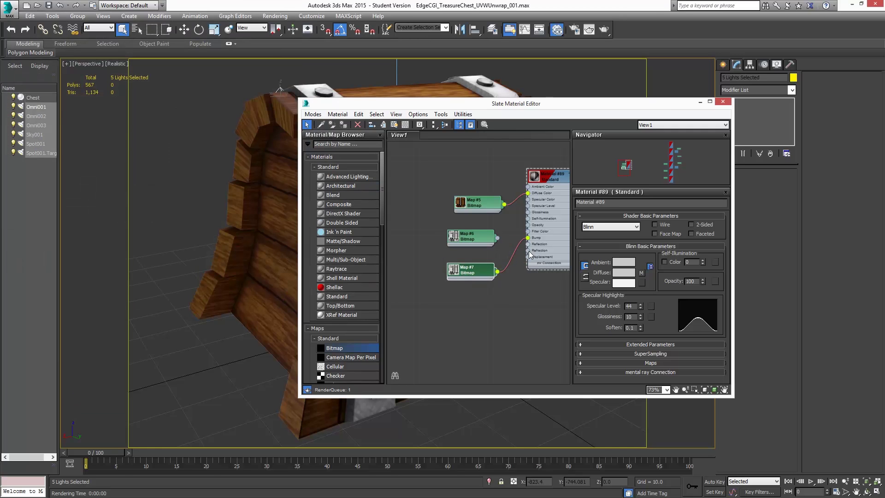
pyautogui.scroll(5, 529, 251)
pyautogui.moveTo(501, 216); pyautogui.dragTo(509, 226, button='middle')
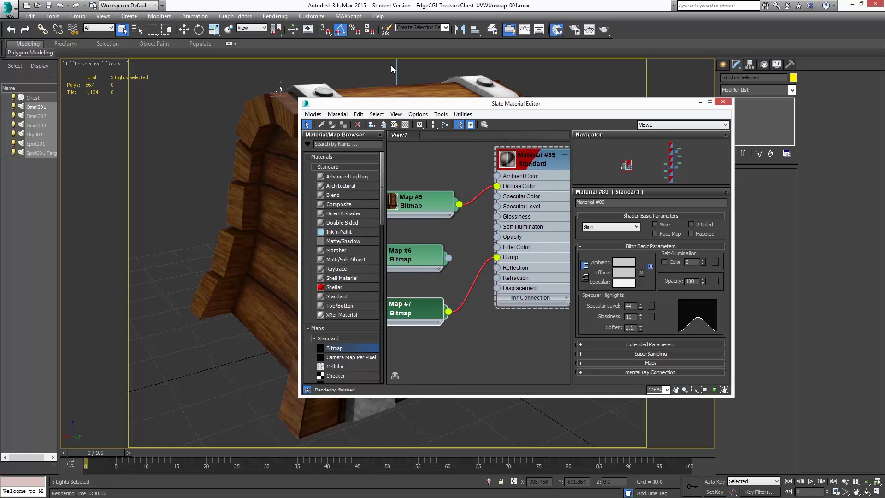
pyautogui.moveTo(276, 81); pyautogui.dragTo(224, 59)
pyautogui.moveTo(397, 216); pyautogui.dragTo(438, 248, button='middle')
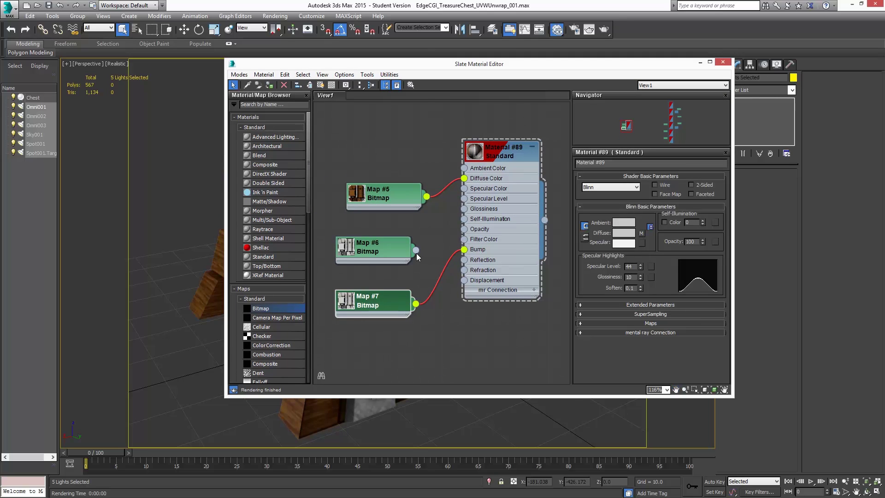
pyautogui.moveTo(417, 250); pyautogui.dragTo(464, 199)
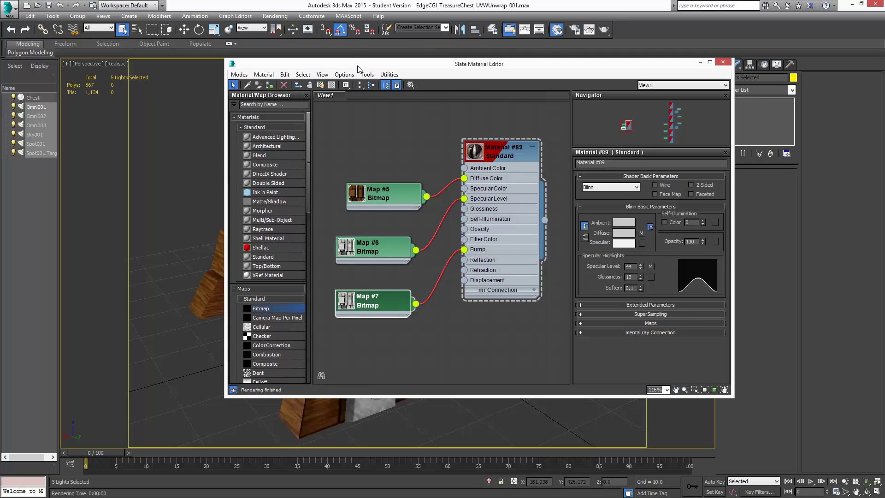
pyautogui.moveTo(358, 68); pyautogui.dragTo(561, 72)
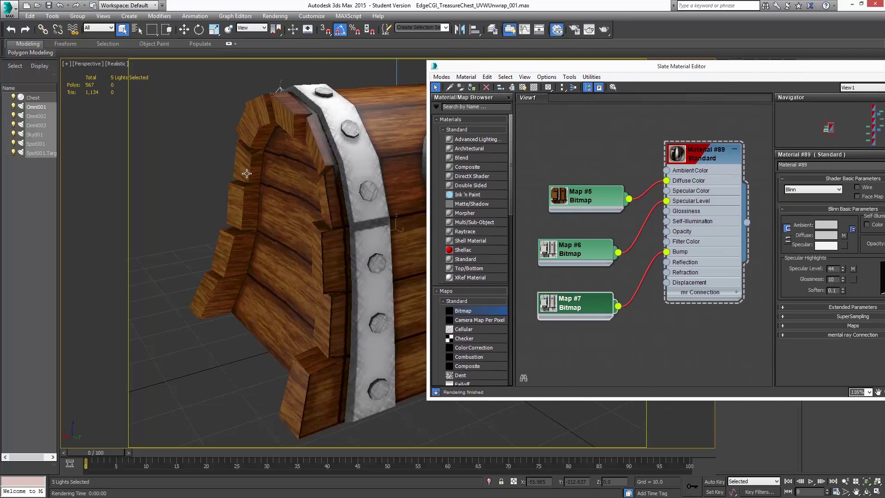
# Render the Perspective view of the chest with Render Production.
pyautogui.click(604, 29)
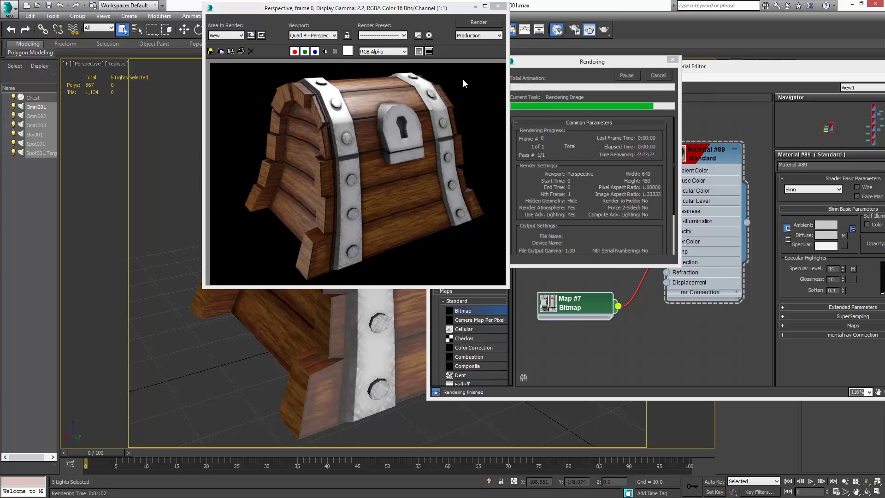
# Maximize the Rendered Frame Window and zoom the chest render to 2:1.
pyautogui.click(485, 6)
pyautogui.scroll(1, 482, 258)
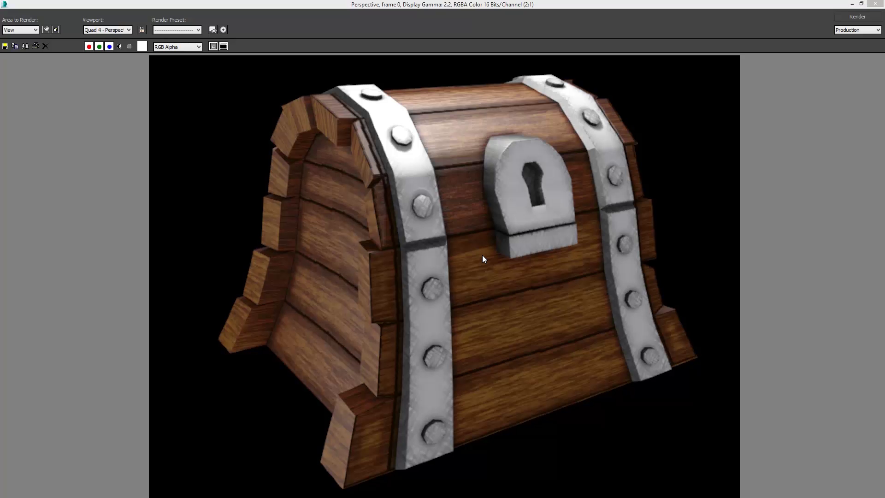